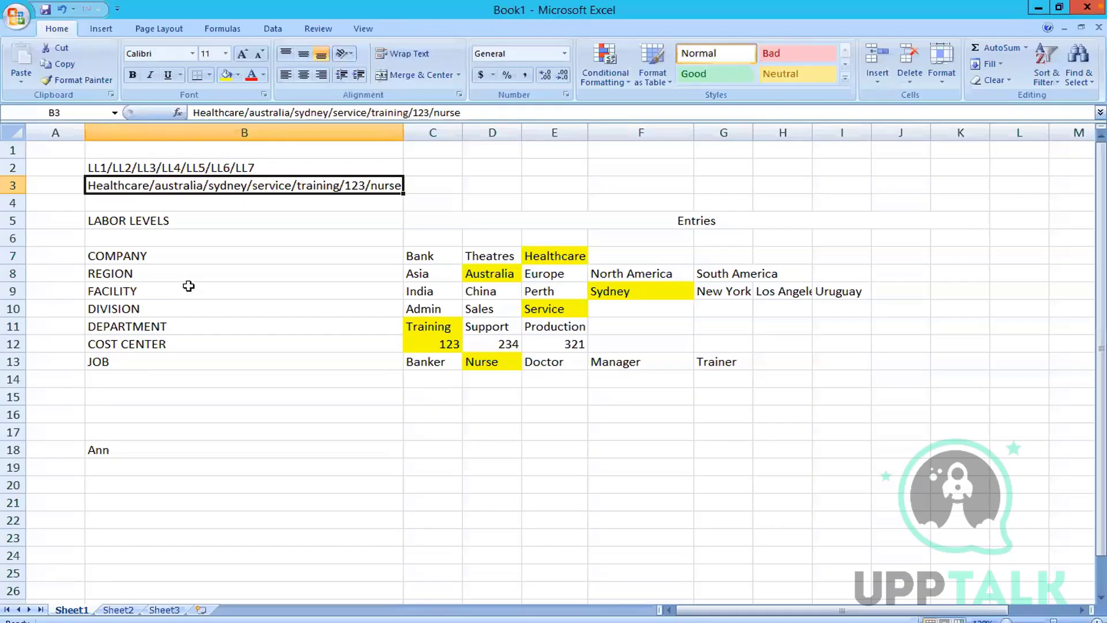
# Step: Review the Excel plan's labor levels and its Bank, Theatres and Healthcare Company entries
pyautogui.click(181, 267)
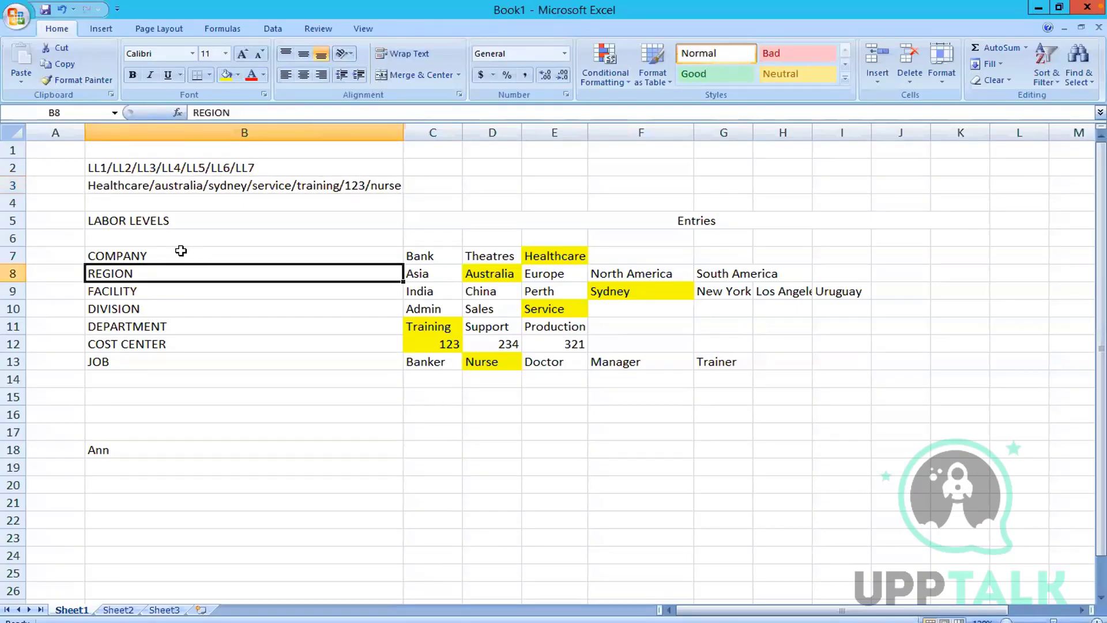
pyautogui.moveTo(180, 250); pyautogui.dragTo(168, 363)
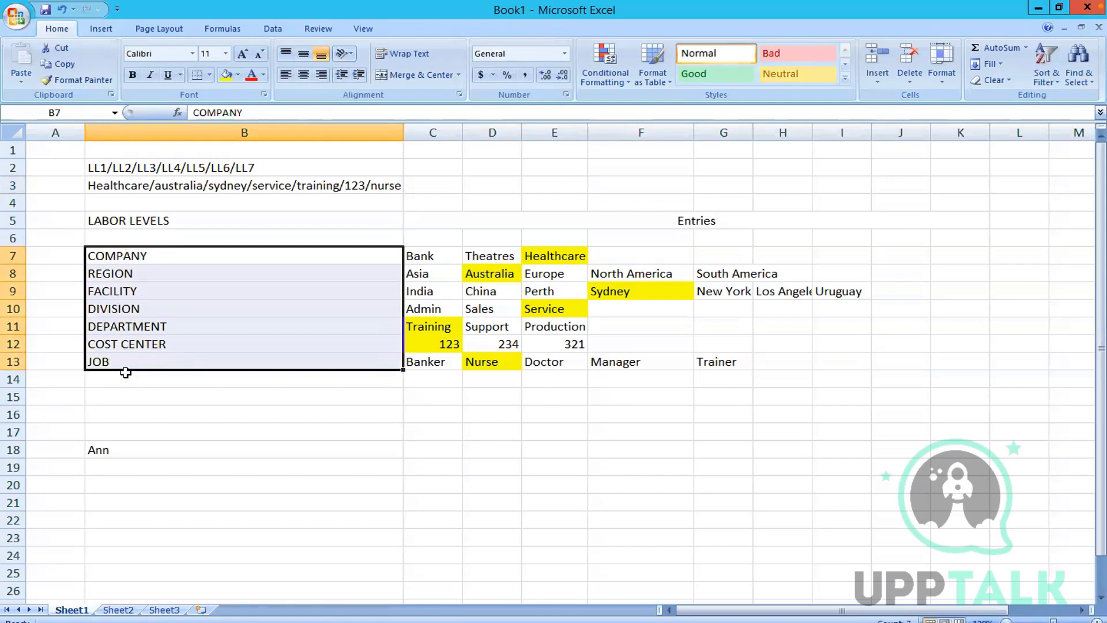
pyautogui.click(112, 255)
pyautogui.click(424, 257)
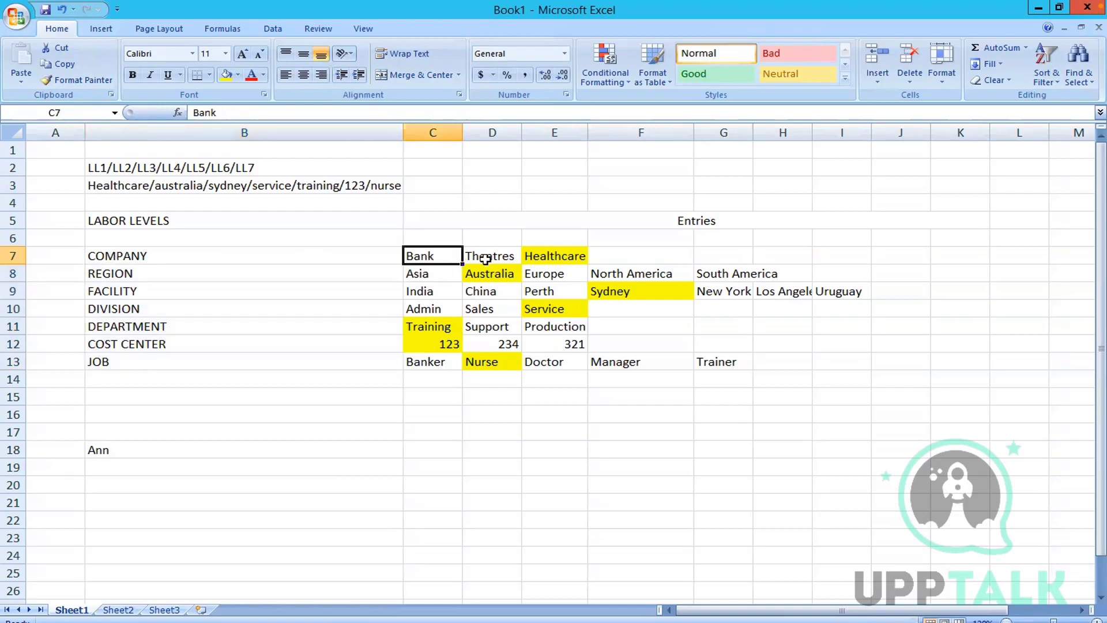
pyautogui.click(485, 258)
pyautogui.click(540, 258)
pyautogui.click(265, 247)
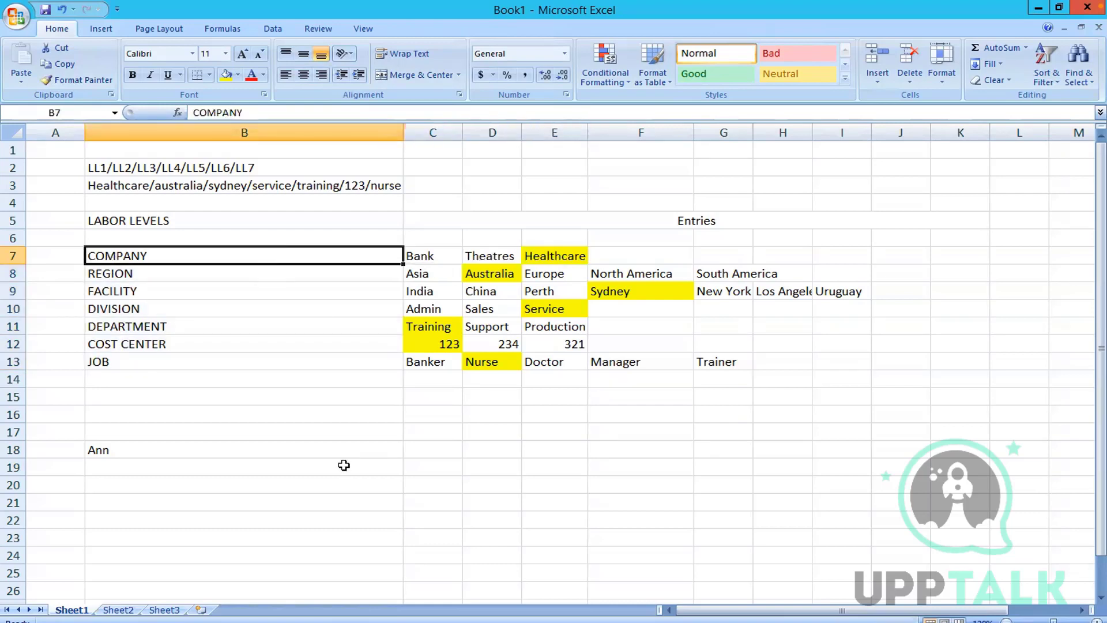
# Step: Reopen the Labor Level Entries page in Workforce Central and list the Divisionn entries
pyautogui.click(248, 549)
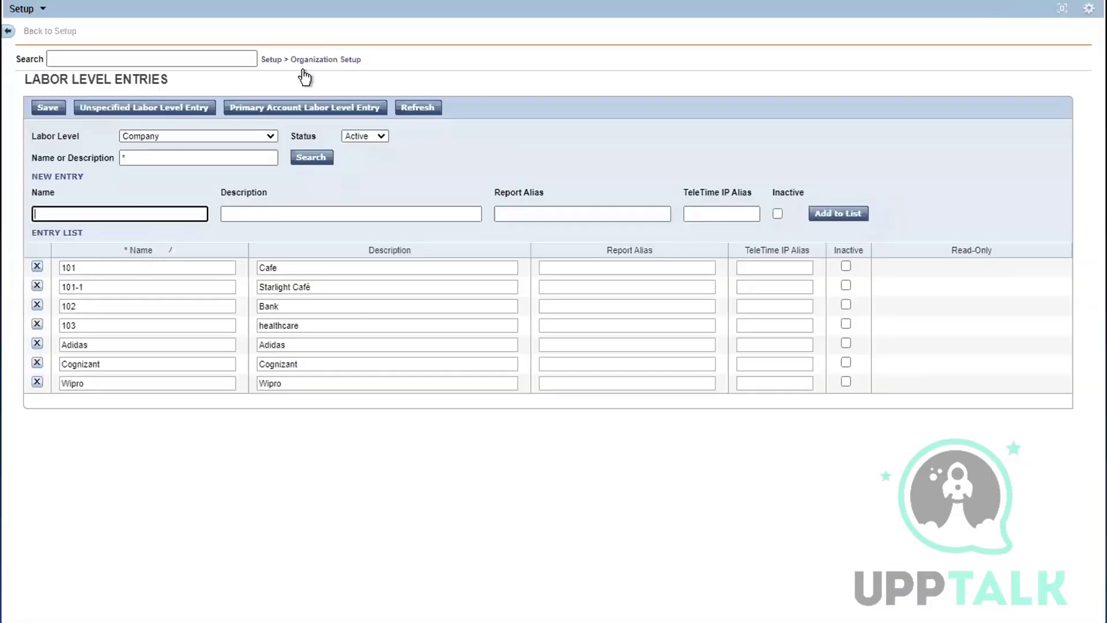
pyautogui.click(311, 59)
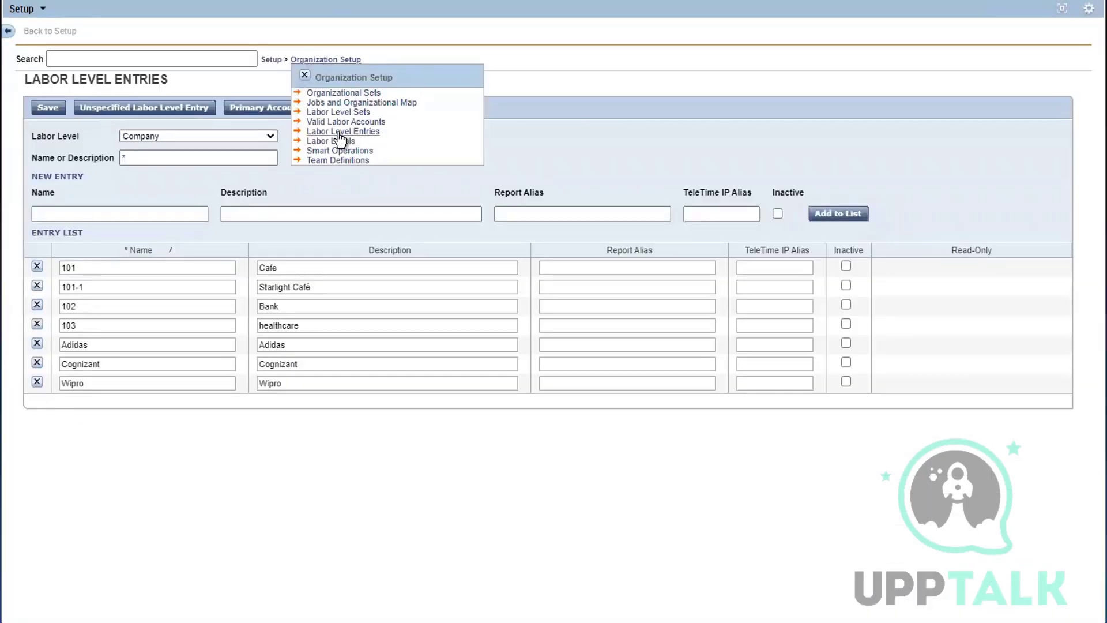
pyautogui.click(348, 133)
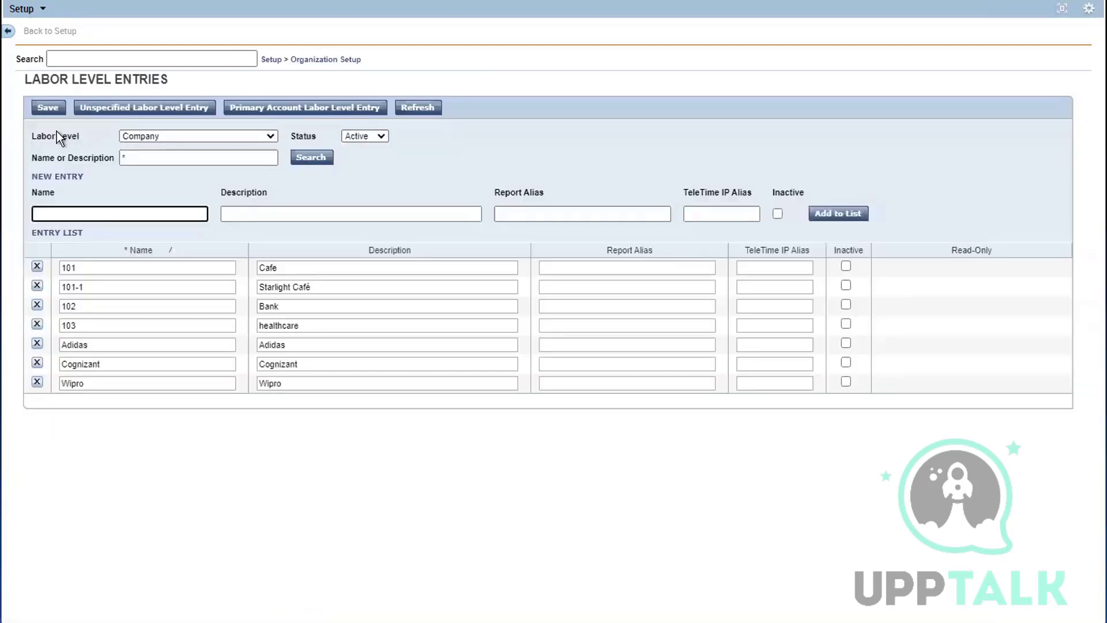
pyautogui.click(270, 136)
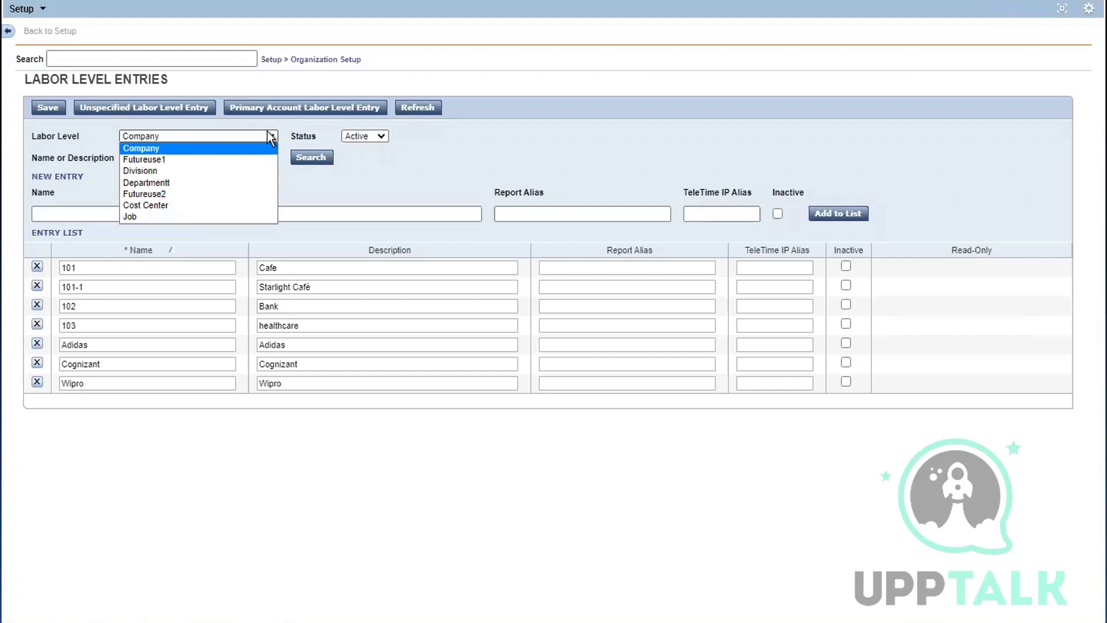
pyautogui.click(269, 136)
pyautogui.click(270, 136)
pyautogui.click(270, 136)
pyautogui.click(269, 134)
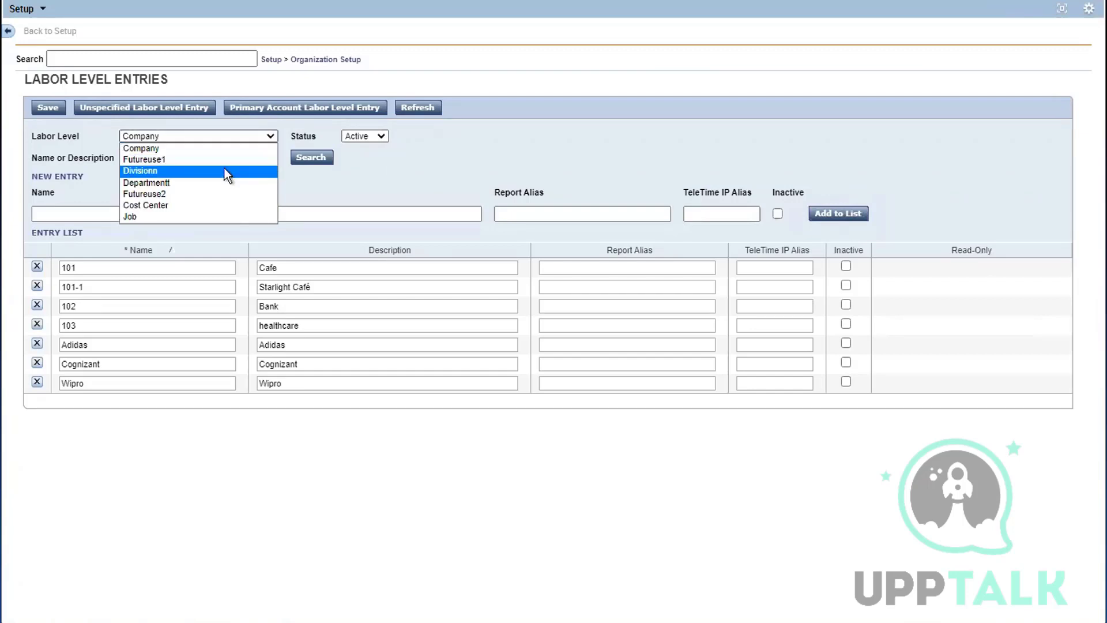
pyautogui.click(228, 172)
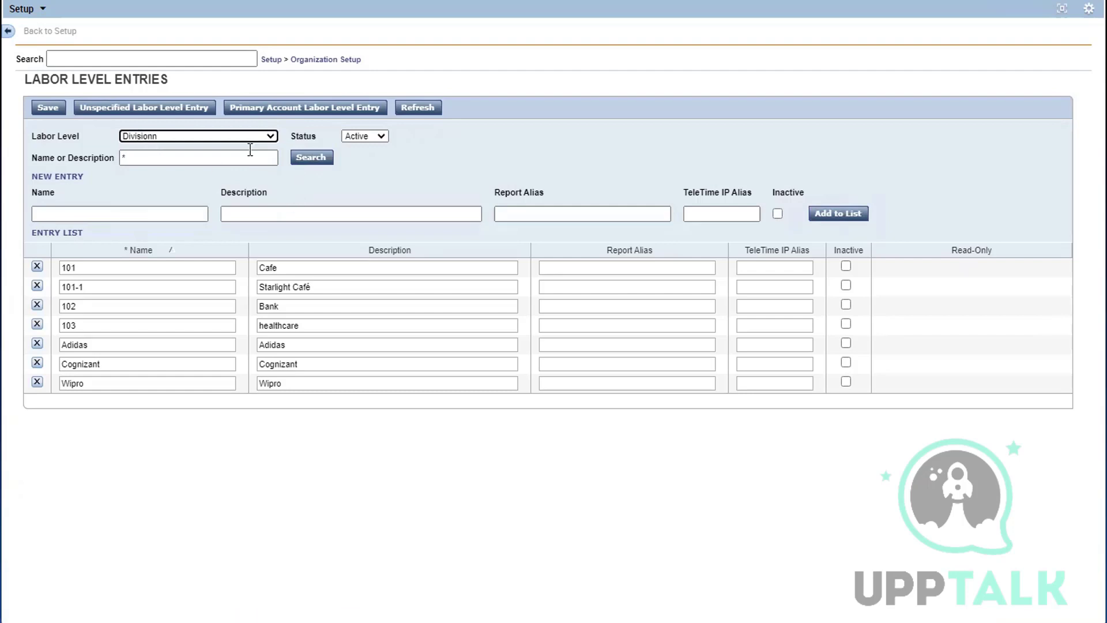
pyautogui.click(221, 137)
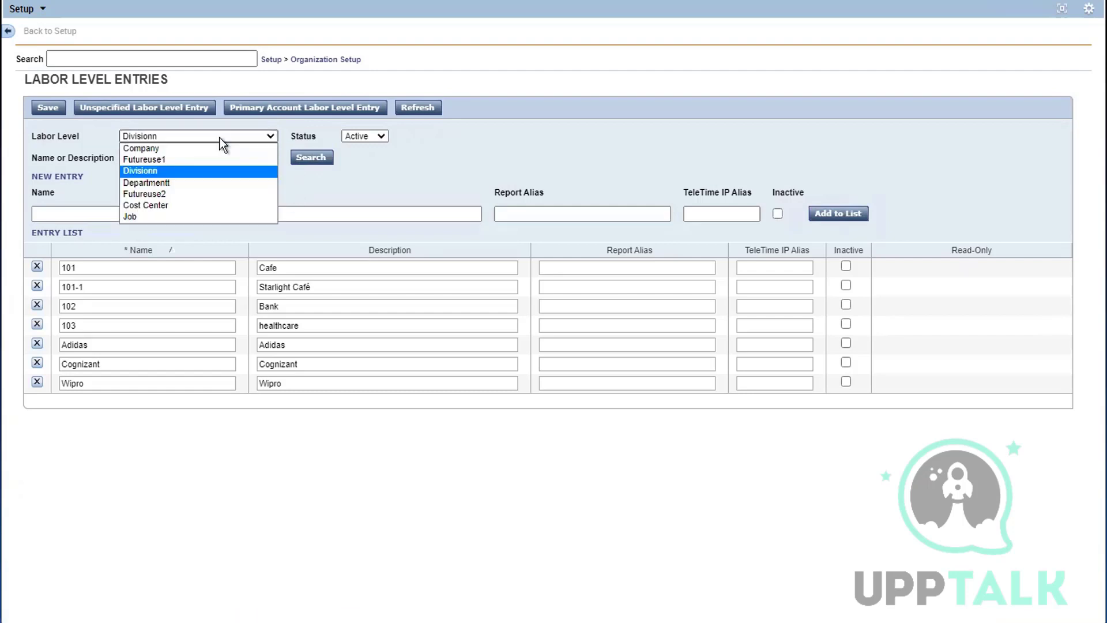
pyautogui.click(199, 169)
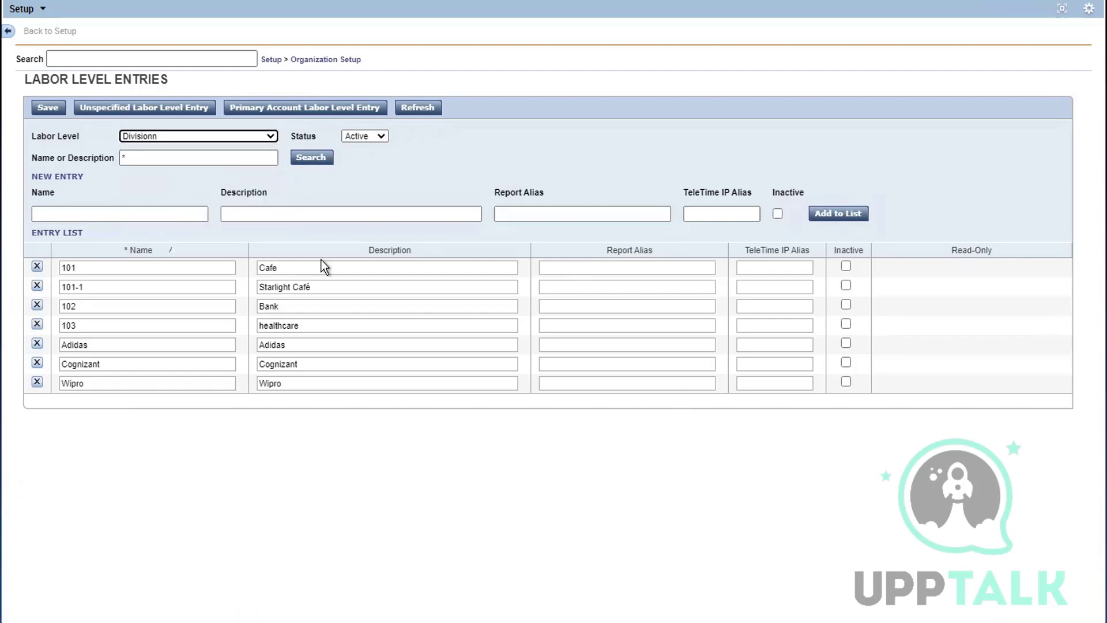
pyautogui.click(314, 164)
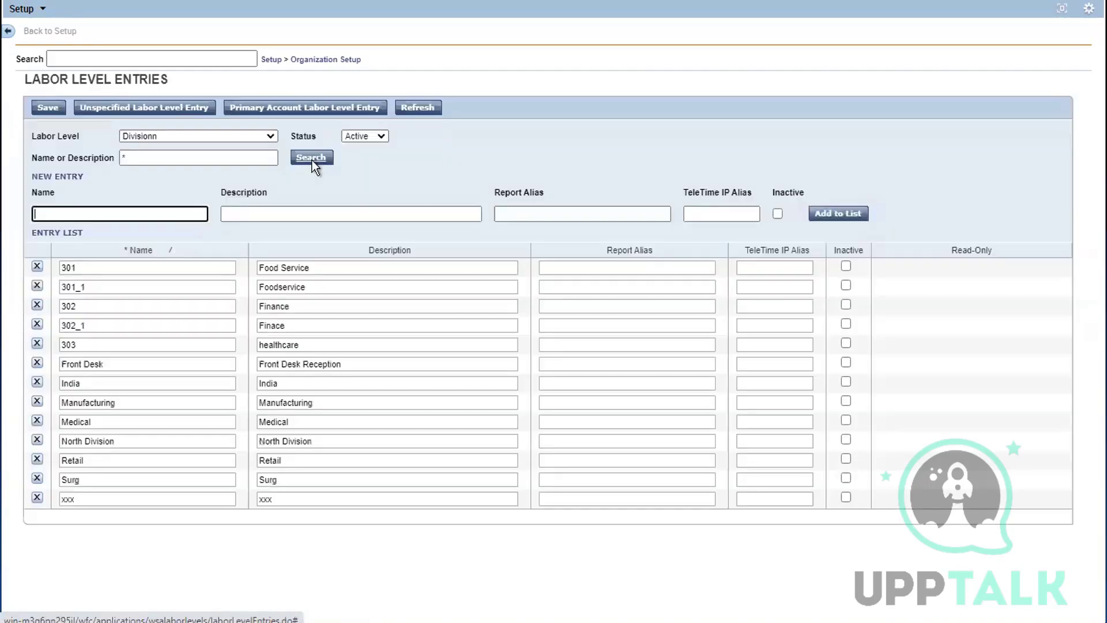
# Step: List the Company entries and compare them with the Excel plan
pyautogui.click(269, 136)
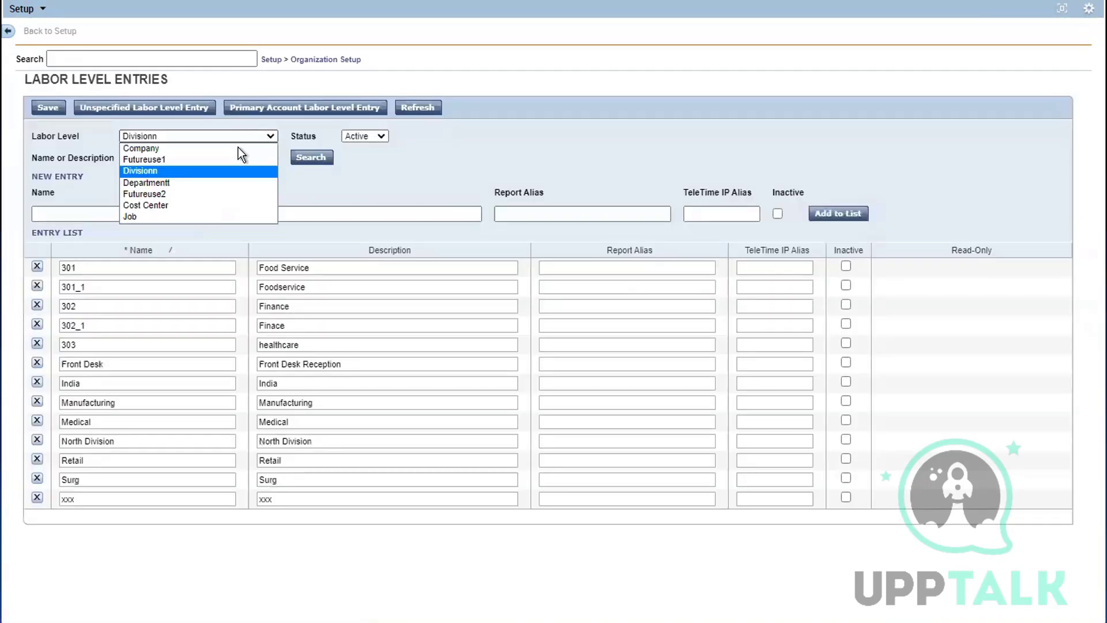
pyautogui.click(238, 149)
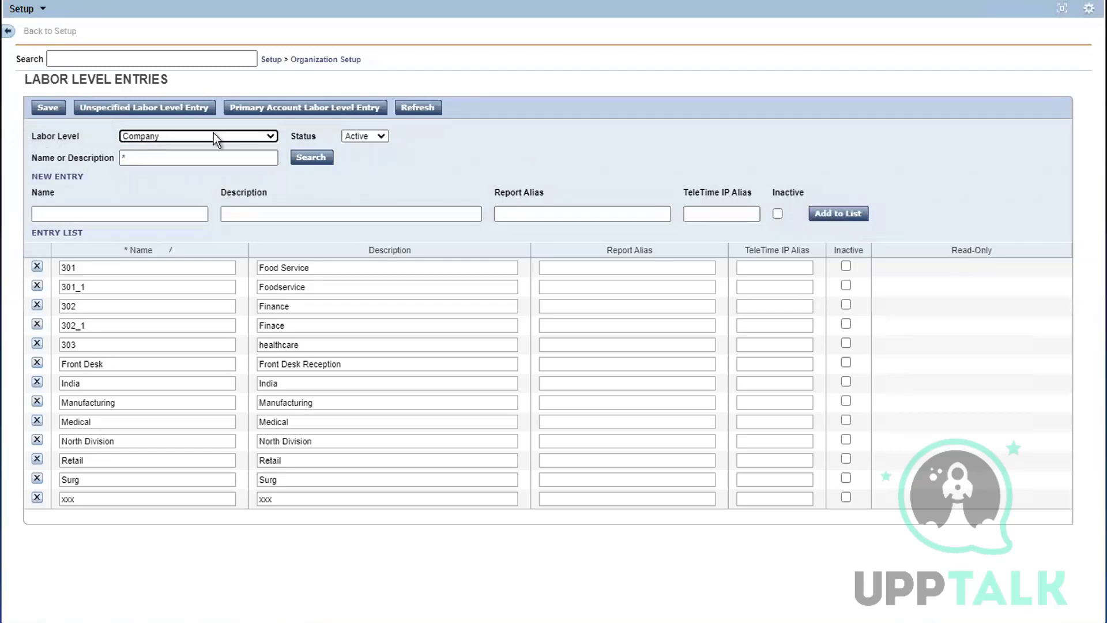
pyautogui.click(316, 159)
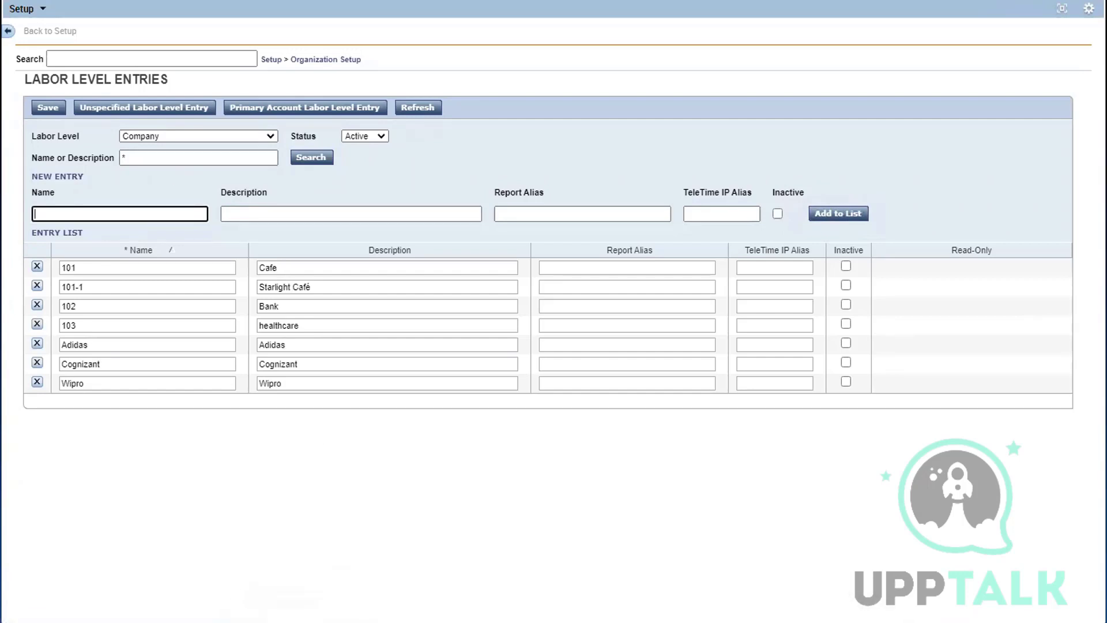
pyautogui.hotkey('alt', 'Tab')
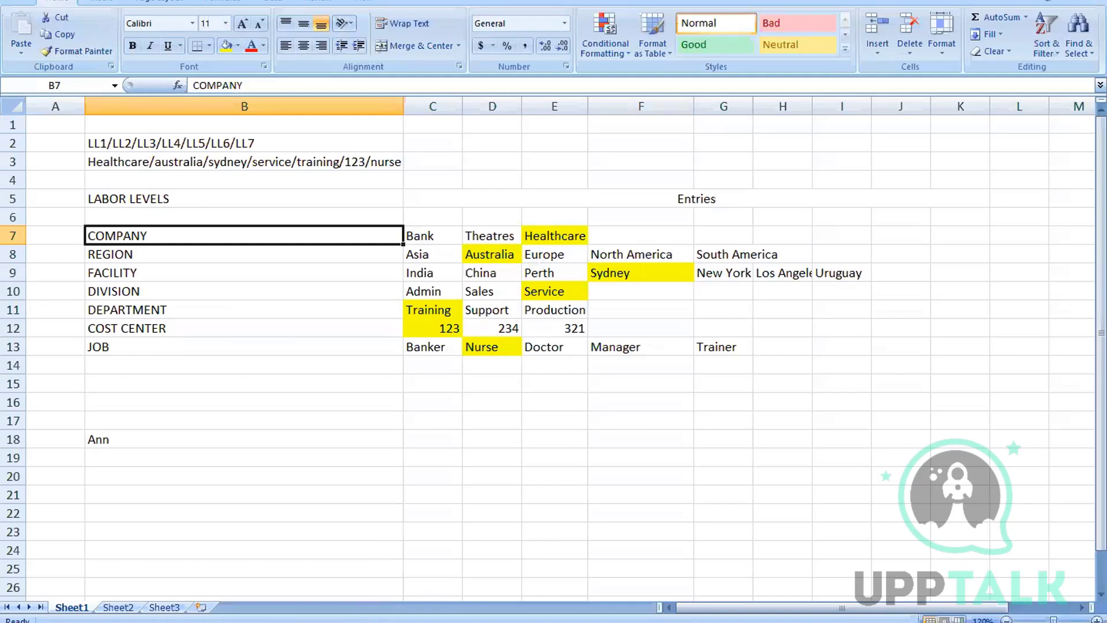
pyautogui.hotkey('alt', 'Tab')
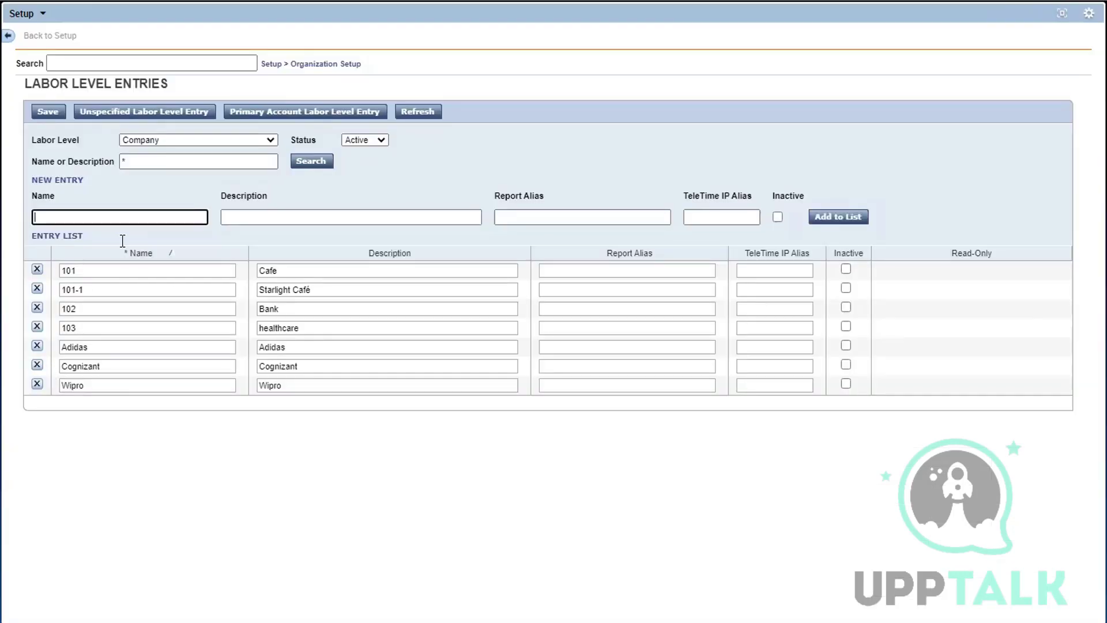
# Step: Set the Status filter to All and search again, showing inactive Company entries
pyautogui.click(361, 140)
pyautogui.click(361, 151)
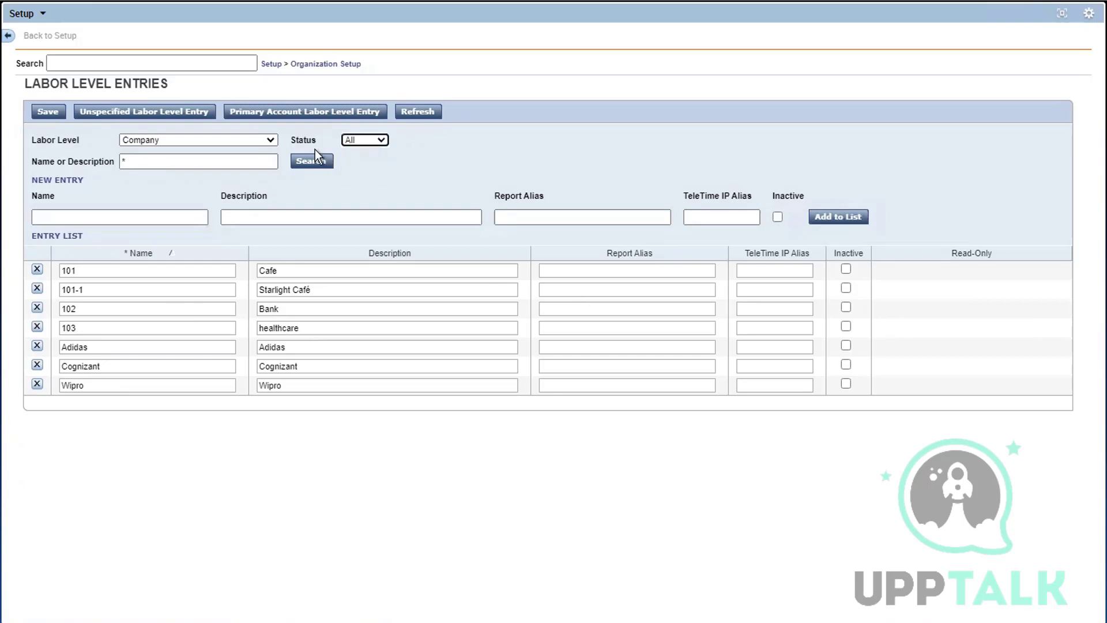
pyautogui.click(311, 160)
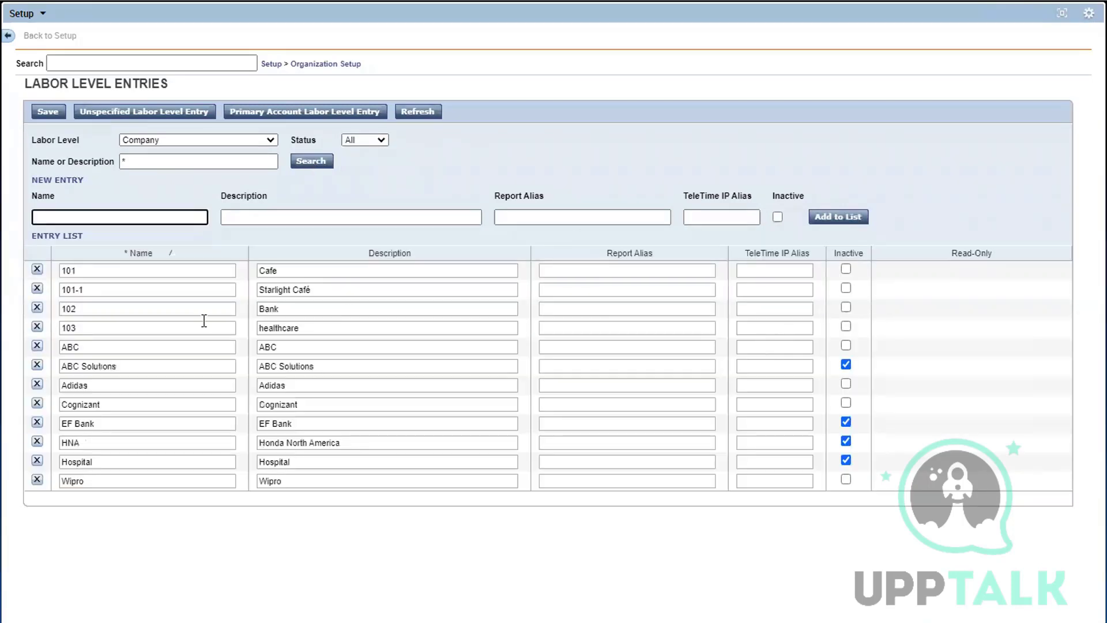
# Step: Remove 'EF ' from the EF Bank entry's name and description
pyautogui.click(73, 423)
pyautogui.press('BackSpace')
pyautogui.press('BackSpace')
pyautogui.press('BackSpace')
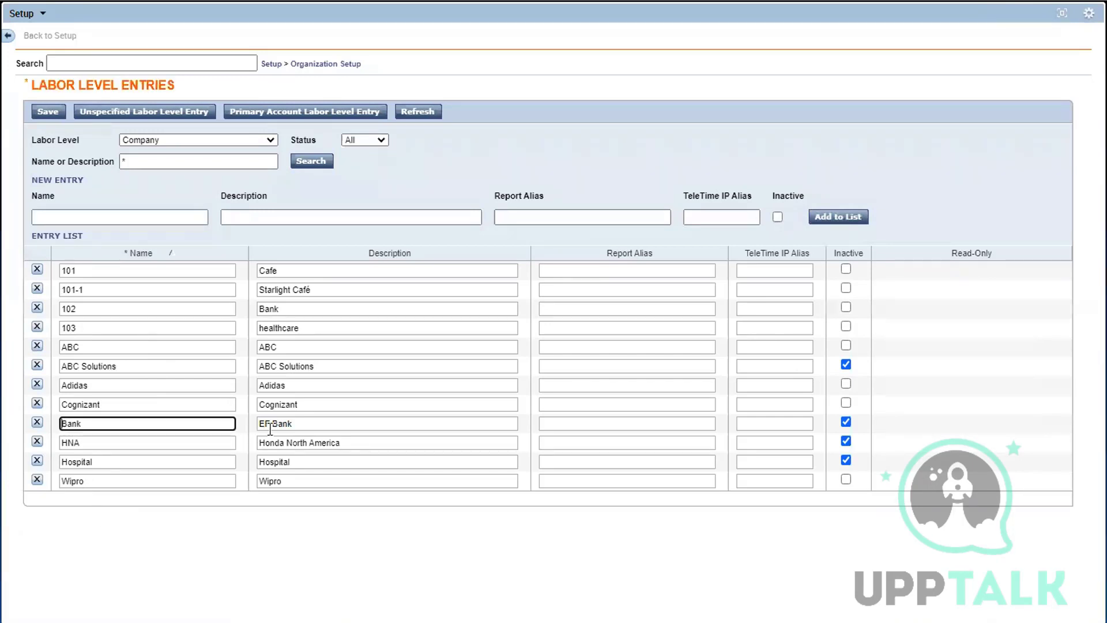
pyautogui.press('Tab')
pyautogui.moveTo(306, 617)
pyautogui.press('Delete')
pyautogui.press('Delete')
pyautogui.press('Delete')
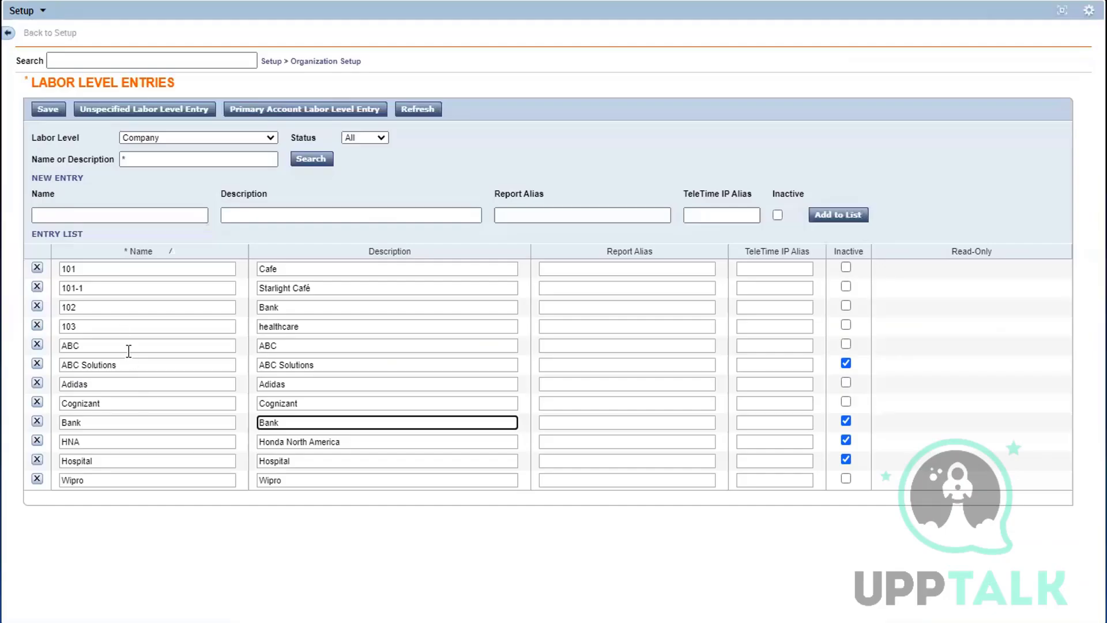
# Step: Add a new Company entry named Theatre and save it
pyautogui.click(132, 215)
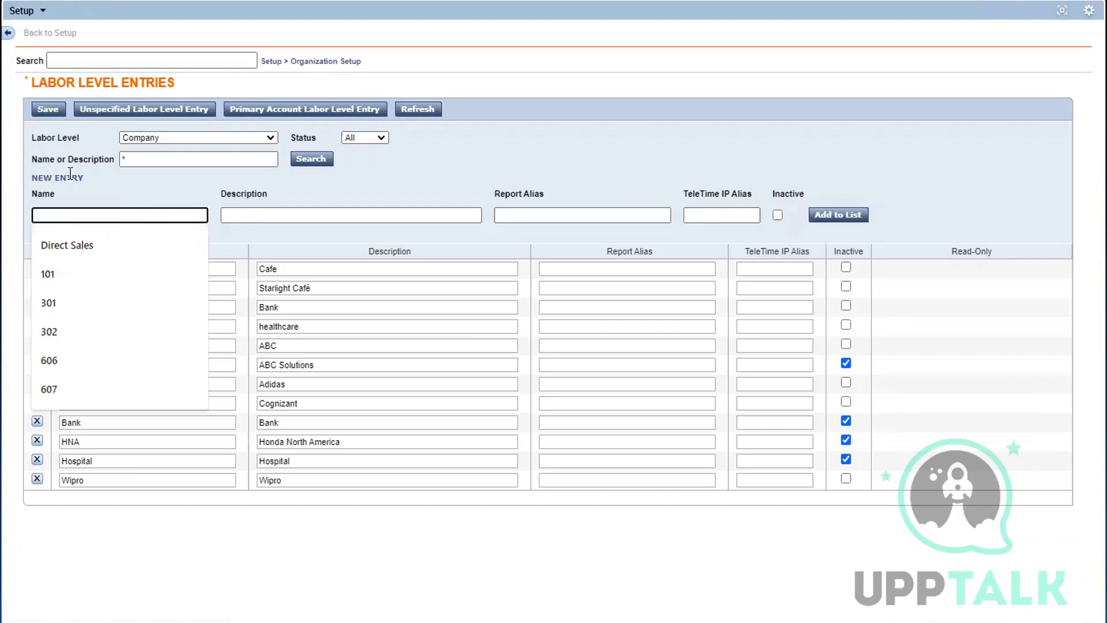
pyautogui.write('Theat')
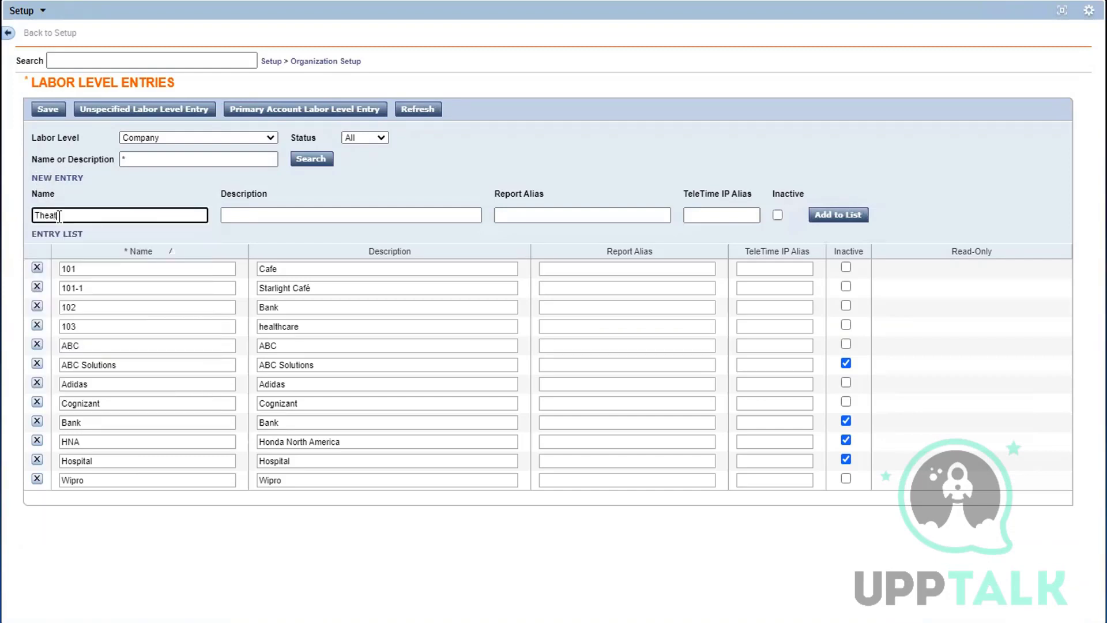
pyautogui.write('re')
pyautogui.press('Tab')
pyautogui.write('Theatre')
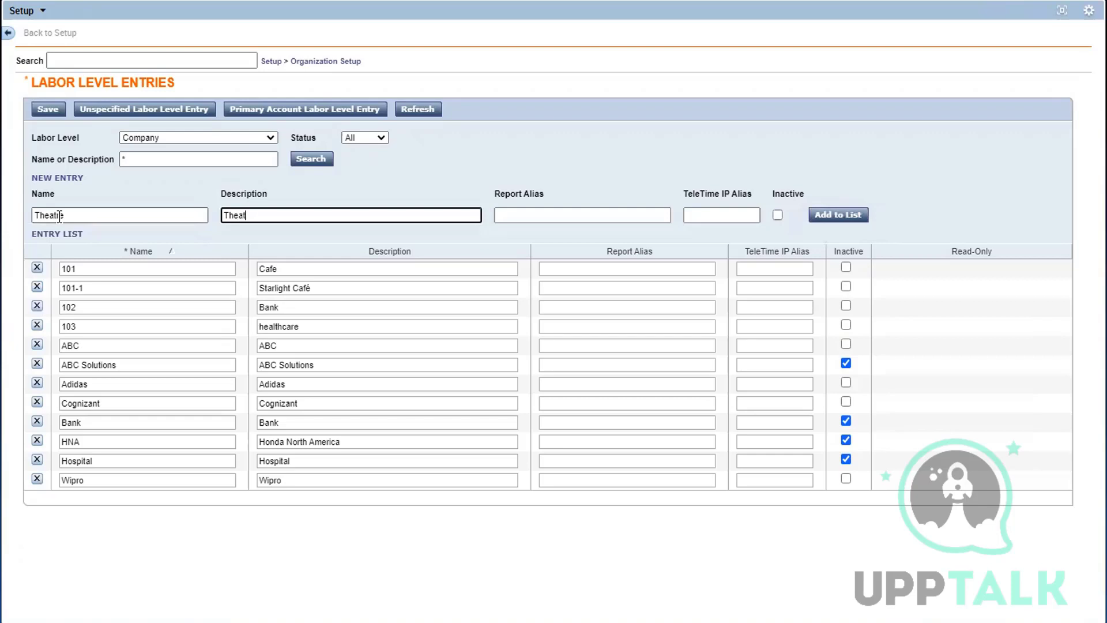
pyautogui.click(835, 215)
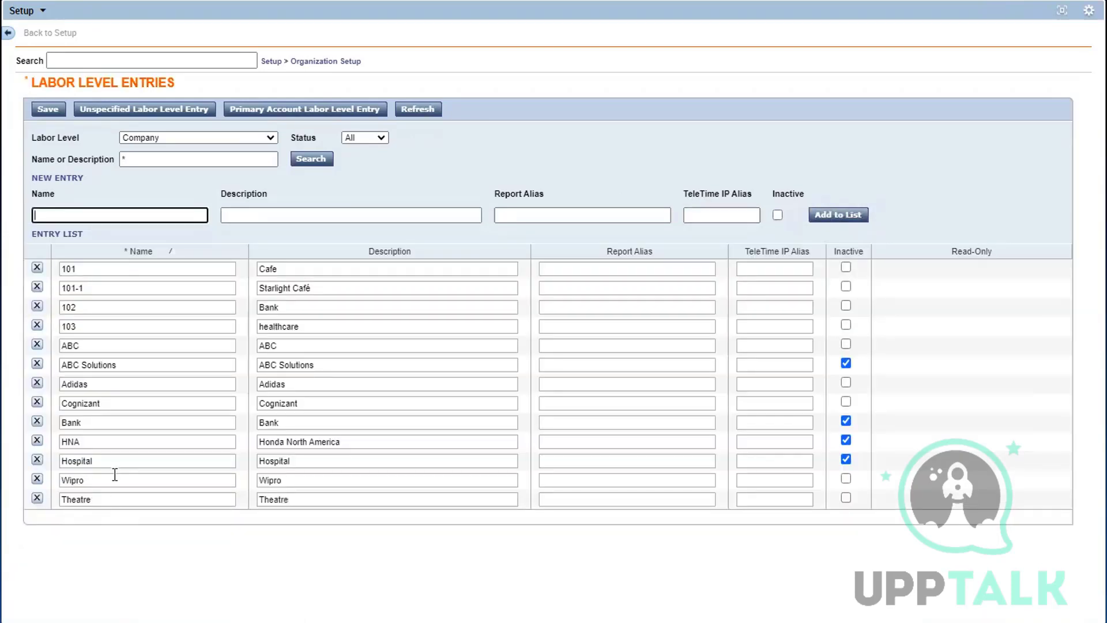
pyautogui.click(47, 109)
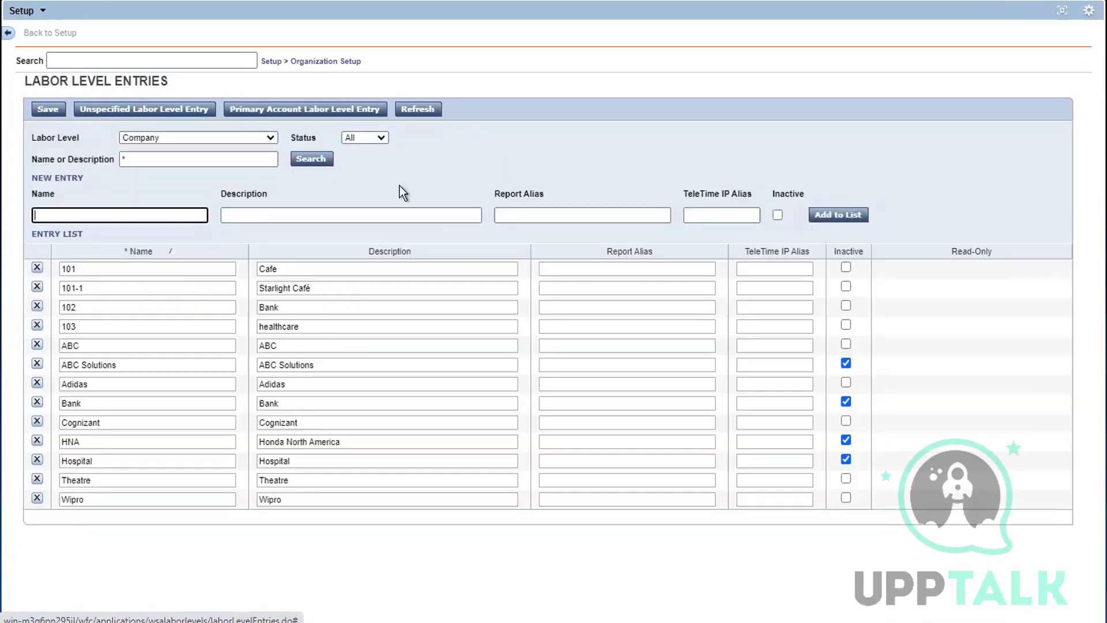
# Step: List the Futureuse1 entries and compare them with the Excel plan
pyautogui.click(261, 142)
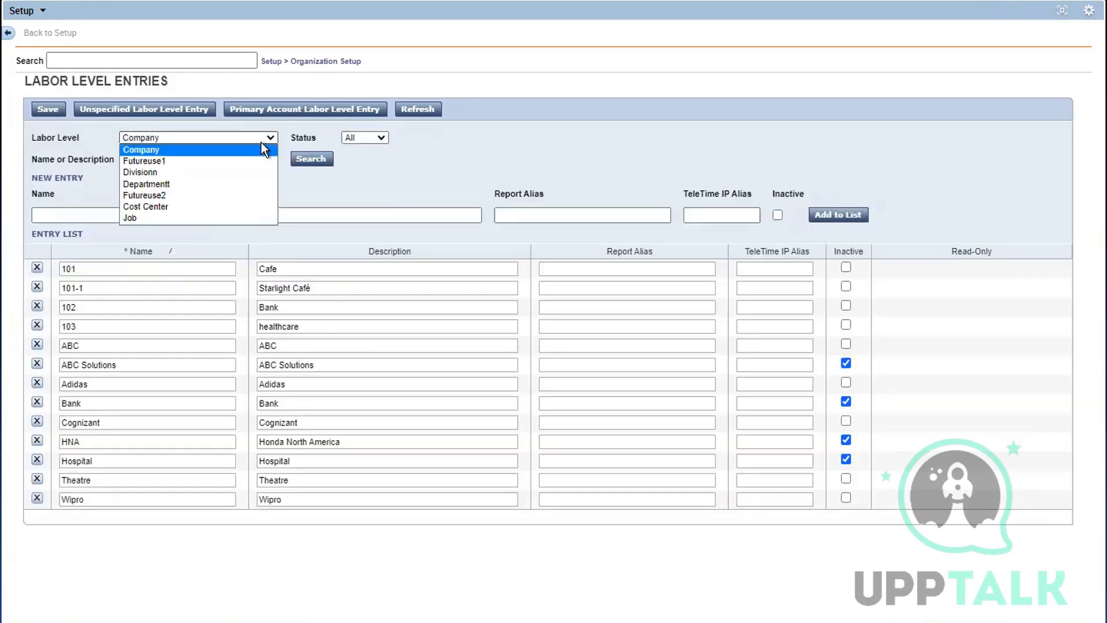
pyautogui.click(224, 160)
pyautogui.click(311, 161)
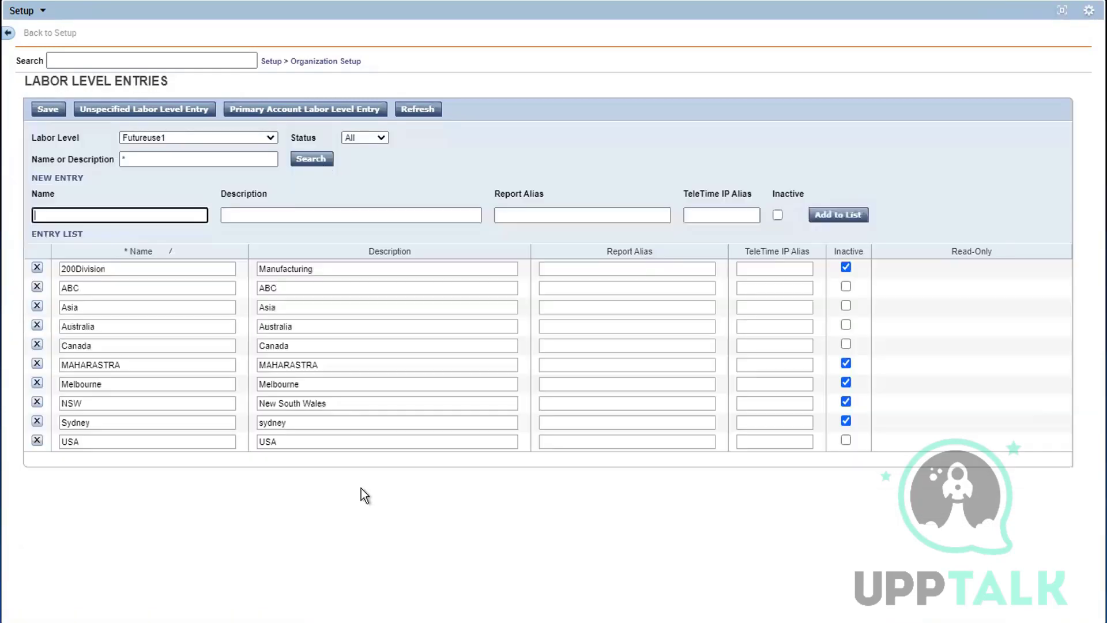
pyautogui.hotkey('alt', 'Tab')
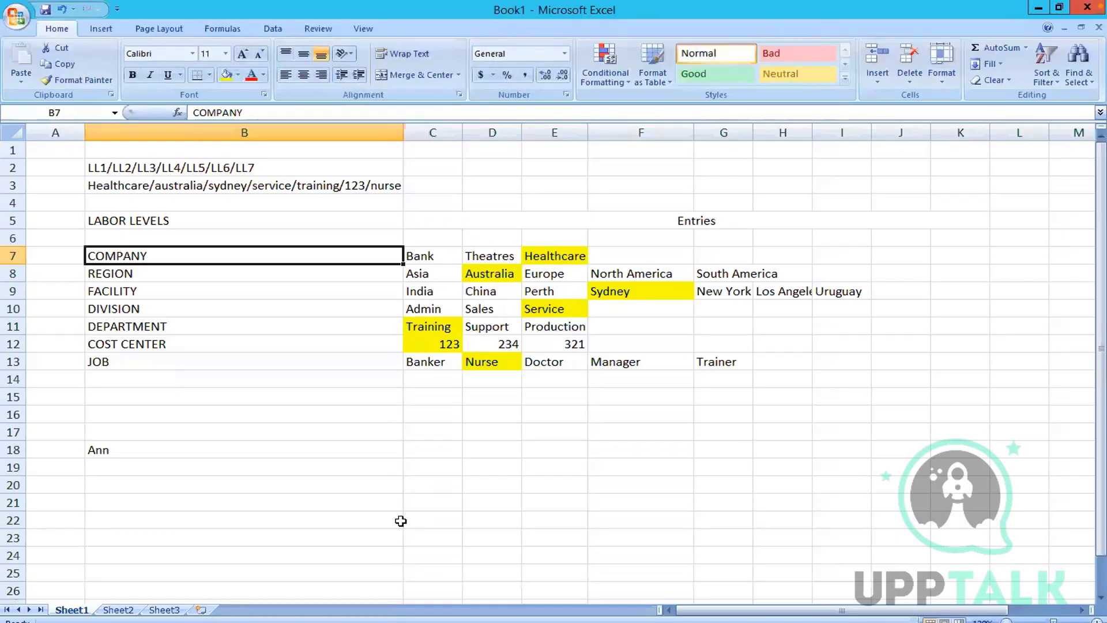
pyautogui.hotkey('alt', 'Tab')
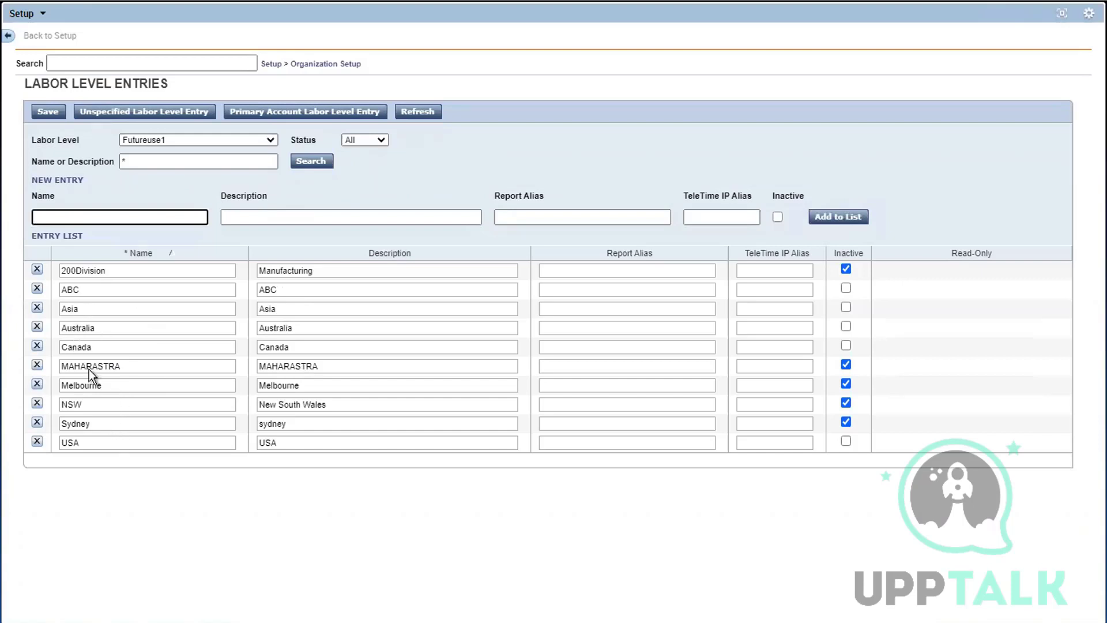
# Step: Load the Divisionn entries and check the India entry in the plan
pyautogui.click(230, 139)
pyautogui.click(204, 175)
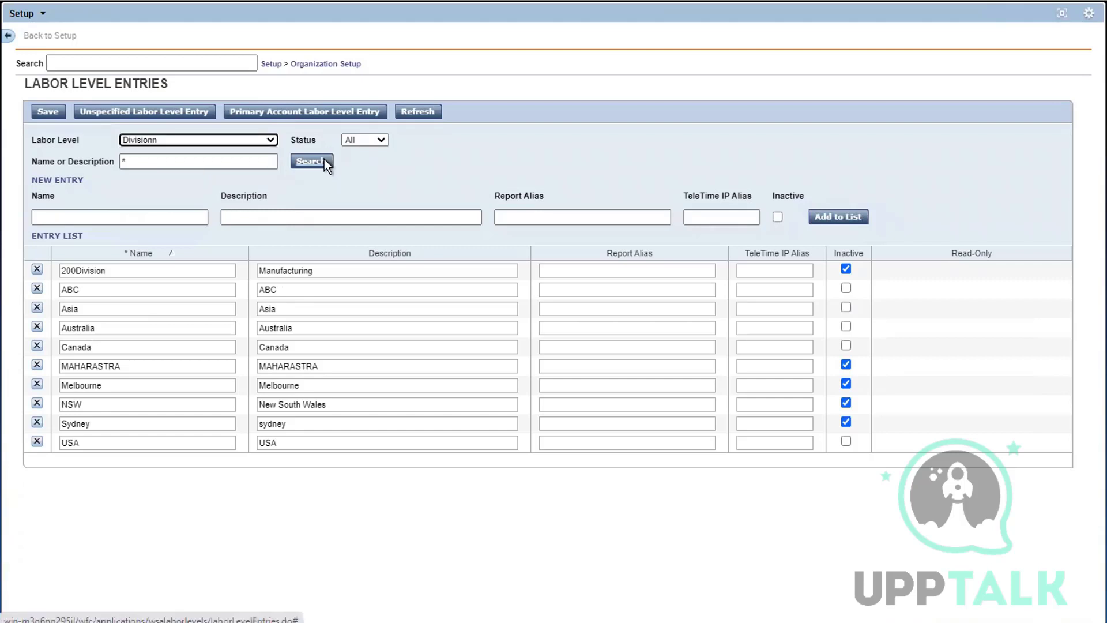
pyautogui.click(323, 161)
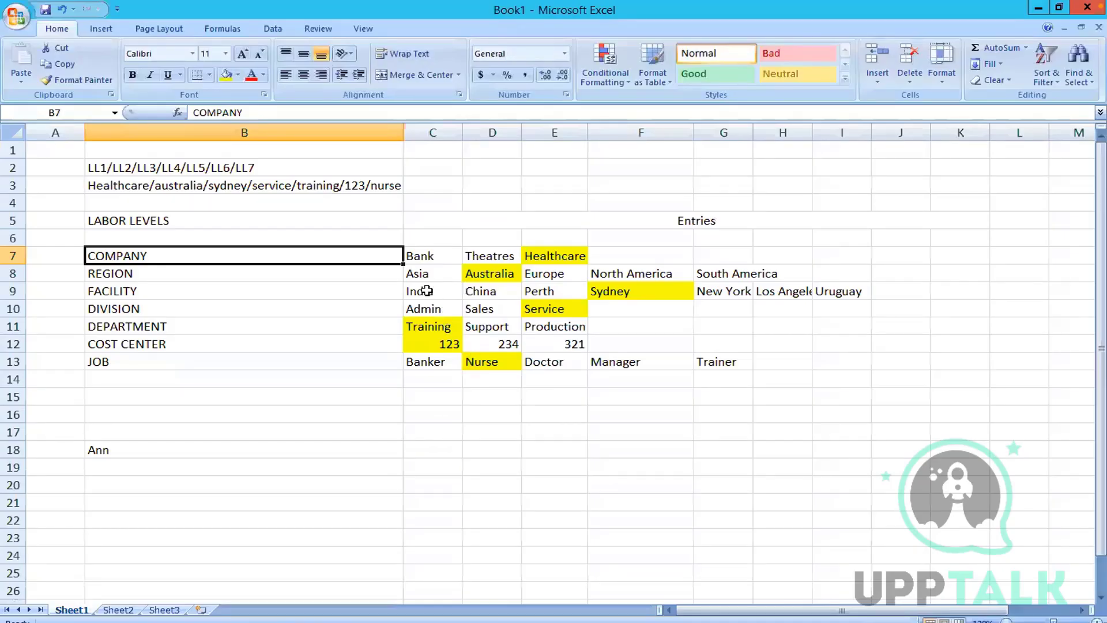
pyautogui.click(427, 290)
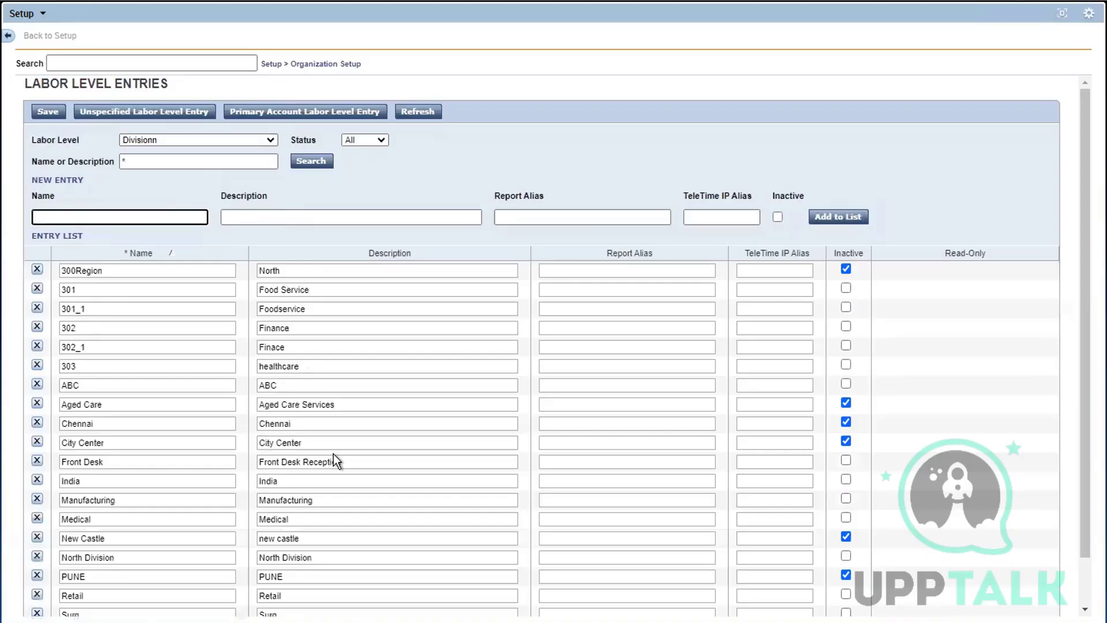
pyautogui.scroll(-2, 333, 455)
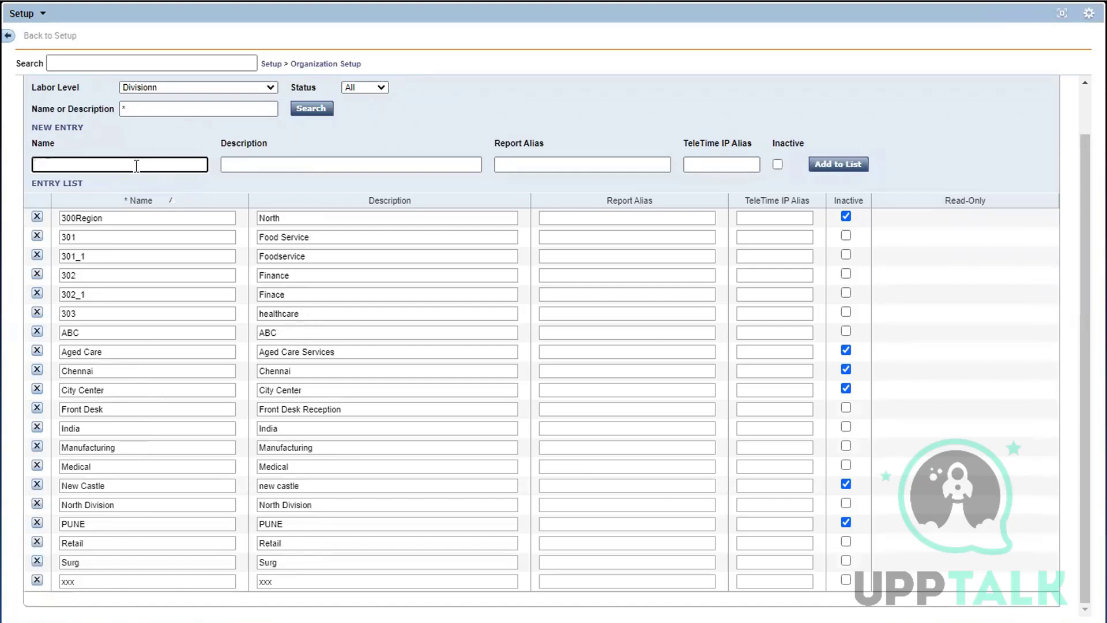
# Step: Add Perth to the Divisionn list and enter Sydney as the next name and description
pyautogui.write('Perth')
pyautogui.click(290, 166)
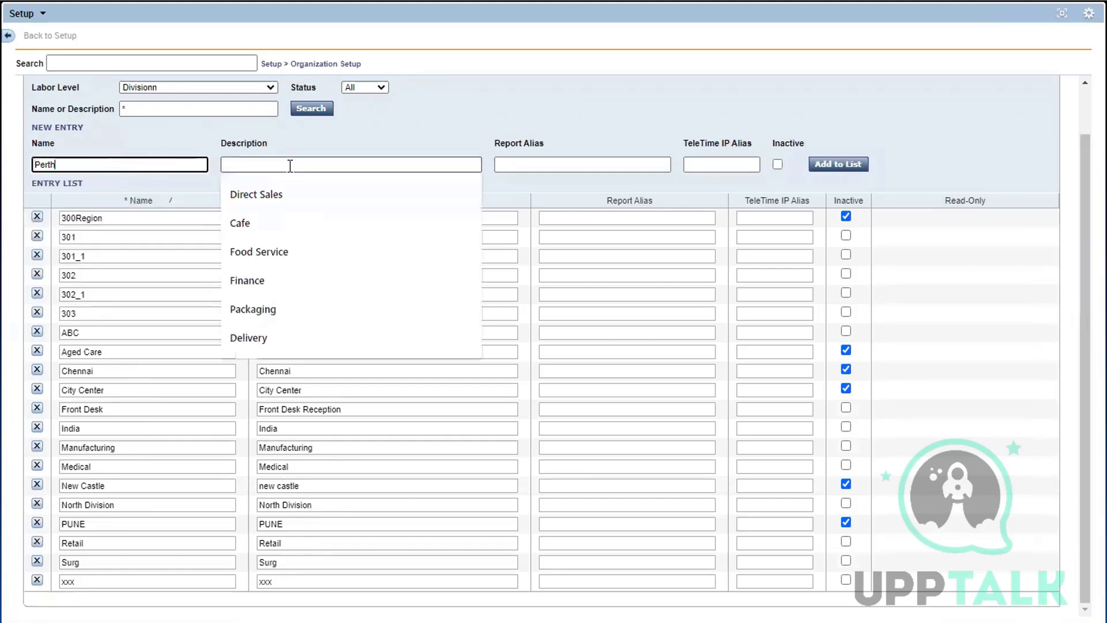
pyautogui.write('Pert')
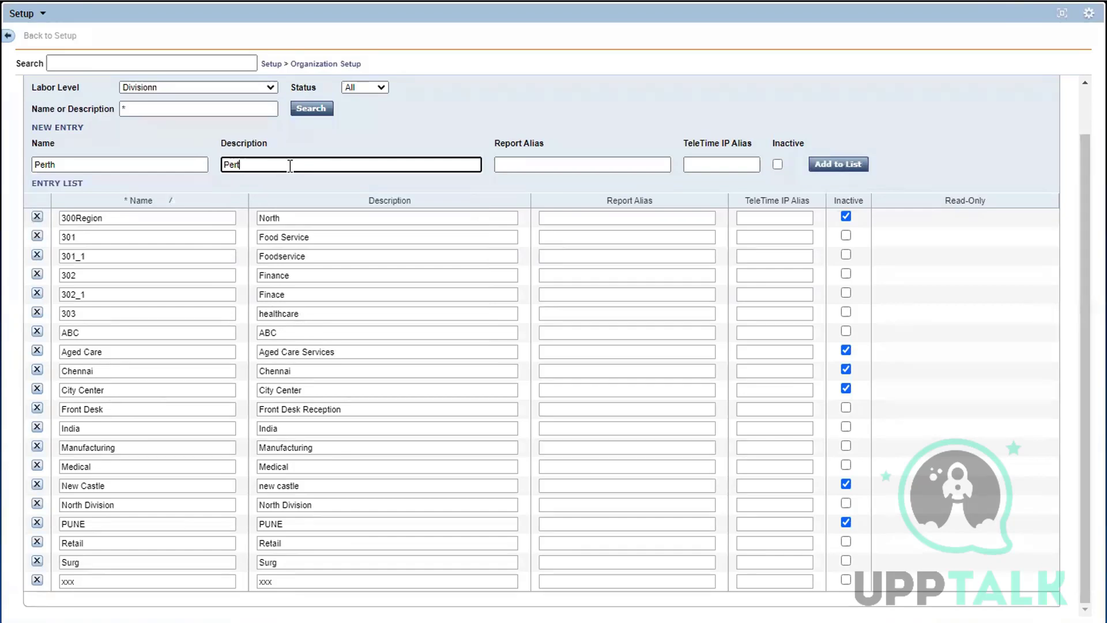
pyautogui.write('h')
pyautogui.click(837, 164)
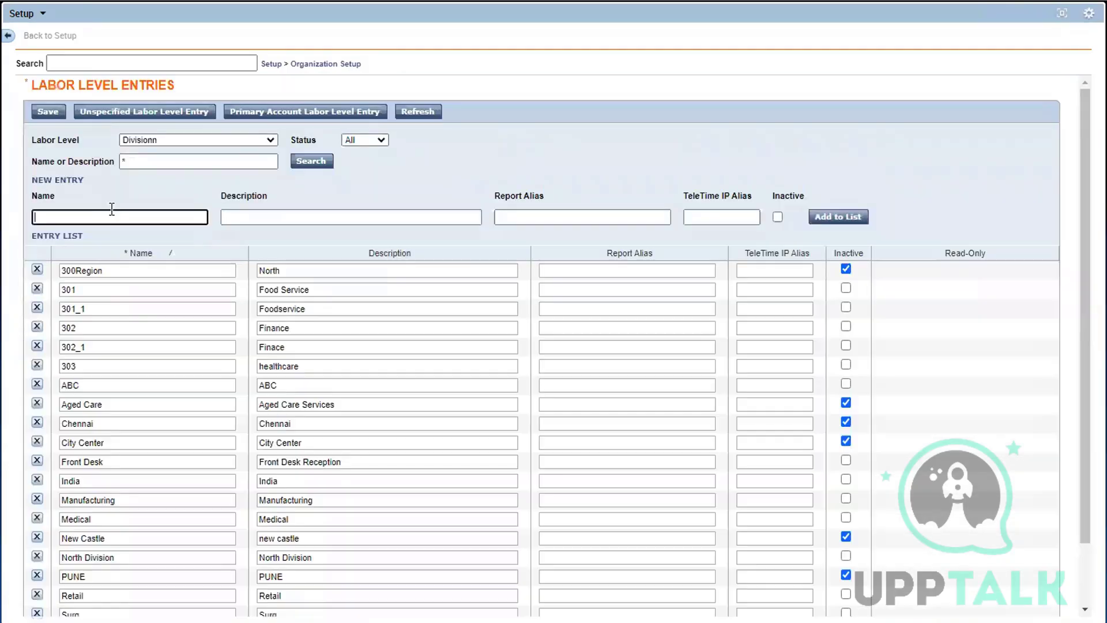
pyautogui.write('Sydney')
pyautogui.click(284, 215)
pyautogui.write('Sydney')
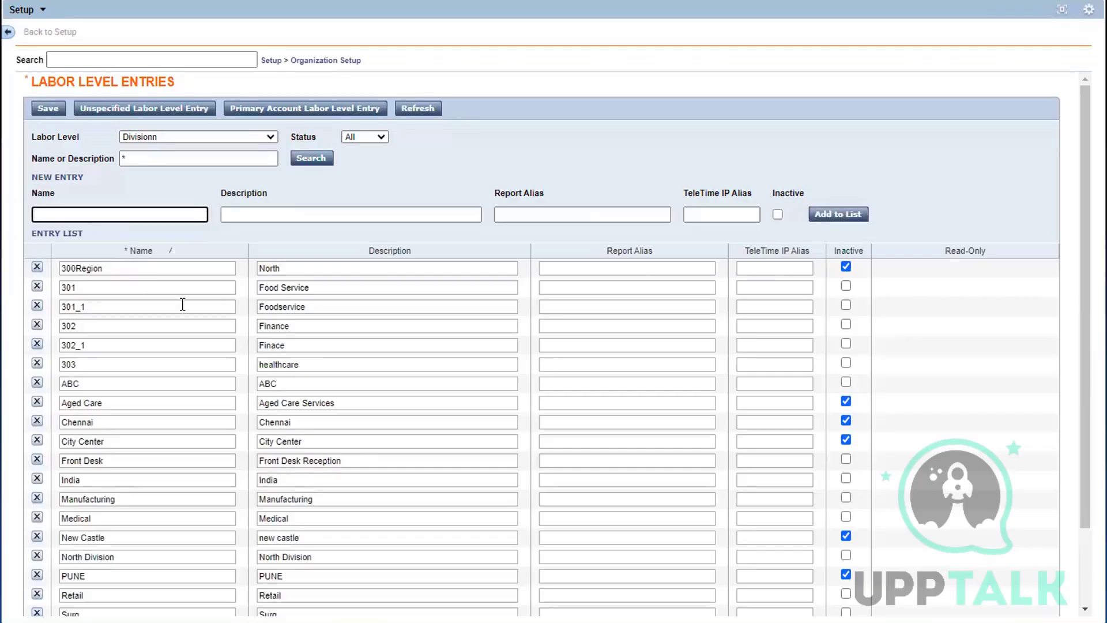
# Step: Add New York as a Divisionn entry, described as New York, and save
pyautogui.write('N')
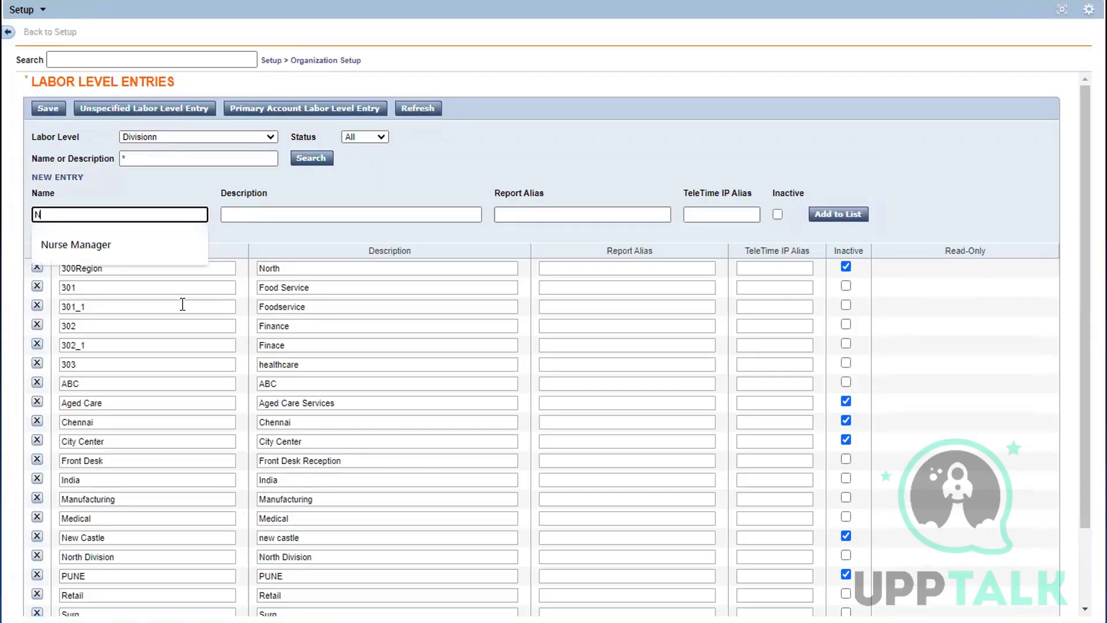
pyautogui.write('ew York')
pyautogui.click(335, 214)
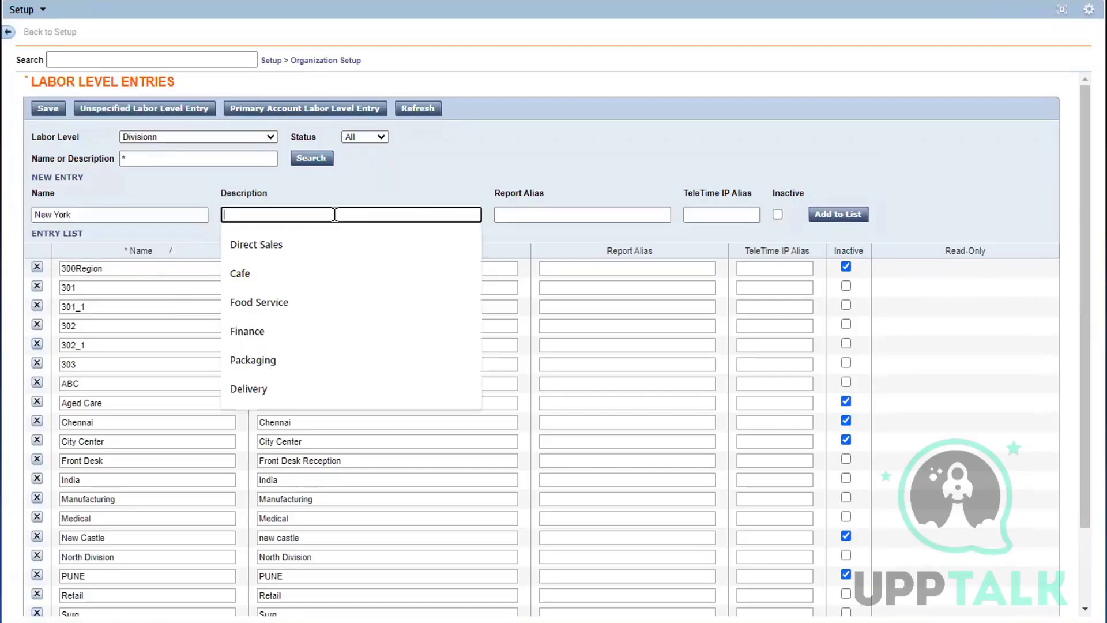
pyautogui.write('New York')
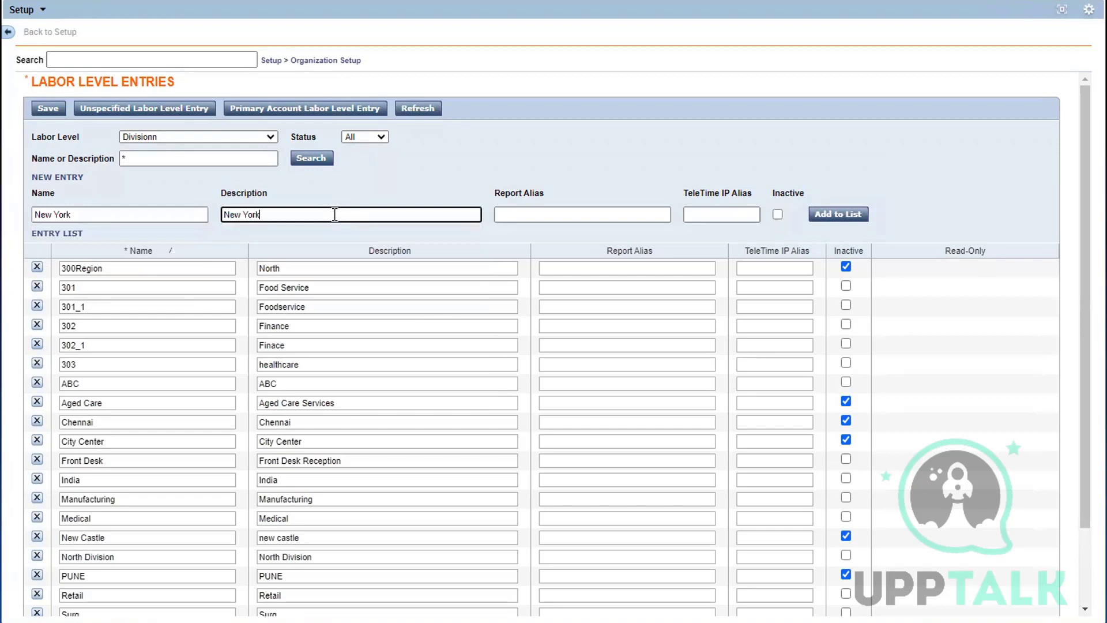
pyautogui.click(817, 216)
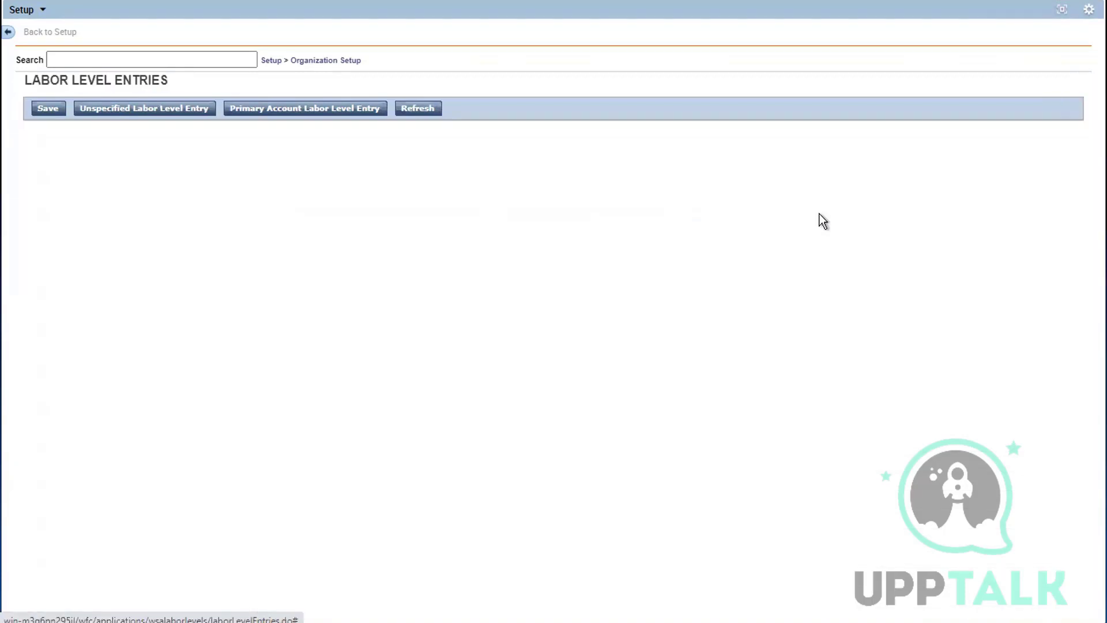
pyautogui.click(48, 108)
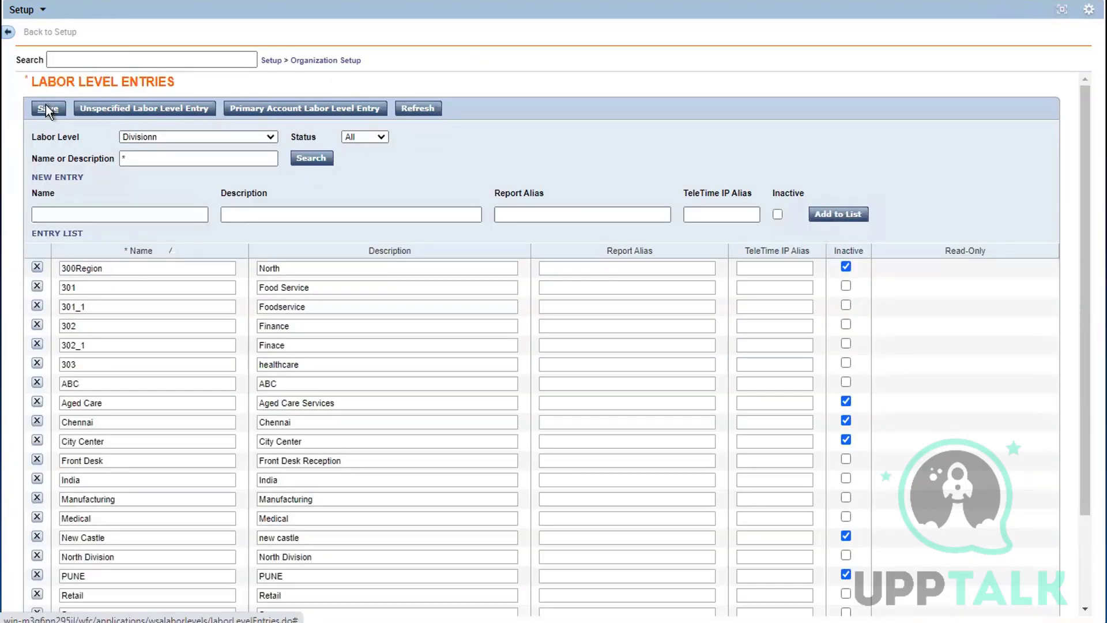
# Step: List the Departmentt entries and scroll through them, checking Admin in the plan
pyautogui.click(209, 137)
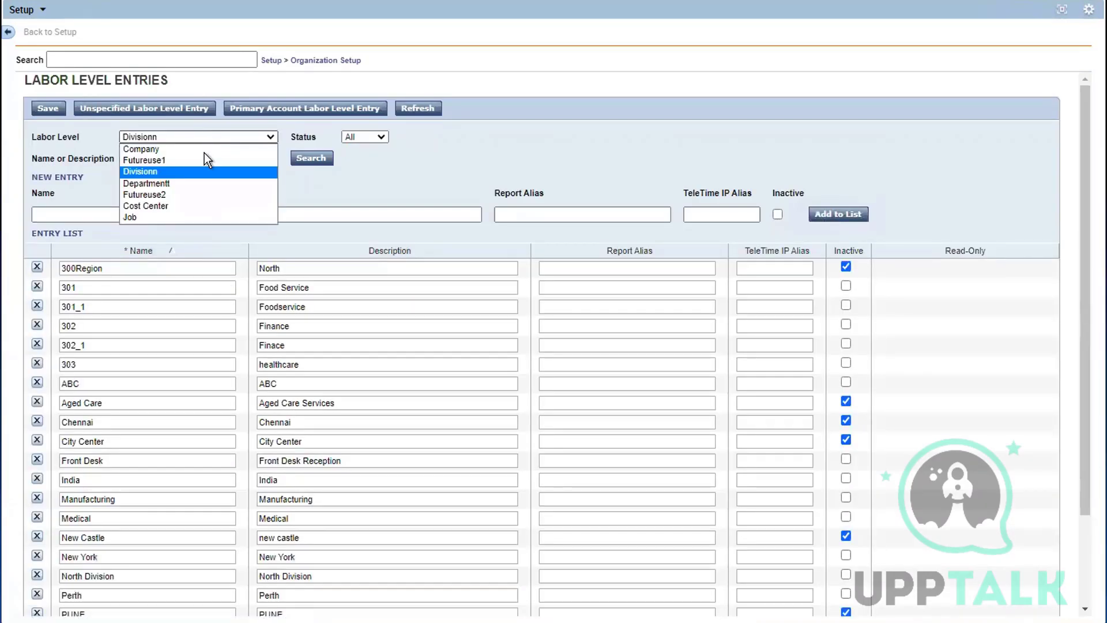
pyautogui.click(194, 183)
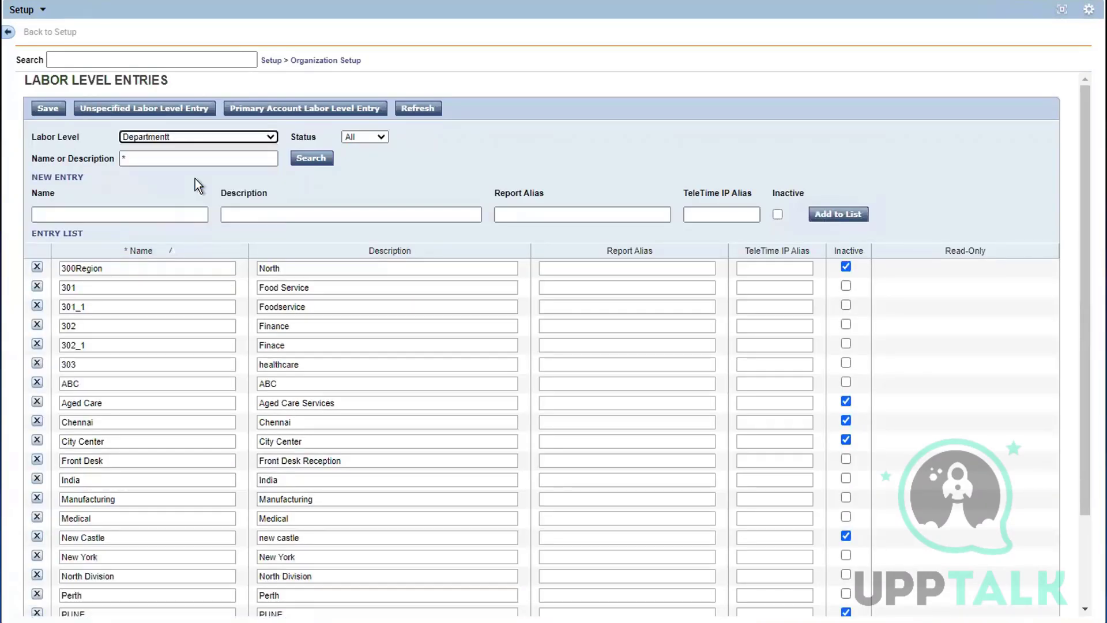
pyautogui.click(316, 159)
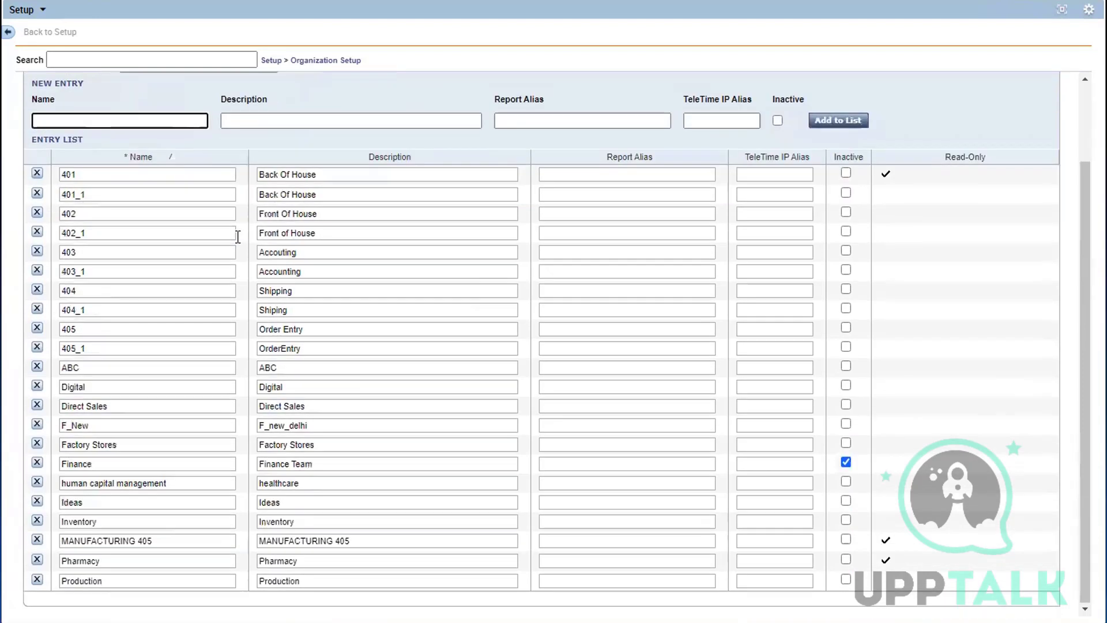
pyautogui.scroll(-2, 237, 237)
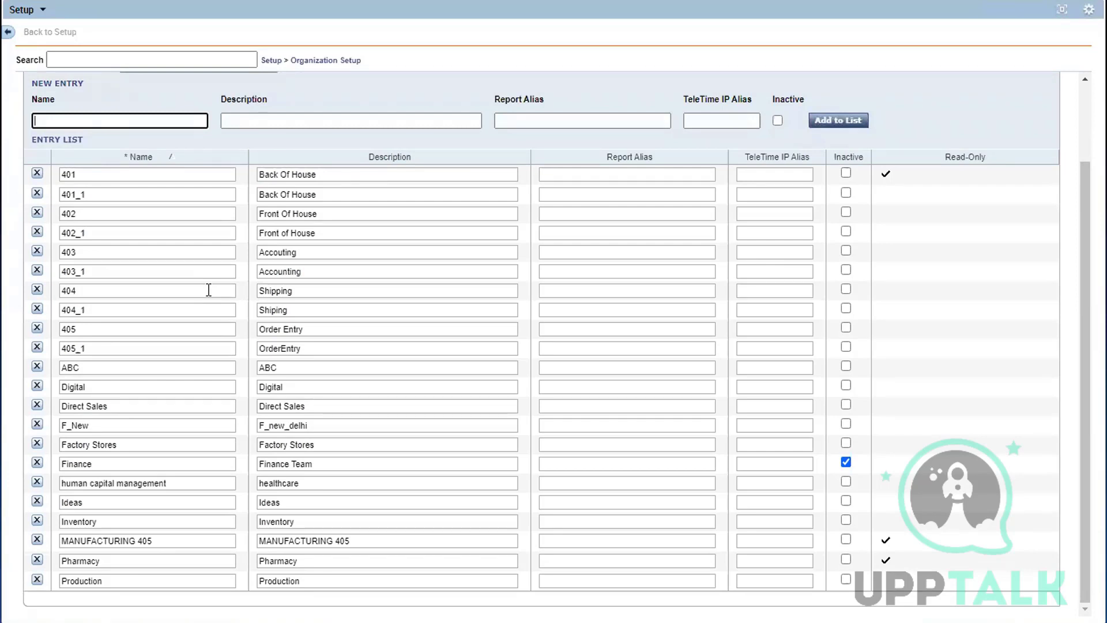
pyautogui.scroll(2, 360, 351)
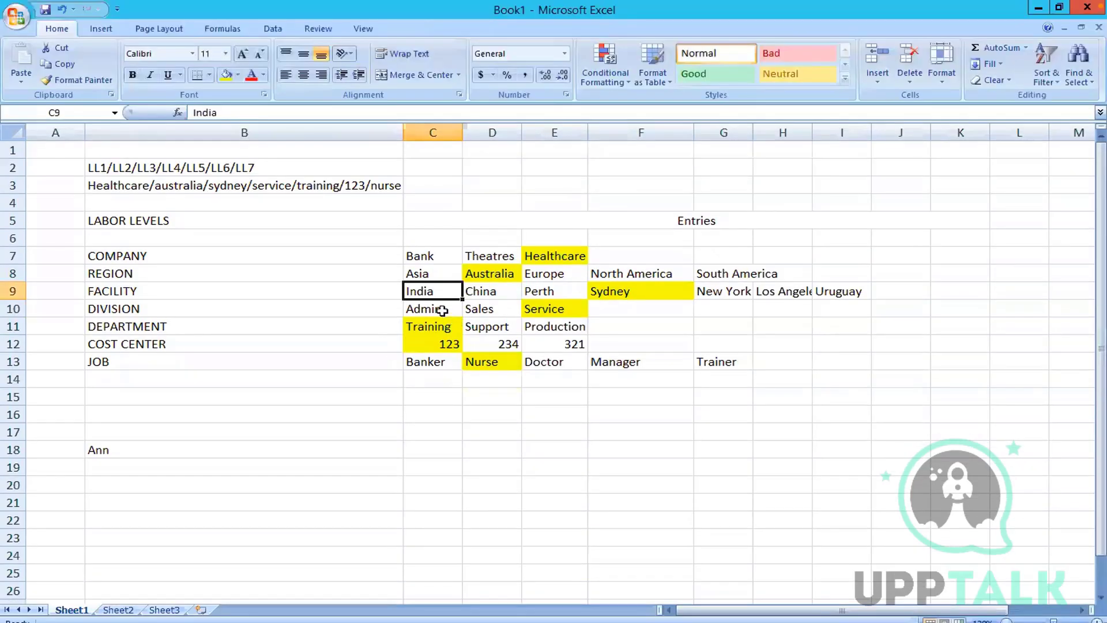
pyautogui.click(439, 309)
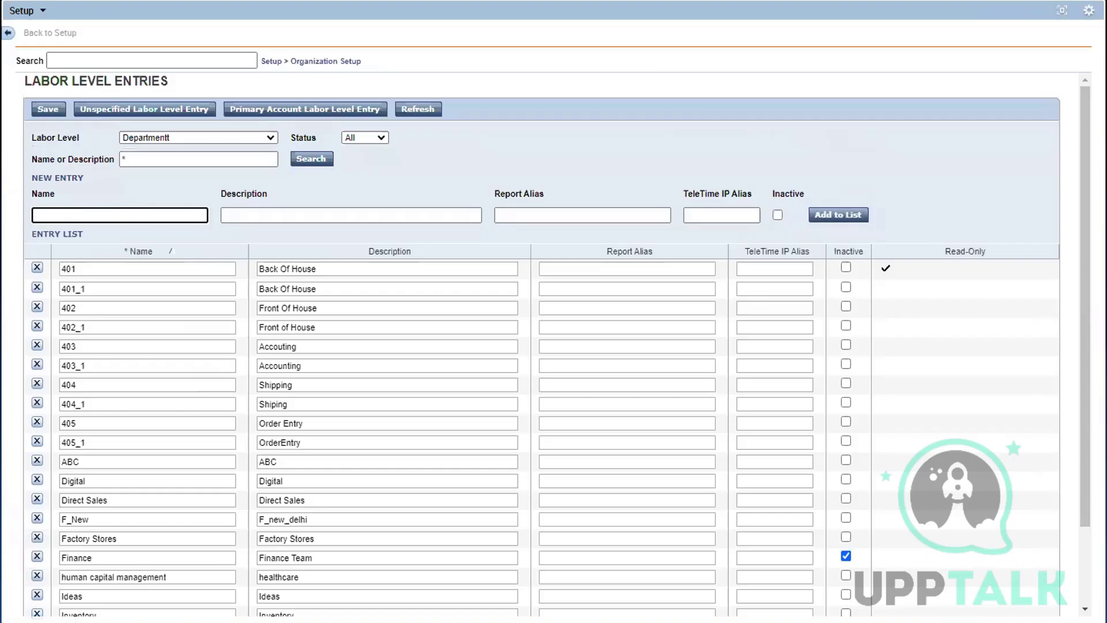
pyautogui.scroll(-2, 268, 439)
pyautogui.scroll(-1, 269, 438)
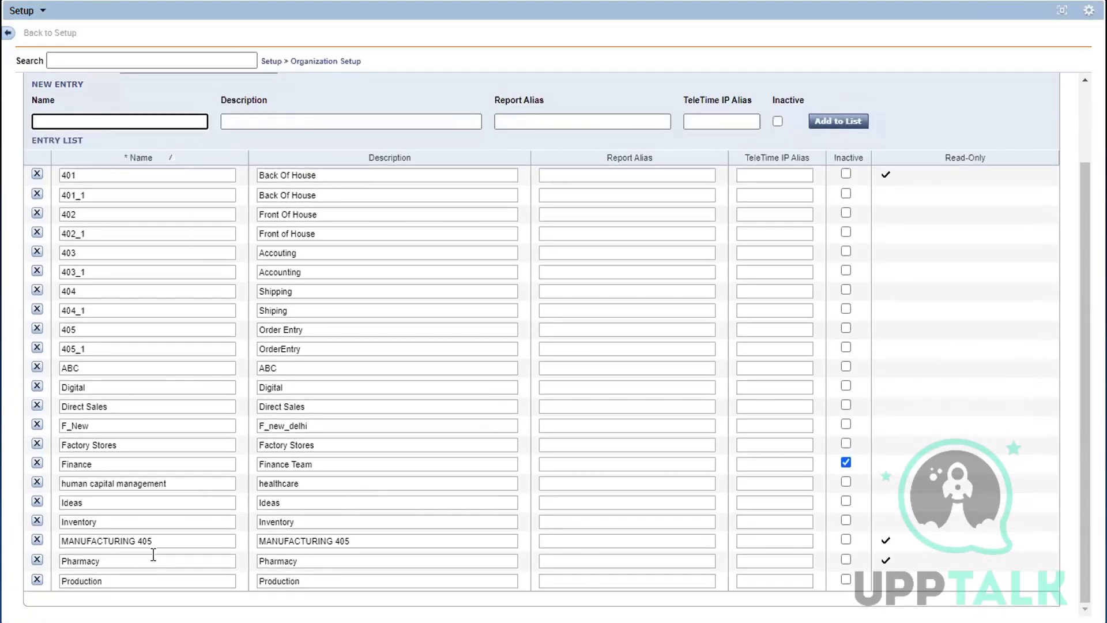
pyautogui.scroll(2, 112, 466)
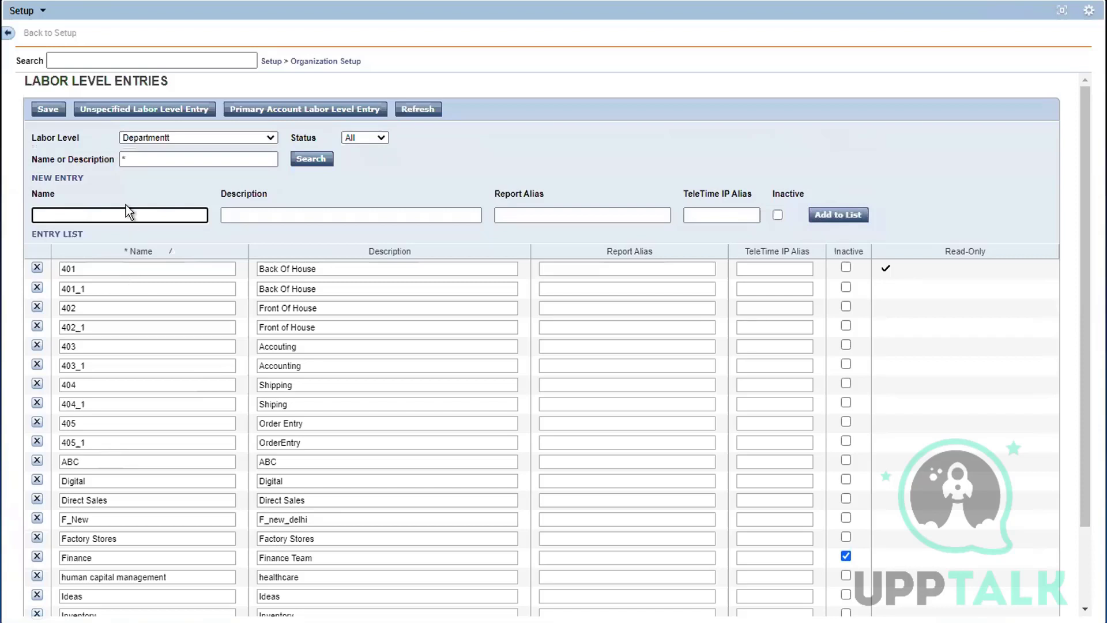
# Step: Add Admin and Sales department entries, each with a matching description
pyautogui.write('Admin')
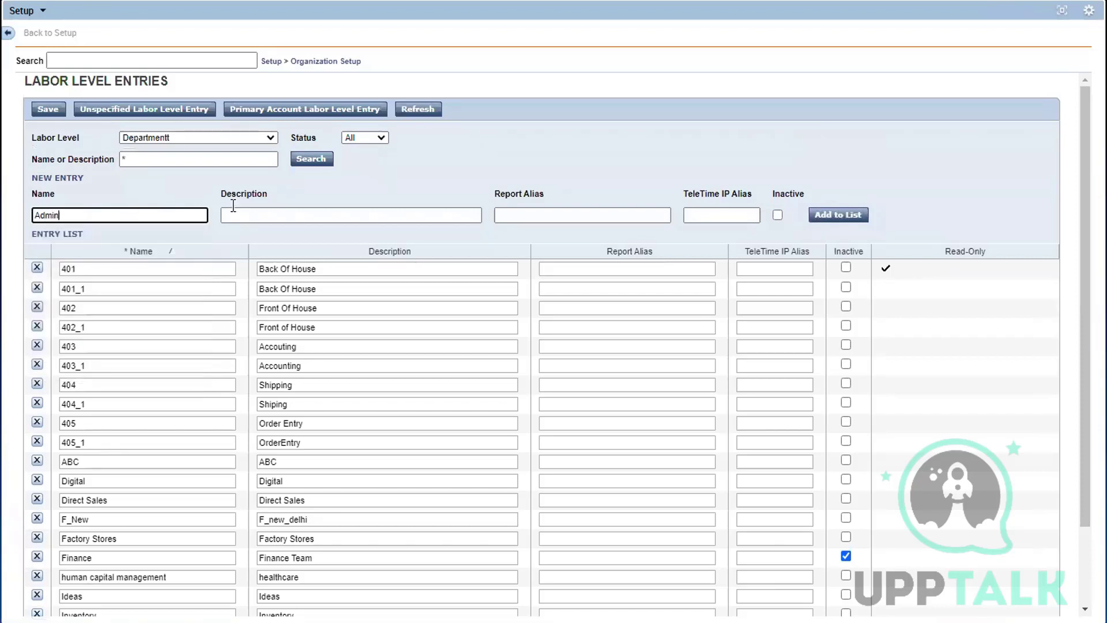
pyautogui.click(253, 210)
pyautogui.write('Adm')
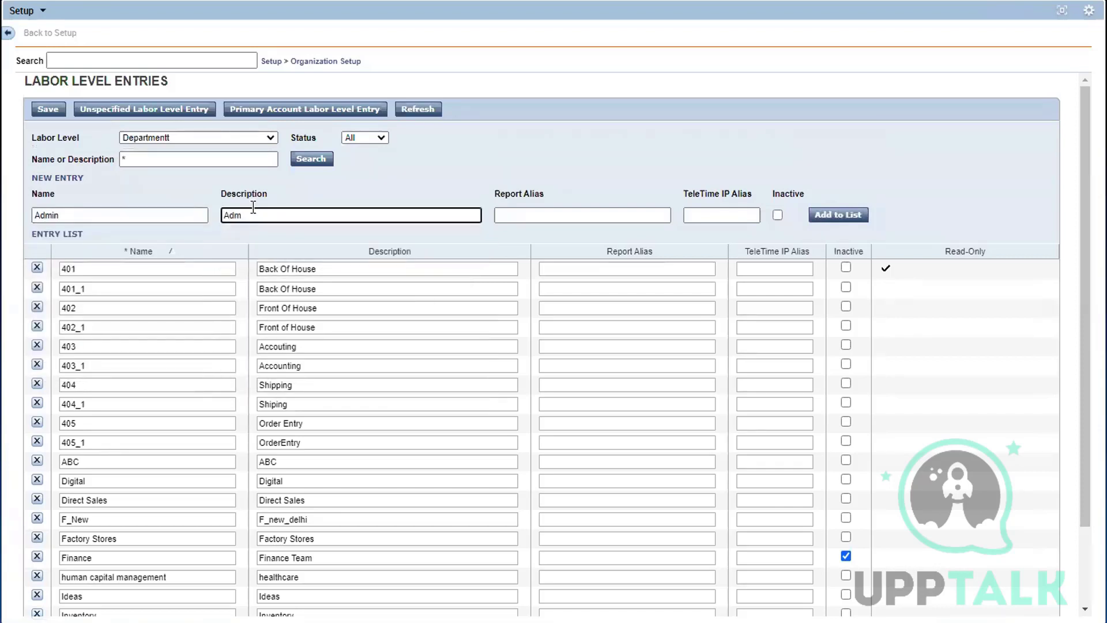
pyautogui.write('in')
pyautogui.click(843, 217)
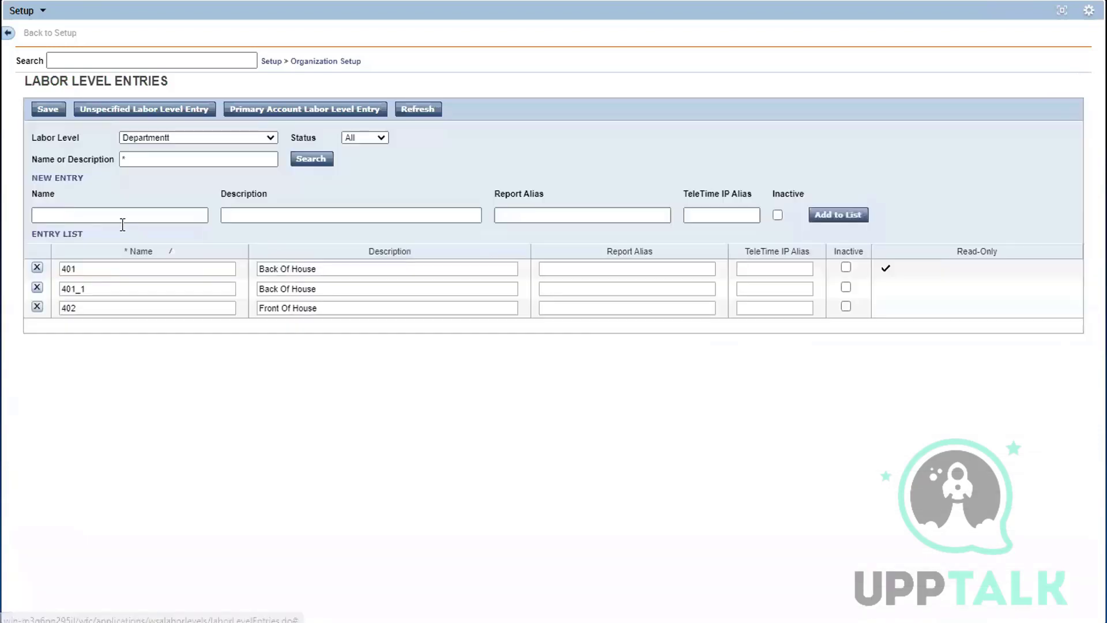
pyautogui.click(110, 218)
pyautogui.write('Sales')
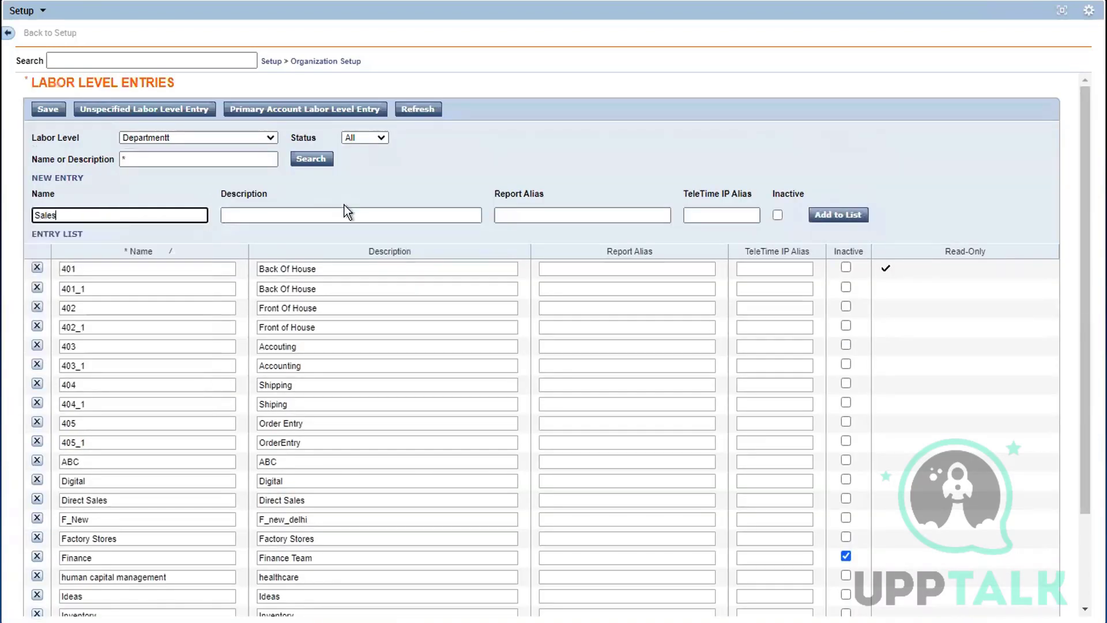
pyautogui.click(338, 213)
pyautogui.write('Sales')
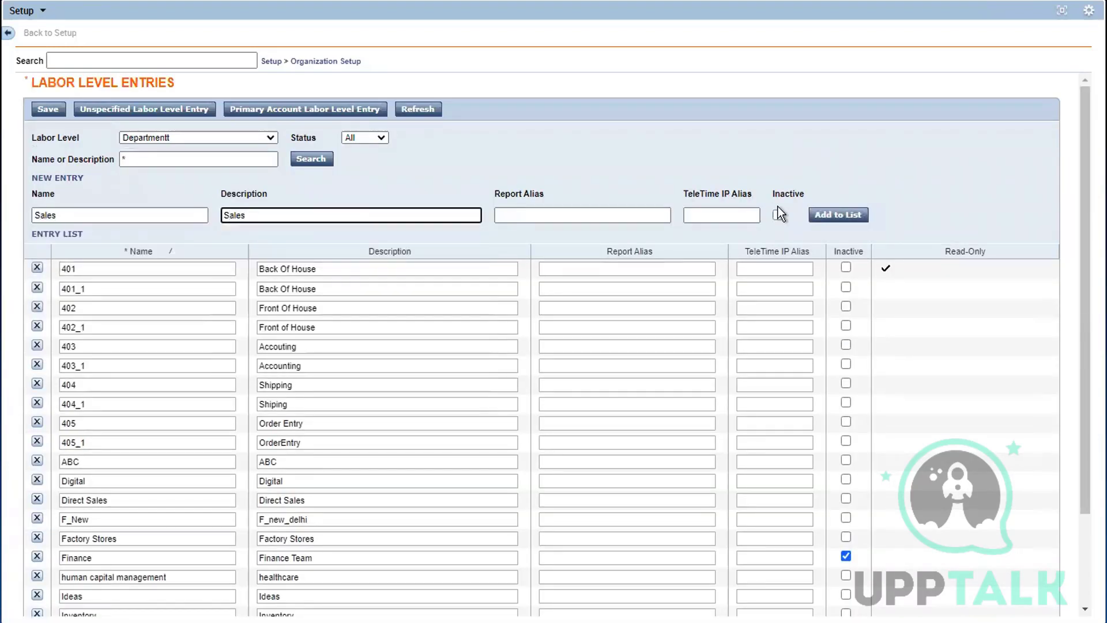
pyautogui.click(830, 214)
# Step: Add a Service entry described as Service, then save, accepting the name-length override
pyautogui.click(165, 214)
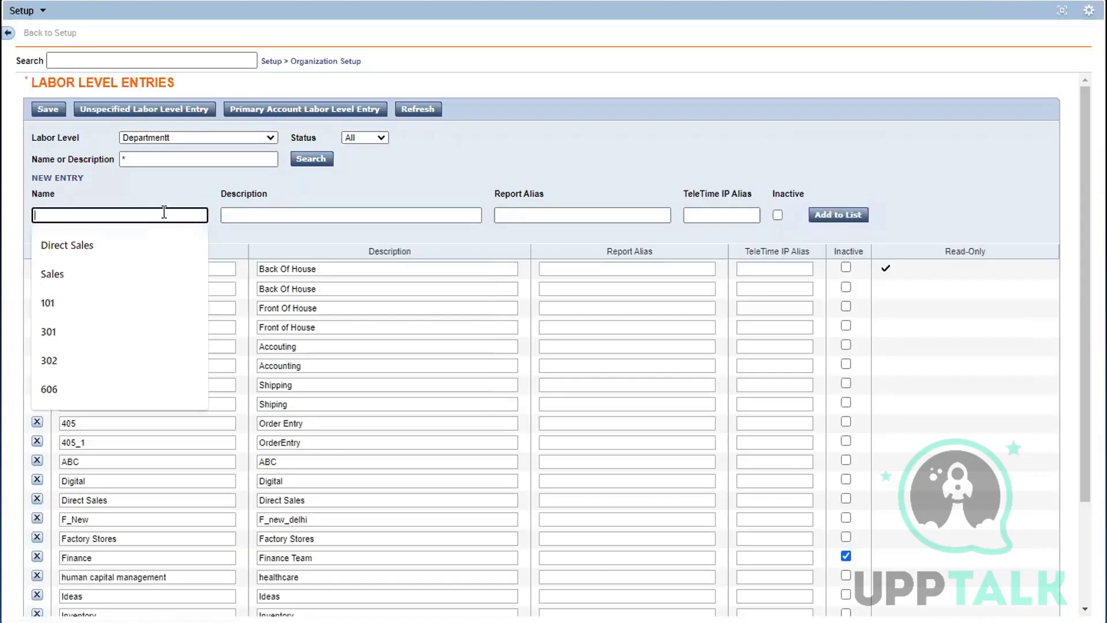
pyautogui.write('Service')
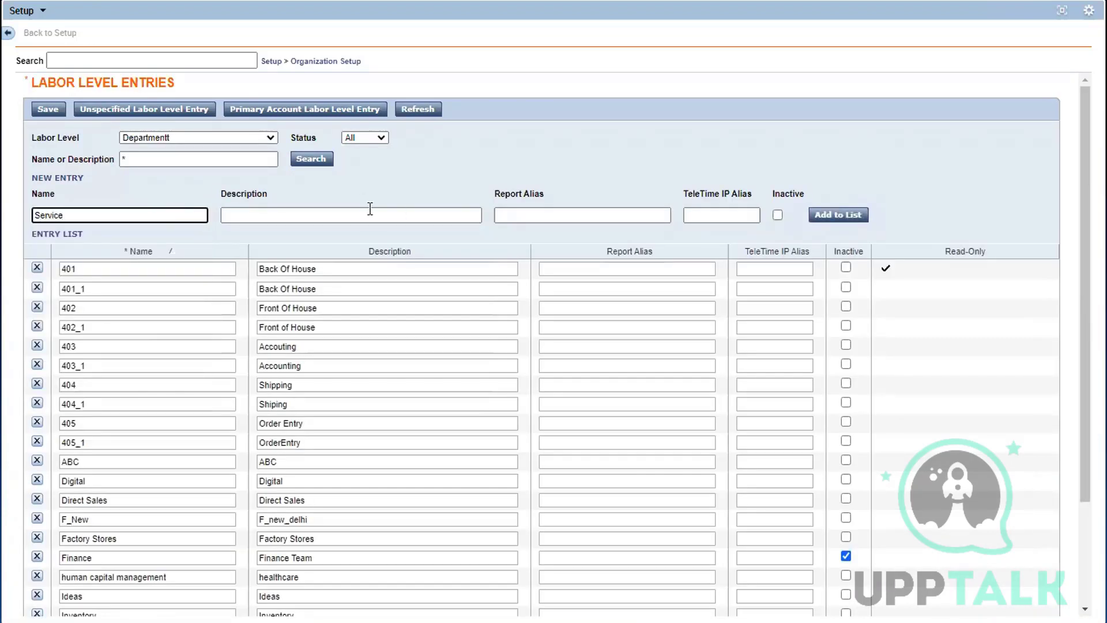
pyautogui.click(368, 213)
pyautogui.write('Serv')
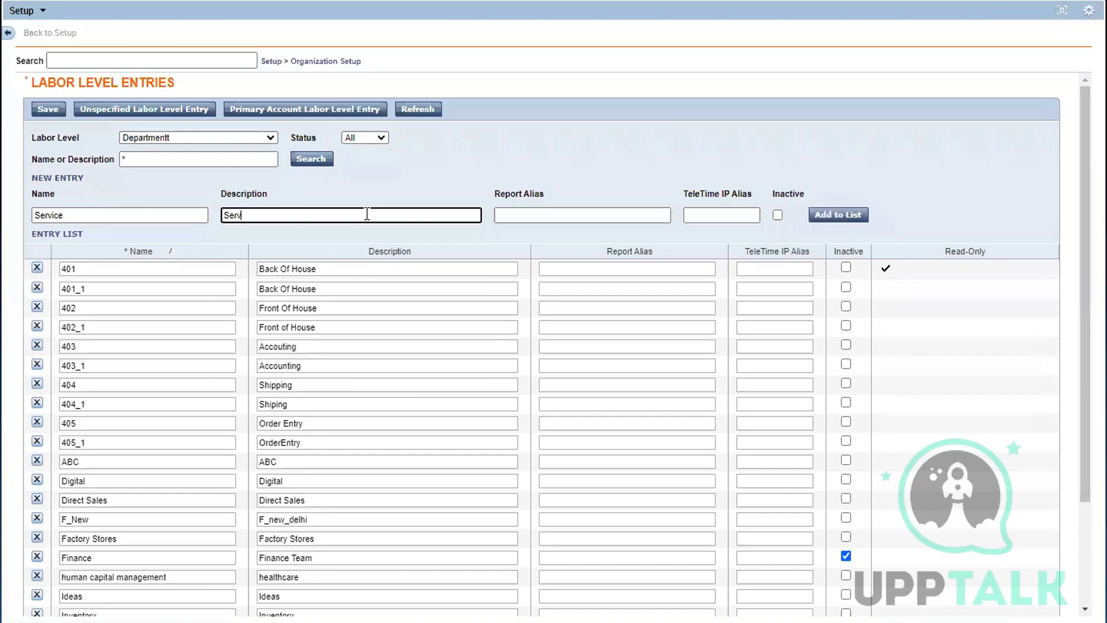
pyautogui.write('ice')
pyautogui.click(828, 214)
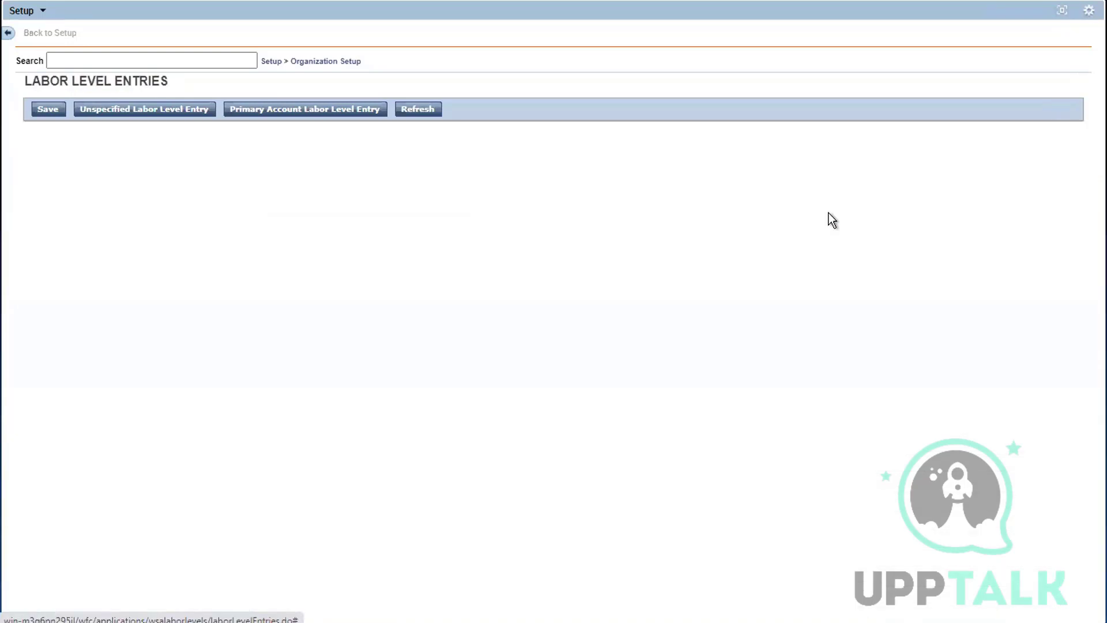
pyautogui.click(48, 110)
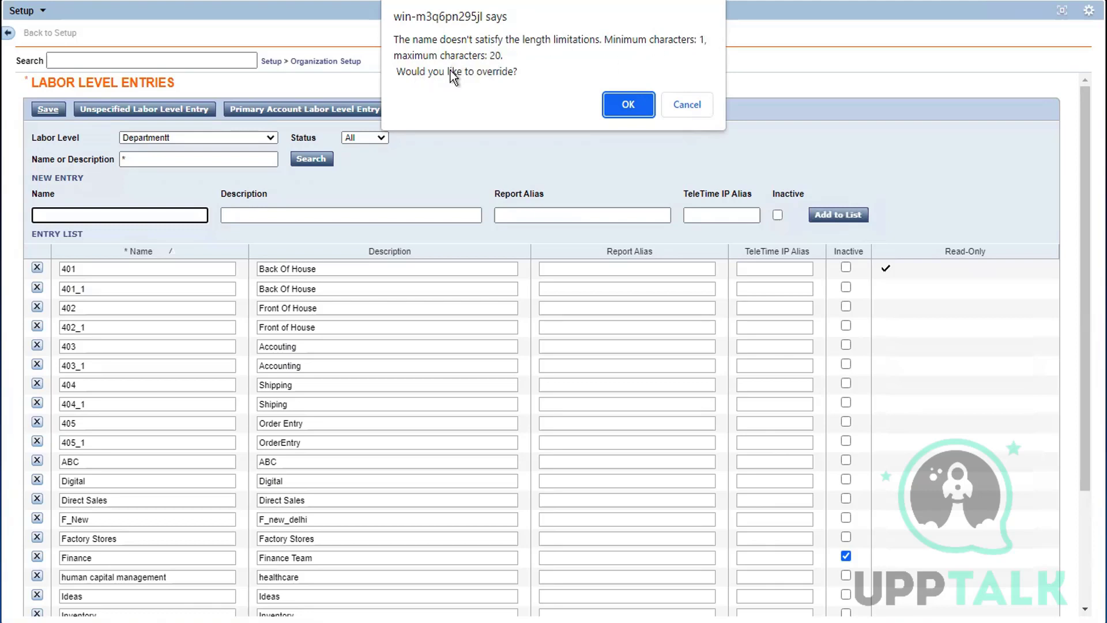
pyautogui.click(617, 106)
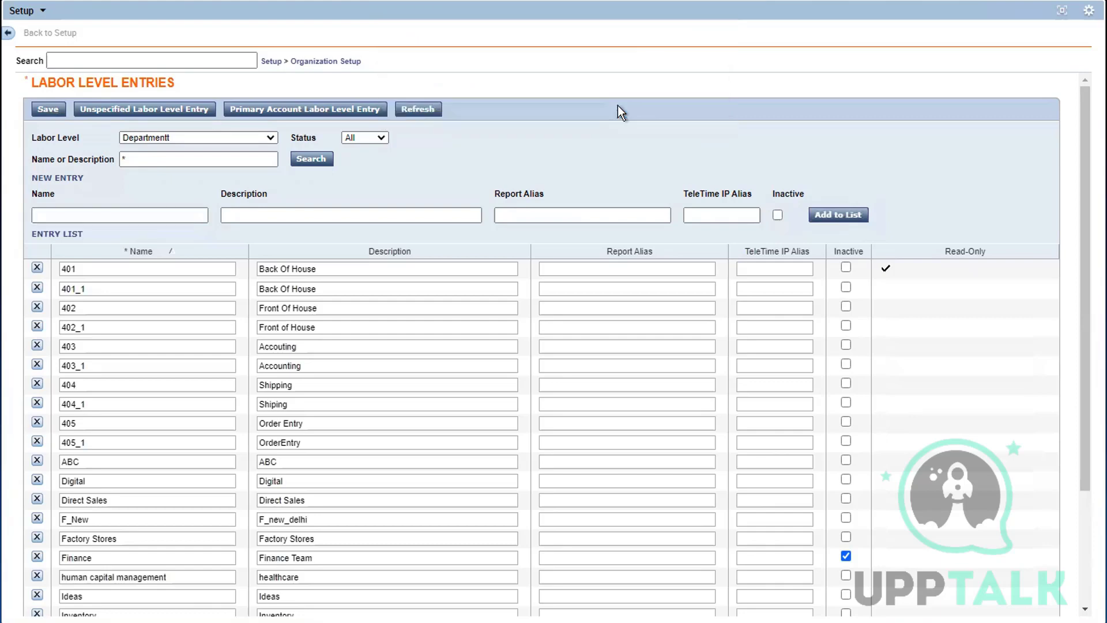
# Step: Save the Departmentt entries again, accepting the name-length override
pyautogui.scroll(-3, 489, 256)
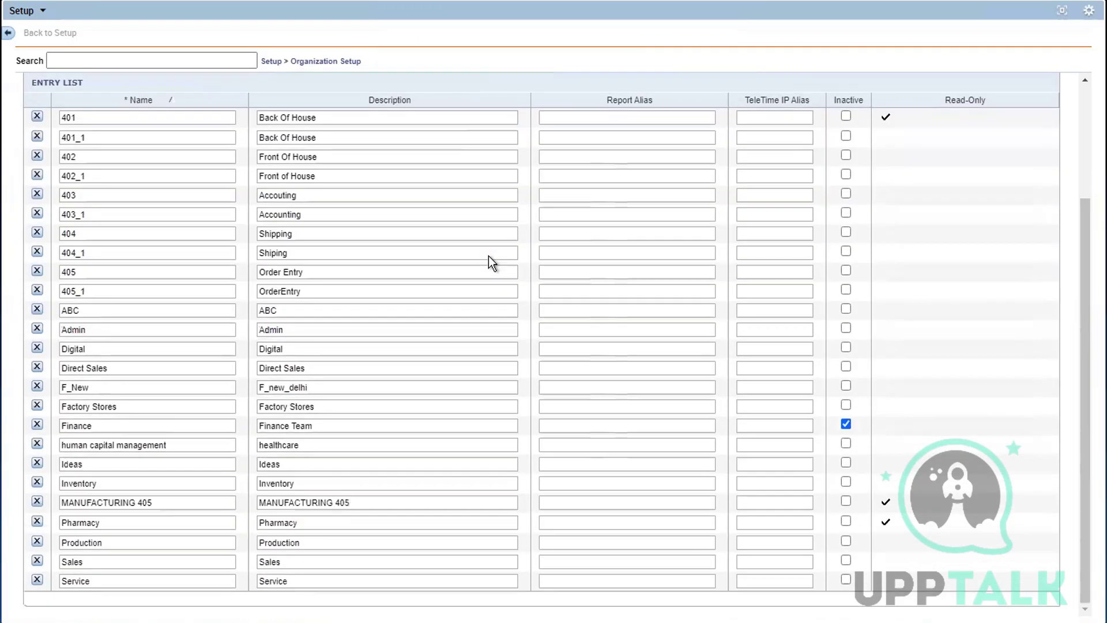
pyautogui.scroll(3, 349, 503)
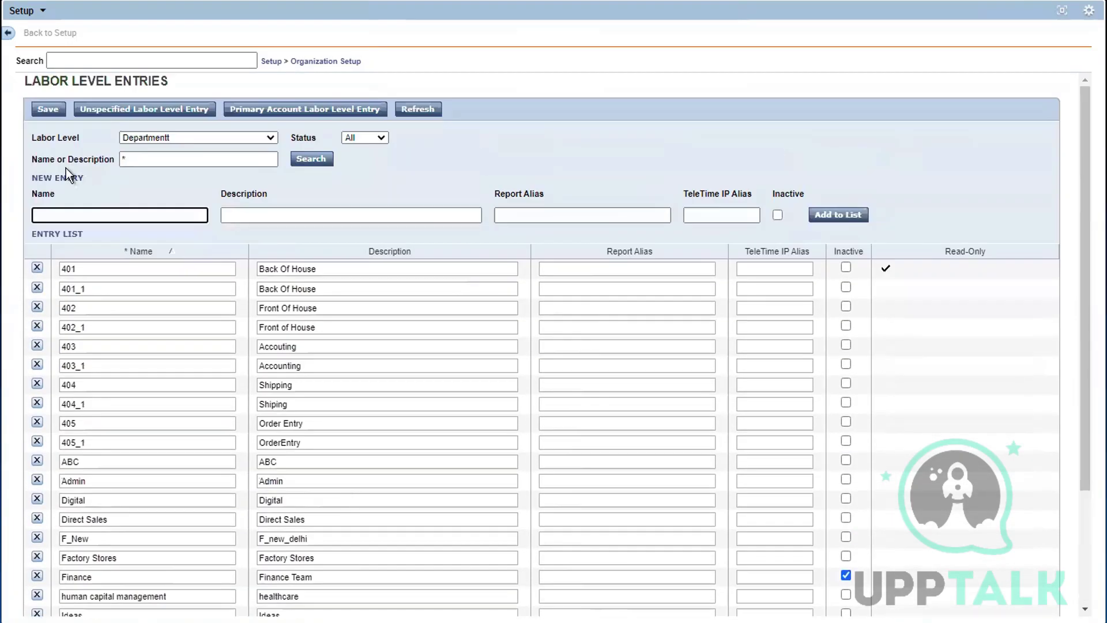
pyautogui.click(47, 109)
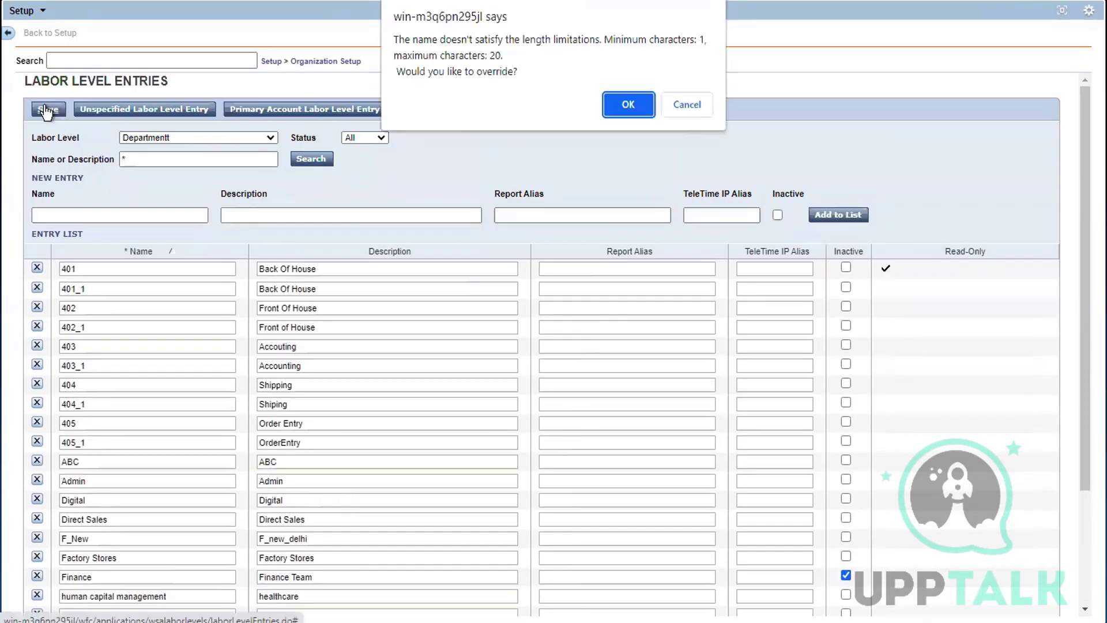
pyautogui.click(628, 105)
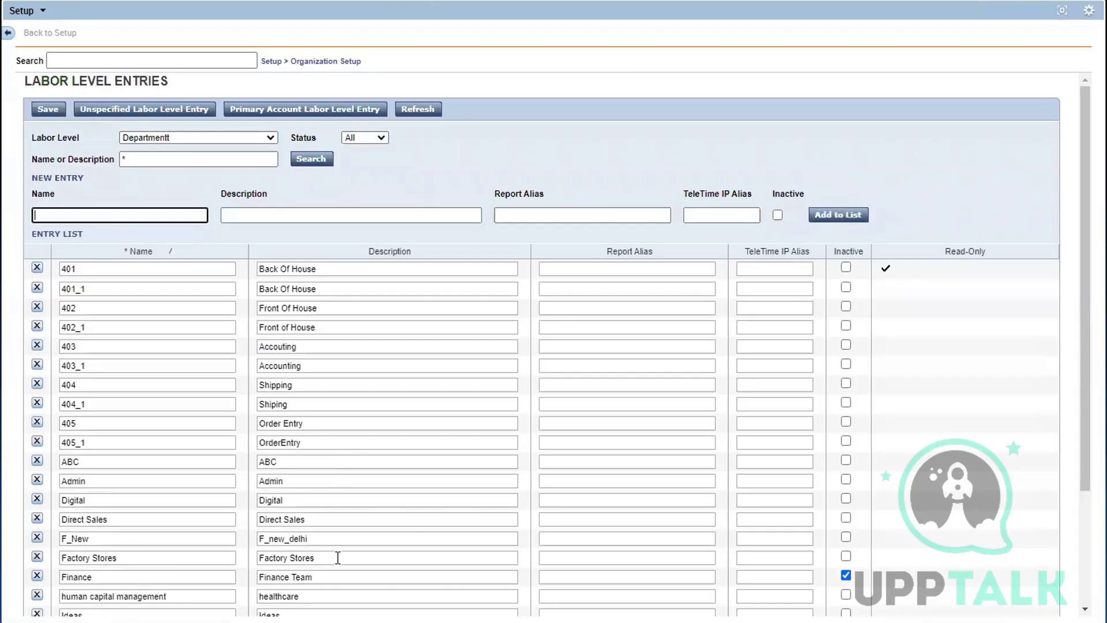
# Step: Check the COST CENTER row in the Excel plan and return to the entries page
pyautogui.hotkey('alt', 'Tab')
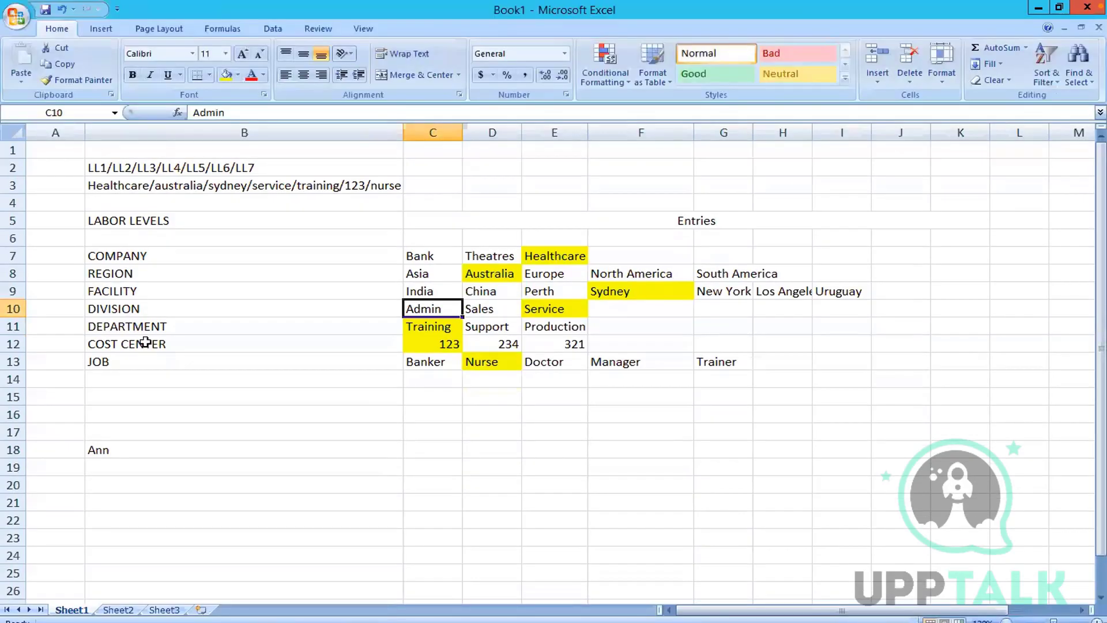
pyautogui.click(145, 343)
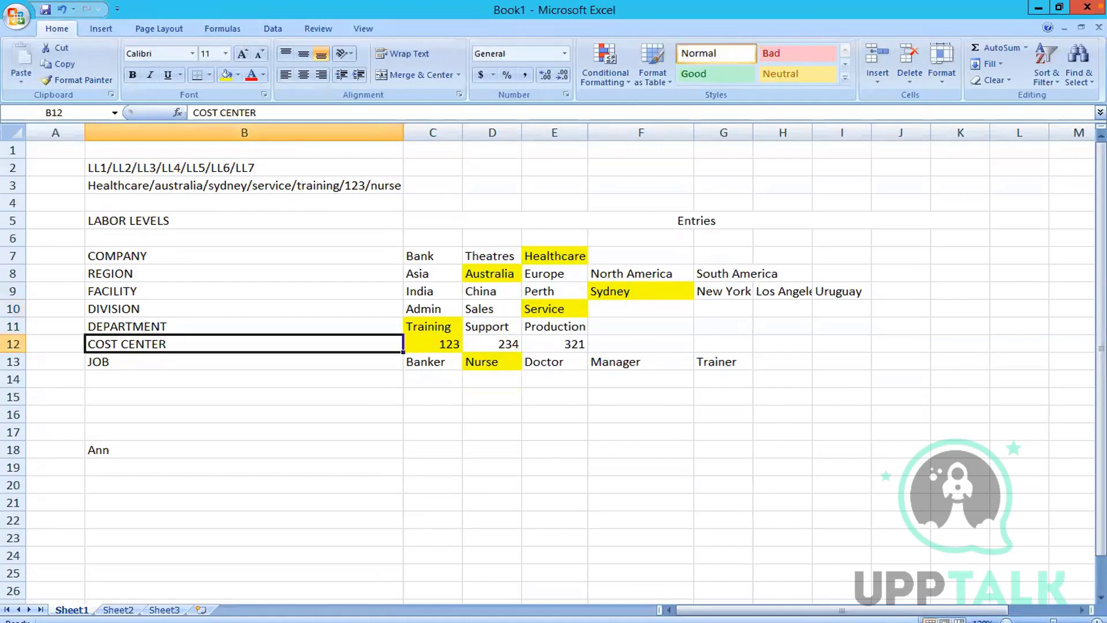
pyautogui.hotkey('alt', 'Tab')
pyautogui.click(186, 139)
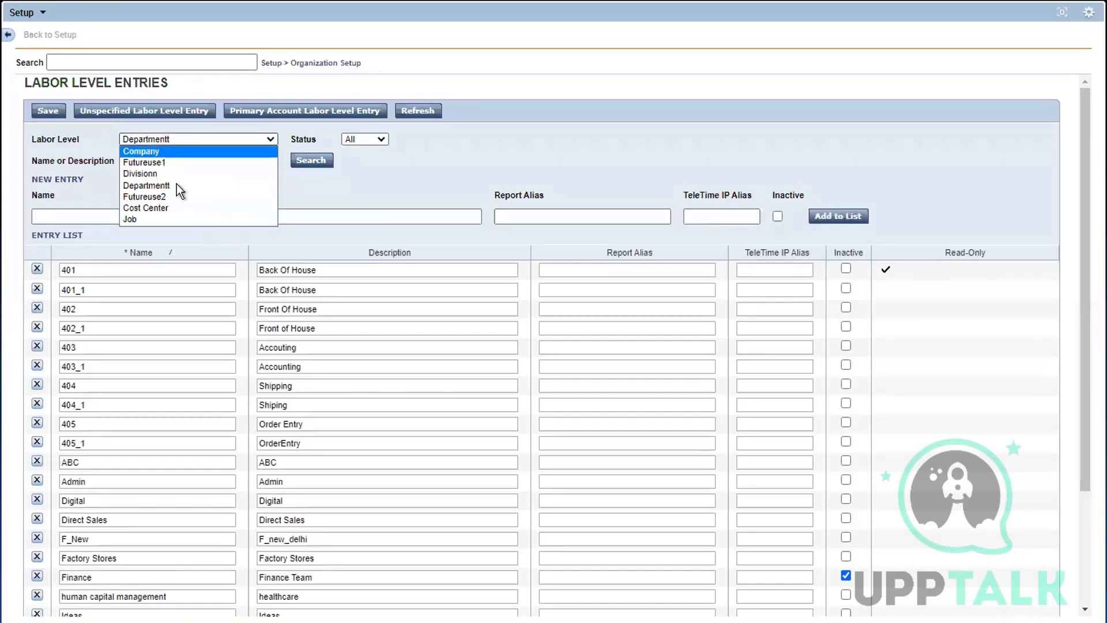
# Step: List the Cost Center entries and compare with the plan's JOB row
pyautogui.click(167, 207)
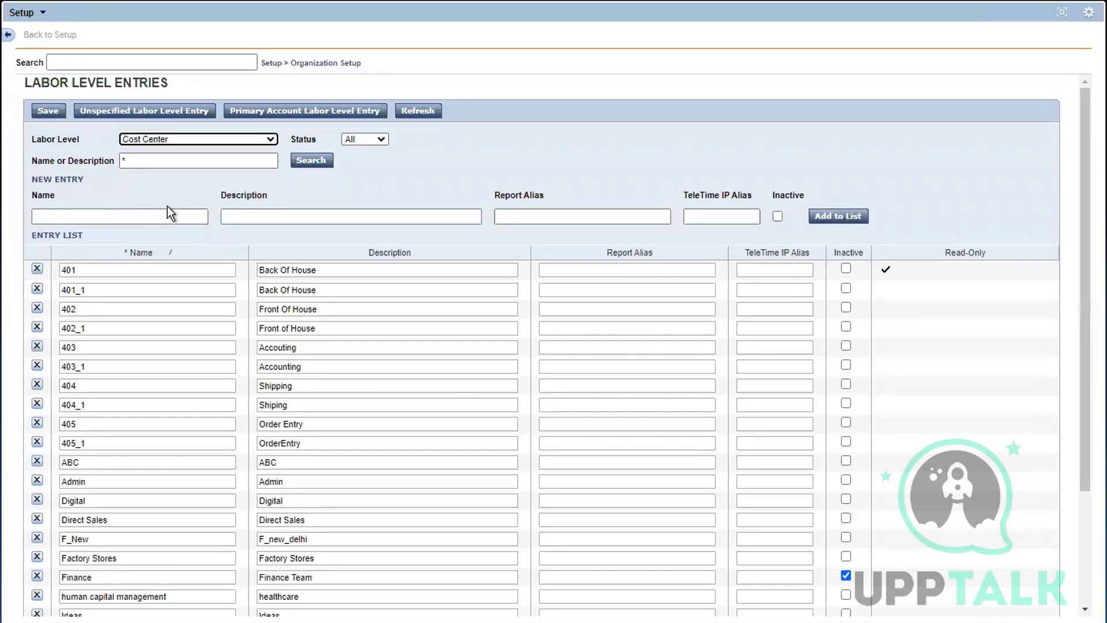
pyautogui.click(312, 160)
pyautogui.scroll(-1, 197, 331)
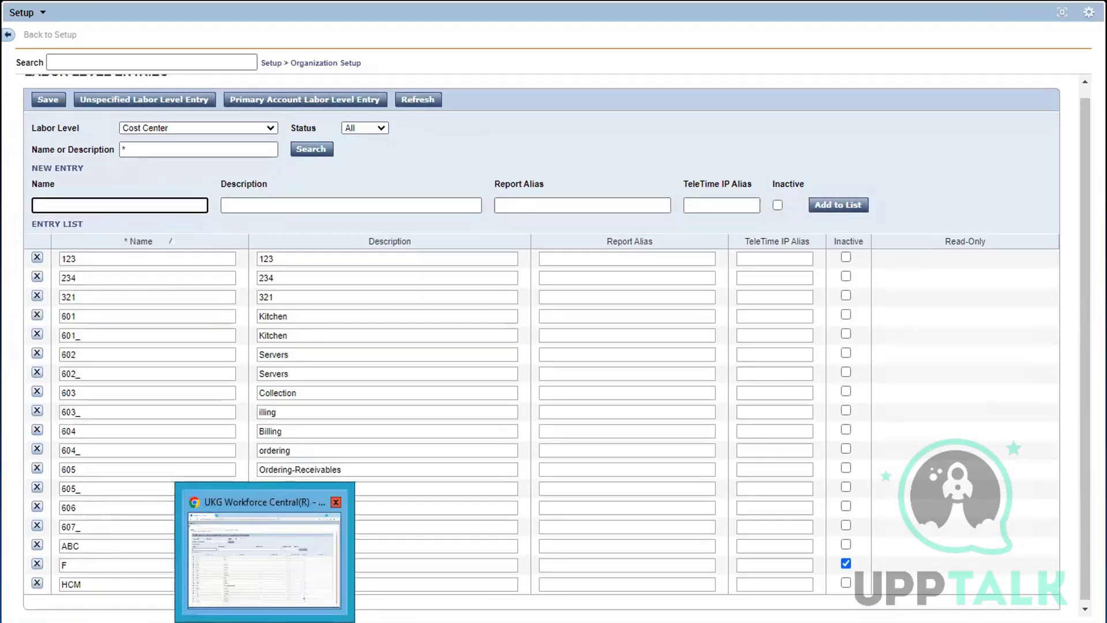
pyautogui.click(346, 548)
pyautogui.click(313, 363)
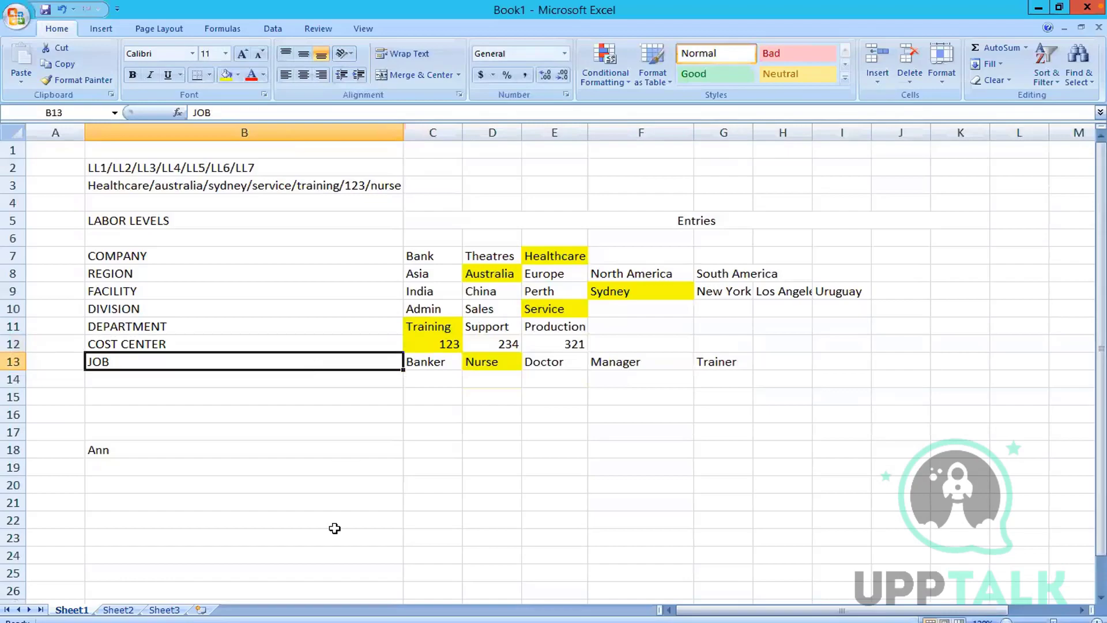
pyautogui.hotkey('alt', 'Tab')
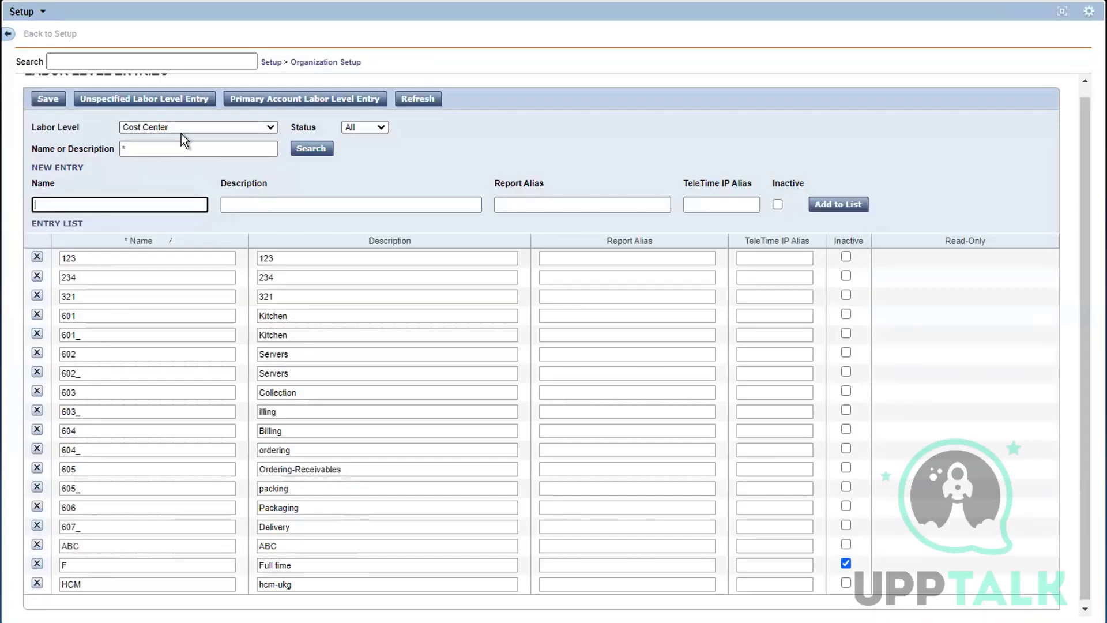
# Step: List the Job entries, check them against Excel, and restore the Setup panel
pyautogui.click(181, 130)
pyautogui.click(164, 206)
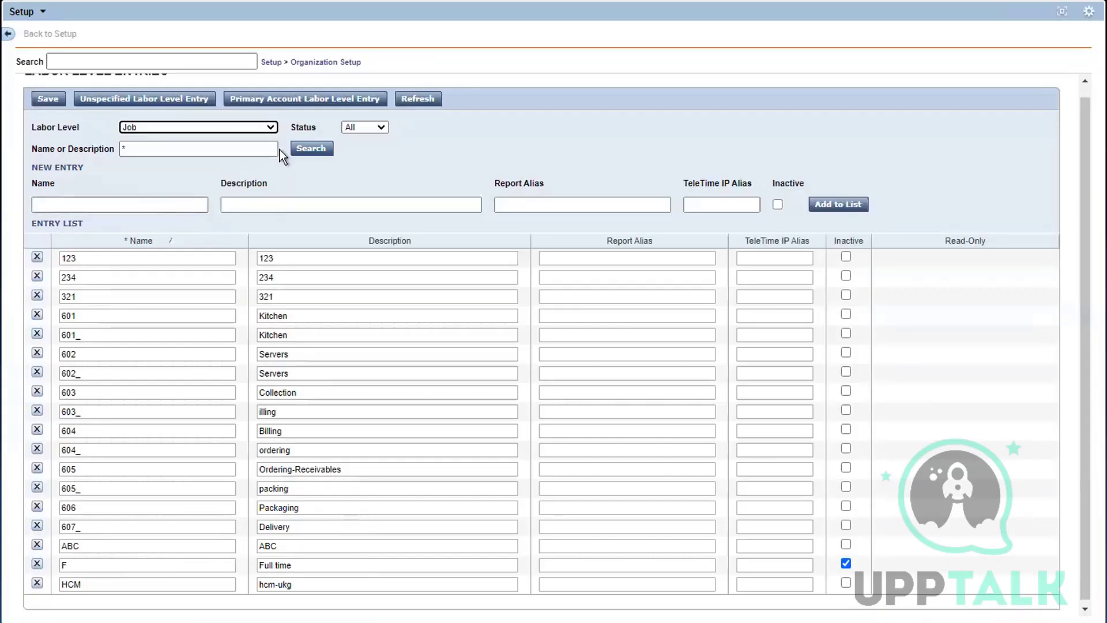
pyautogui.click(310, 148)
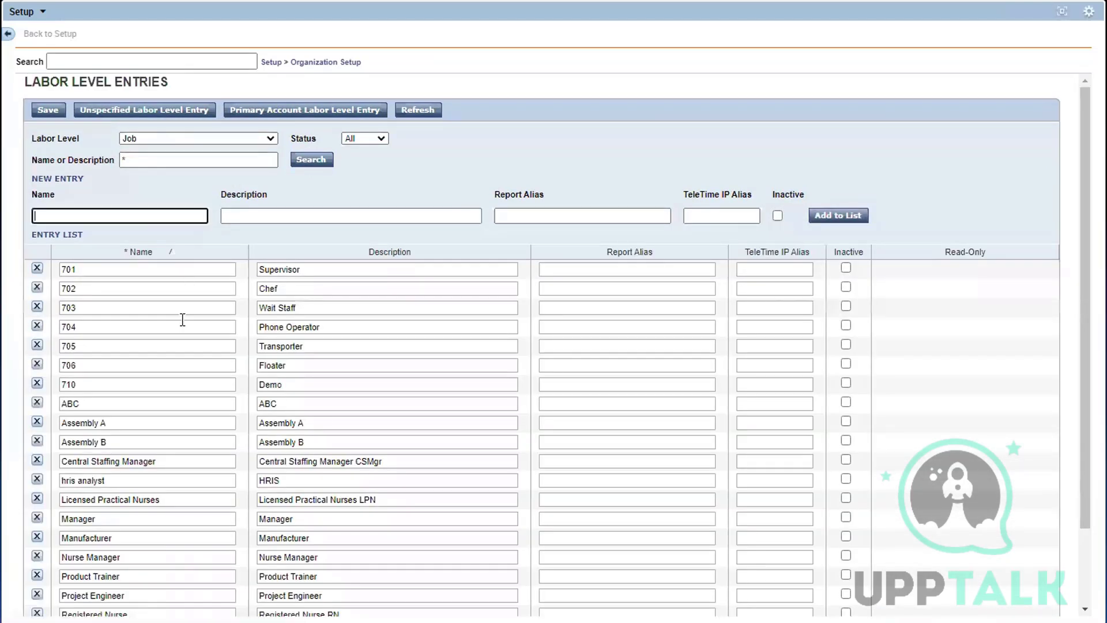
pyautogui.scroll(-3, 182, 320)
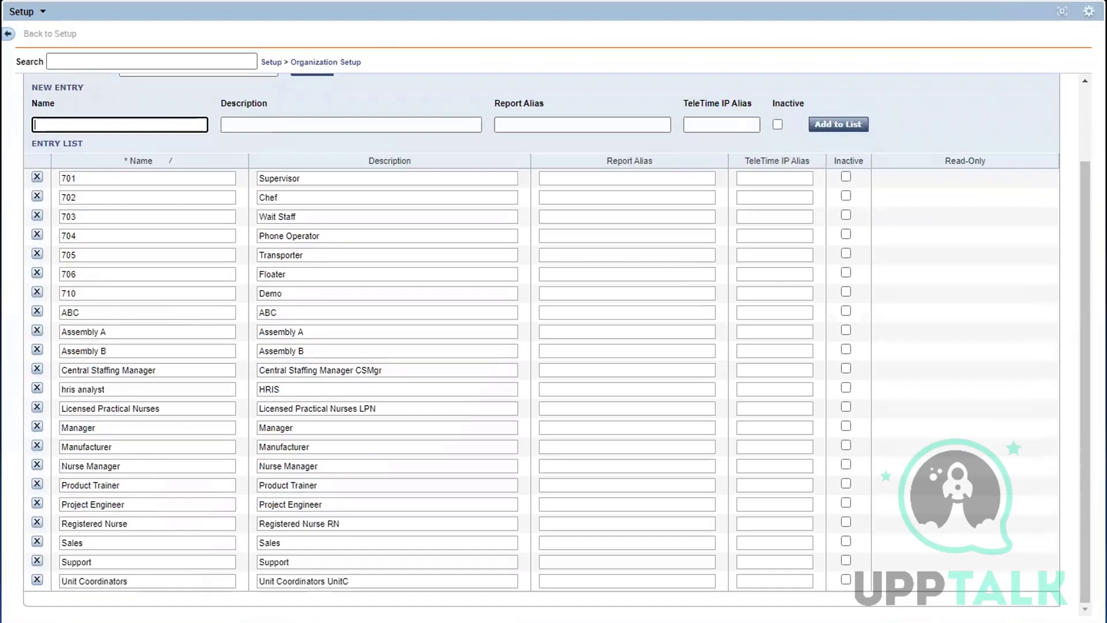
pyautogui.hotkey('alt', 'Tab')
pyautogui.hotkey('alt', 'Tab')
pyautogui.scroll(2, 346, 450)
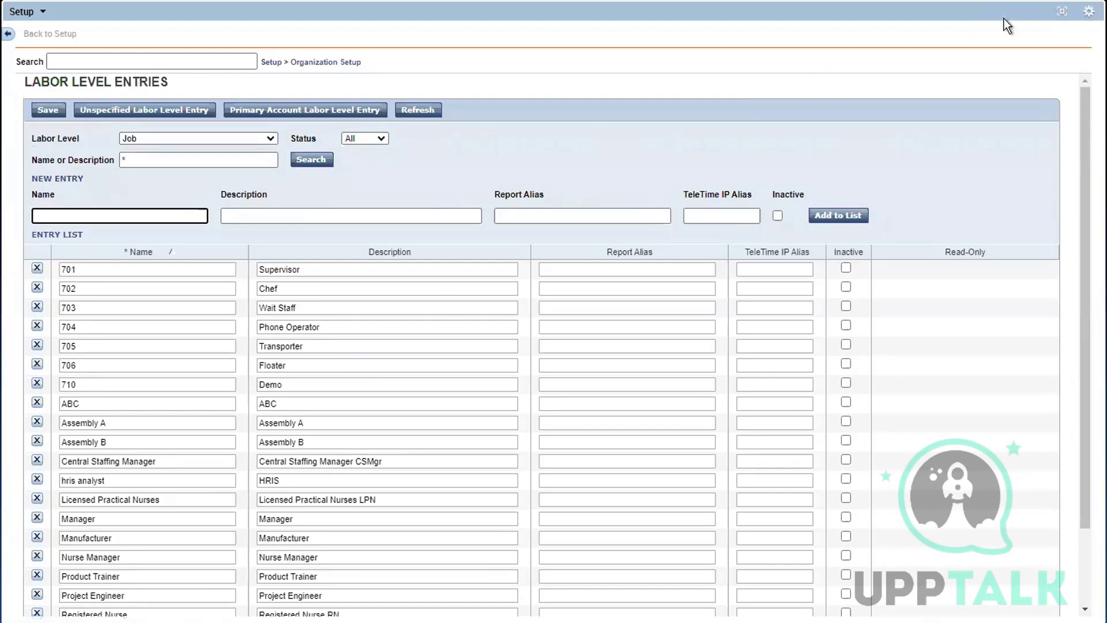
pyautogui.click(1064, 14)
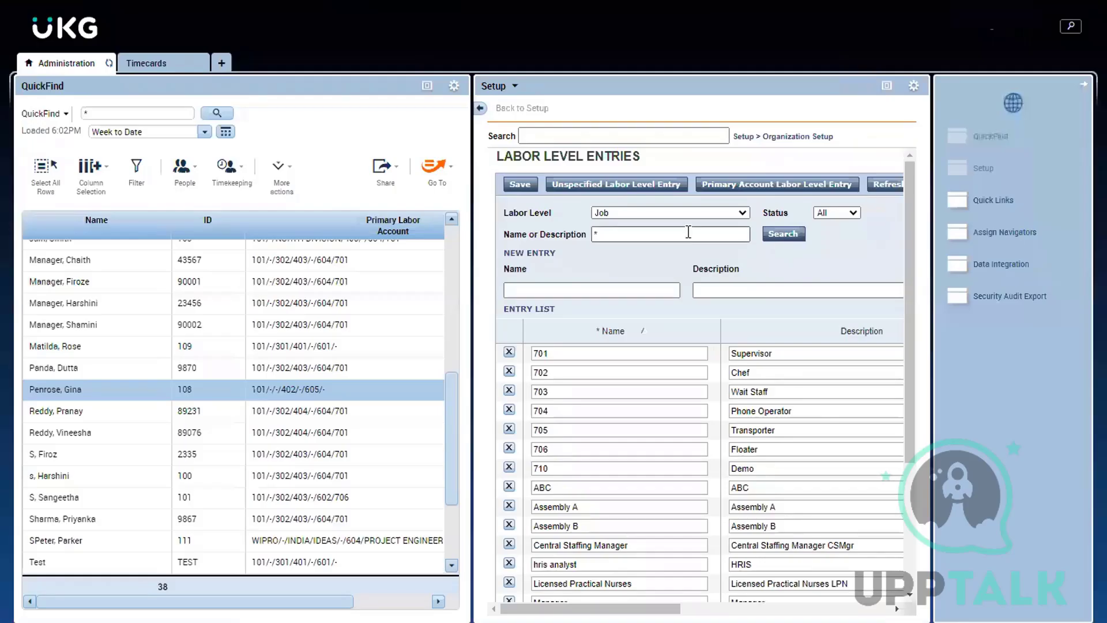
# Step: Choose Add from the QuickFind People menu to start a blank People Editor record
pyautogui.click(188, 174)
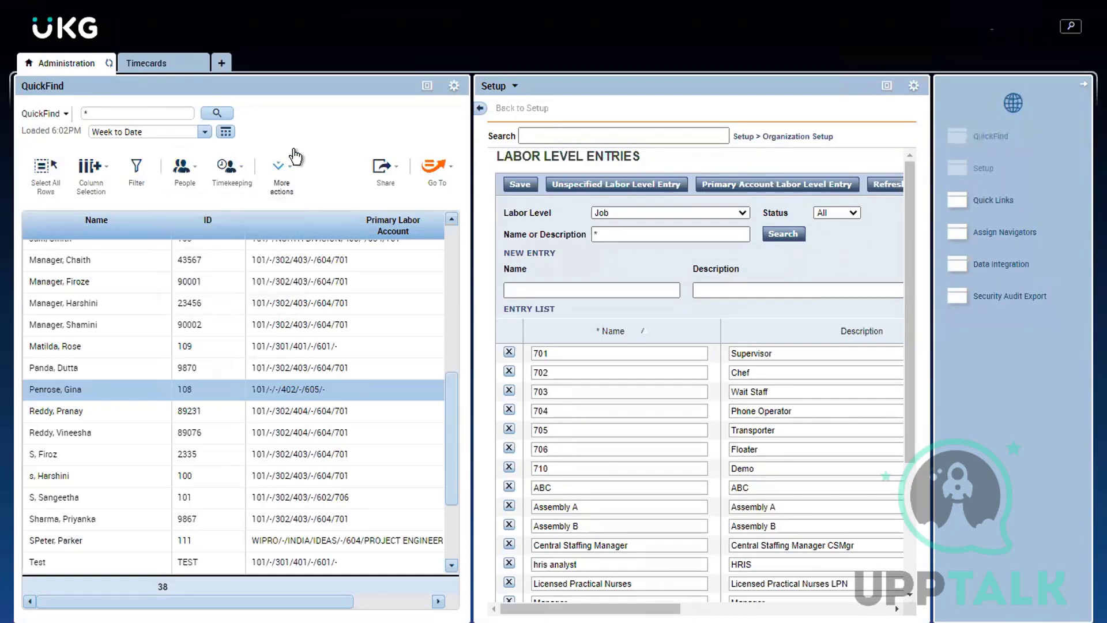
pyautogui.scroll(-1, 206, 244)
pyautogui.scroll(-1, 206, 244)
pyautogui.scroll(3, 190, 283)
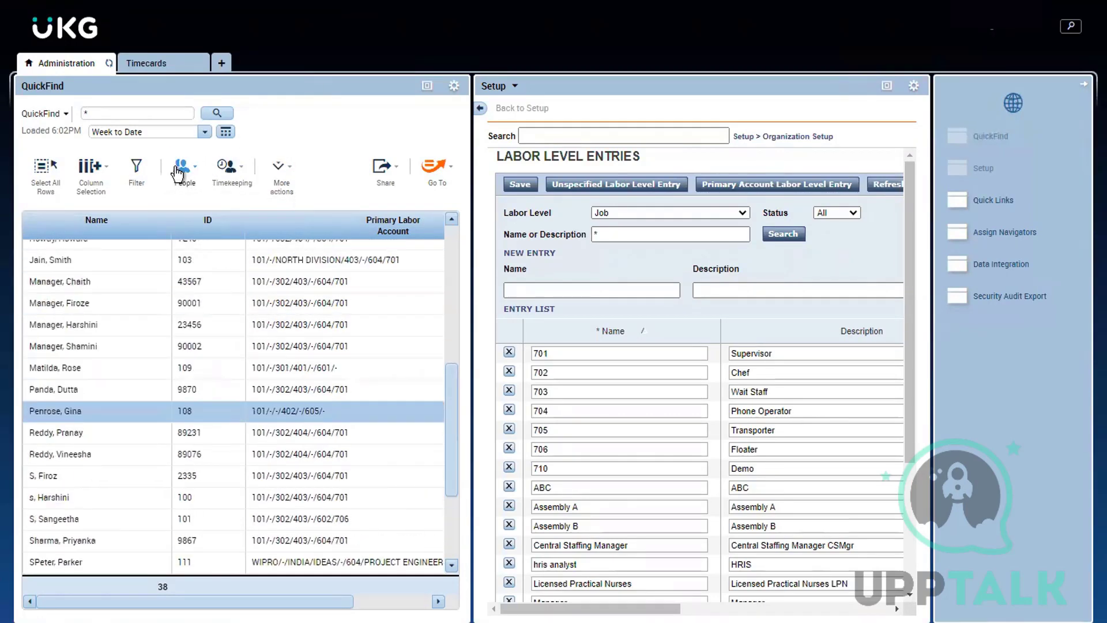
pyautogui.click(185, 172)
pyautogui.click(183, 209)
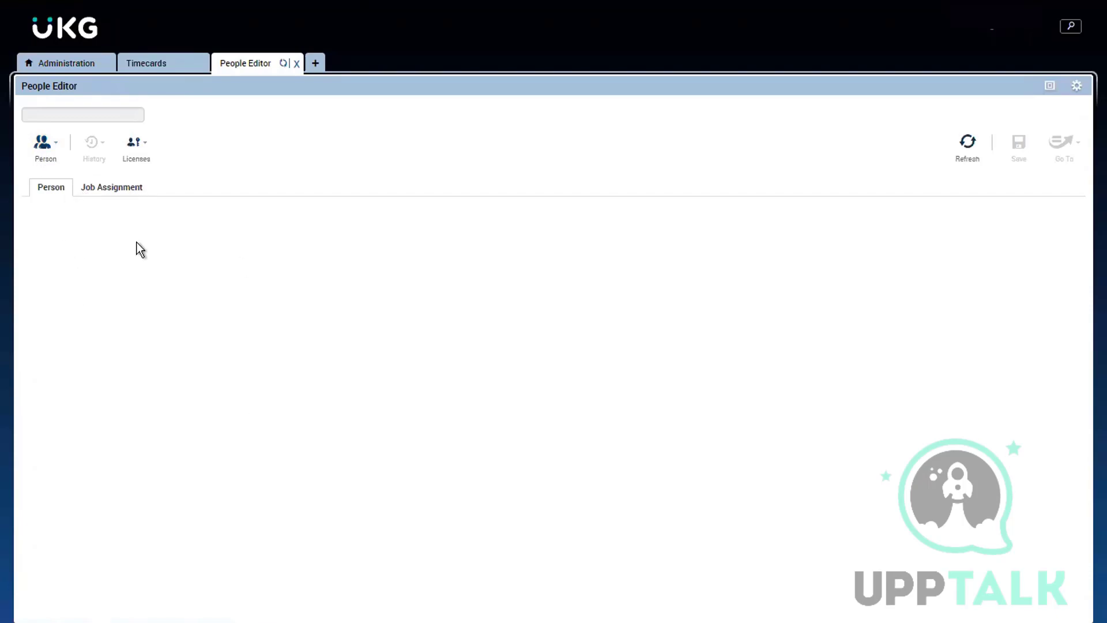
# Step: Tick Workforce Timekeeper under Suite Product Licenses in the person's Licenses, then close
pyautogui.click(131, 144)
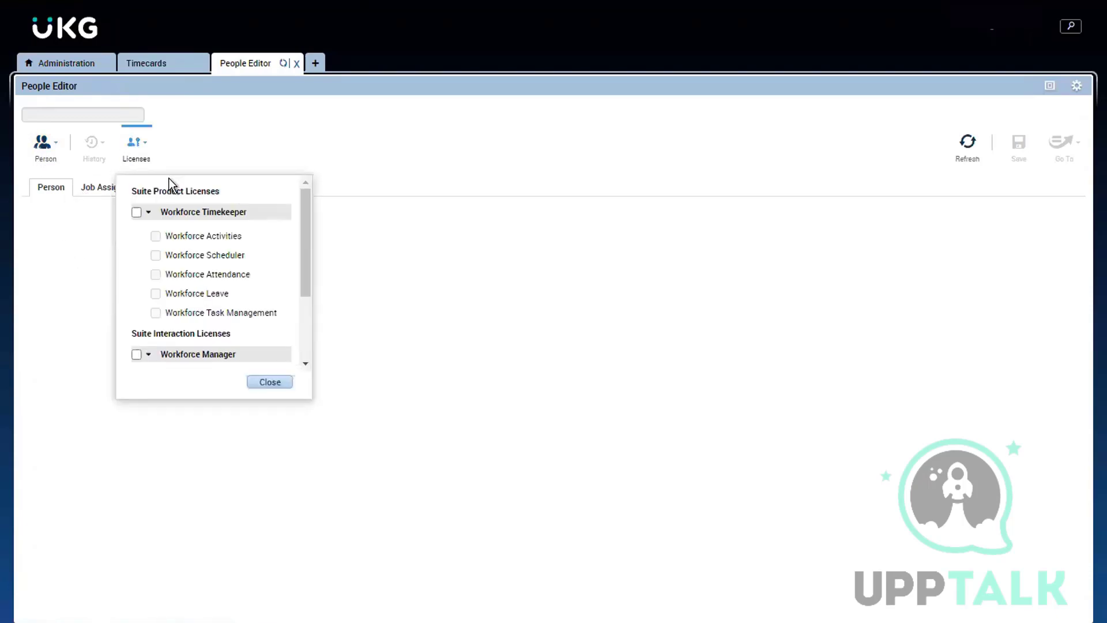
pyautogui.scroll(-2, 187, 277)
pyautogui.scroll(3, 188, 277)
pyautogui.scroll(-3, 163, 298)
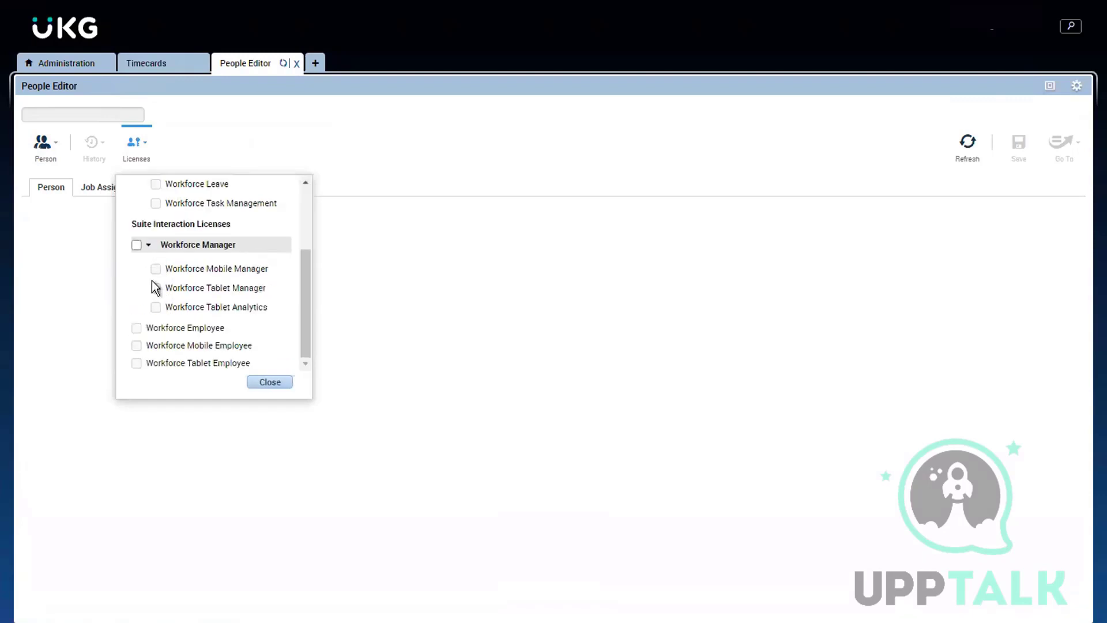
pyautogui.scroll(3, 196, 352)
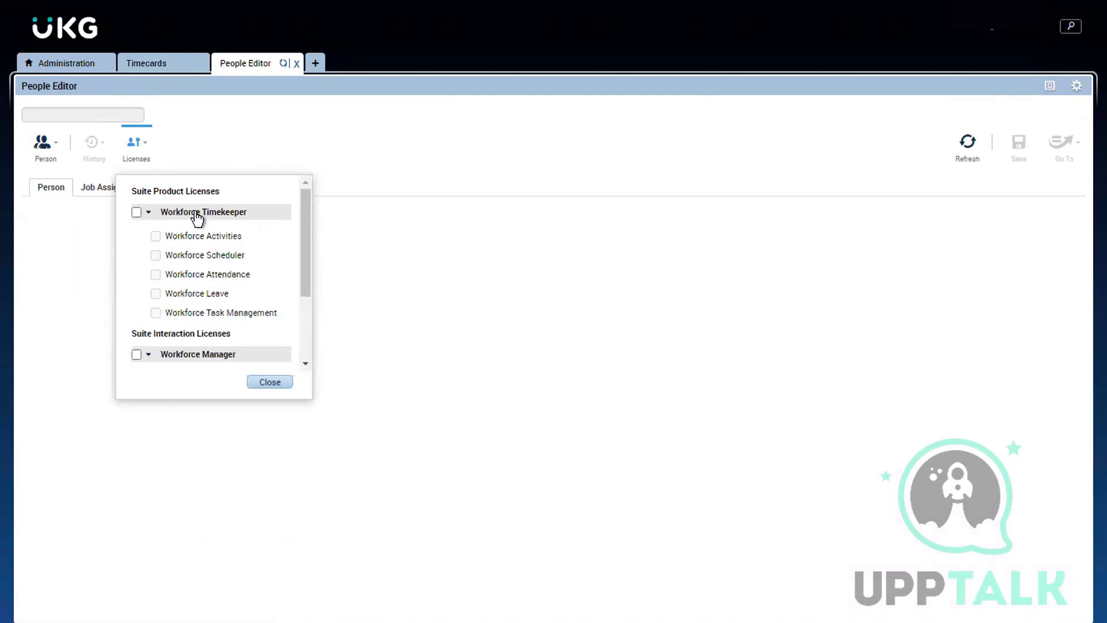
pyautogui.click(136, 213)
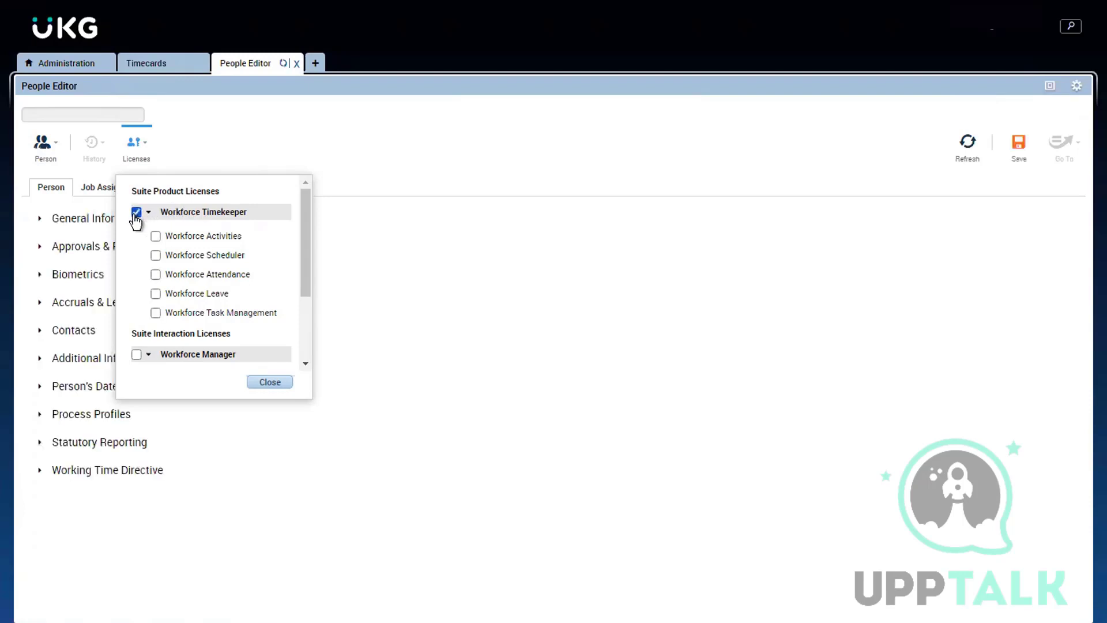
pyautogui.click(269, 383)
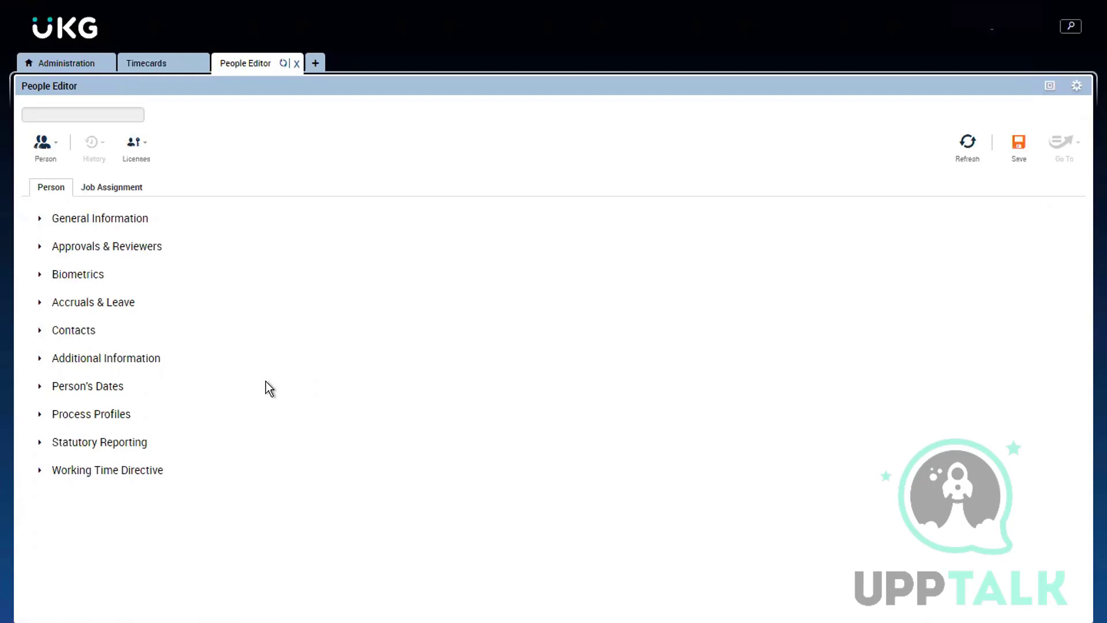
# Step: Confirm Workforce Timekeeper is ticked in the Licenses list, then expand Accruals & Leave
pyautogui.click(139, 147)
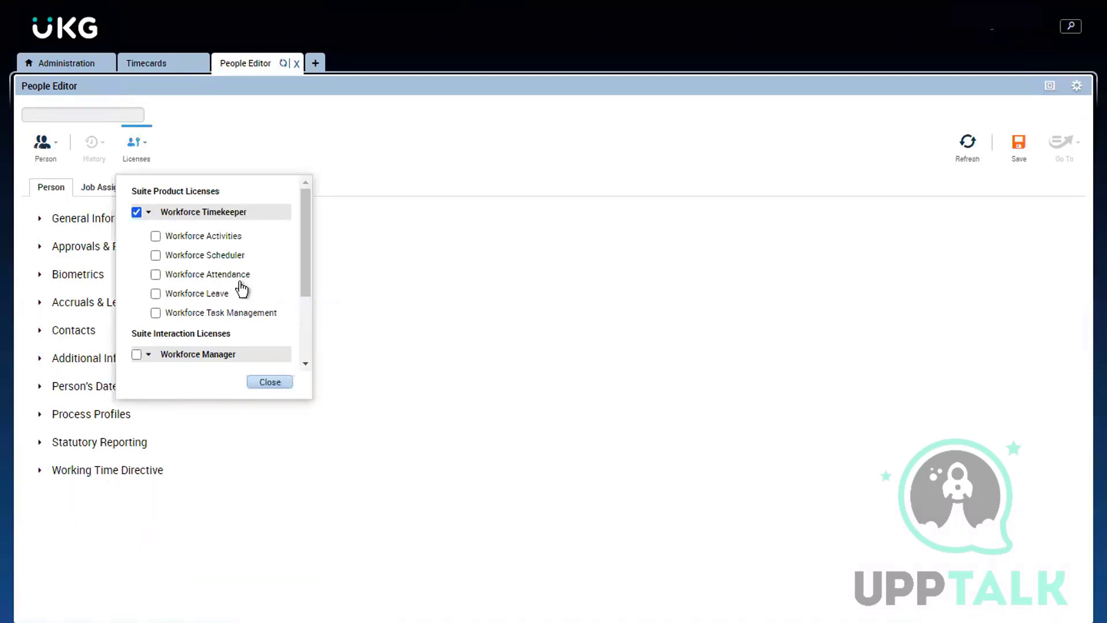
pyautogui.scroll(-1, 242, 288)
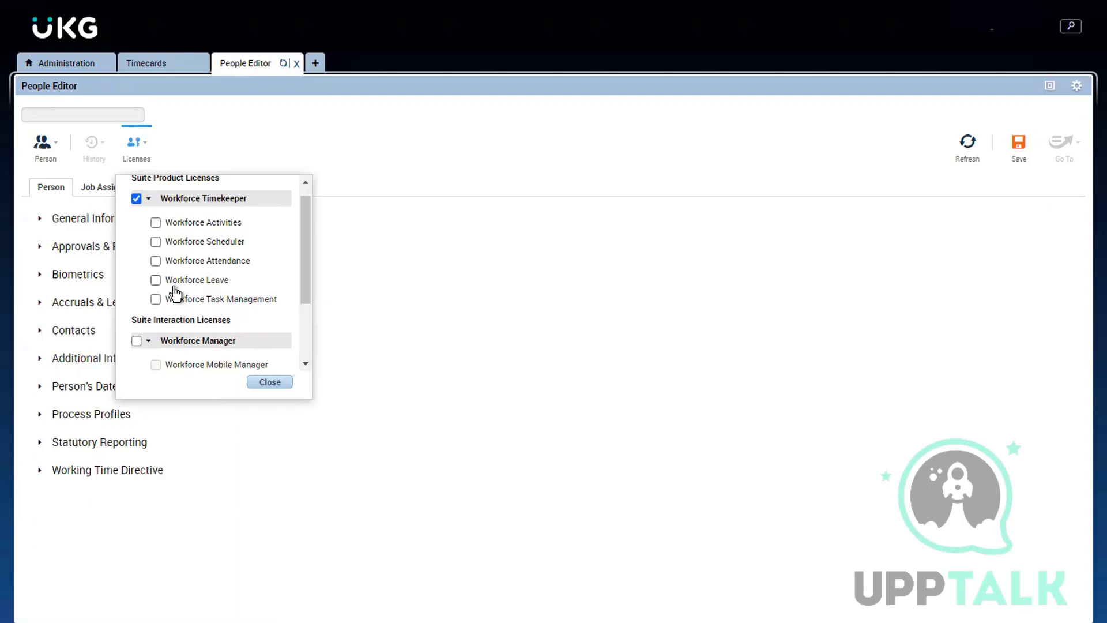
pyautogui.click(259, 382)
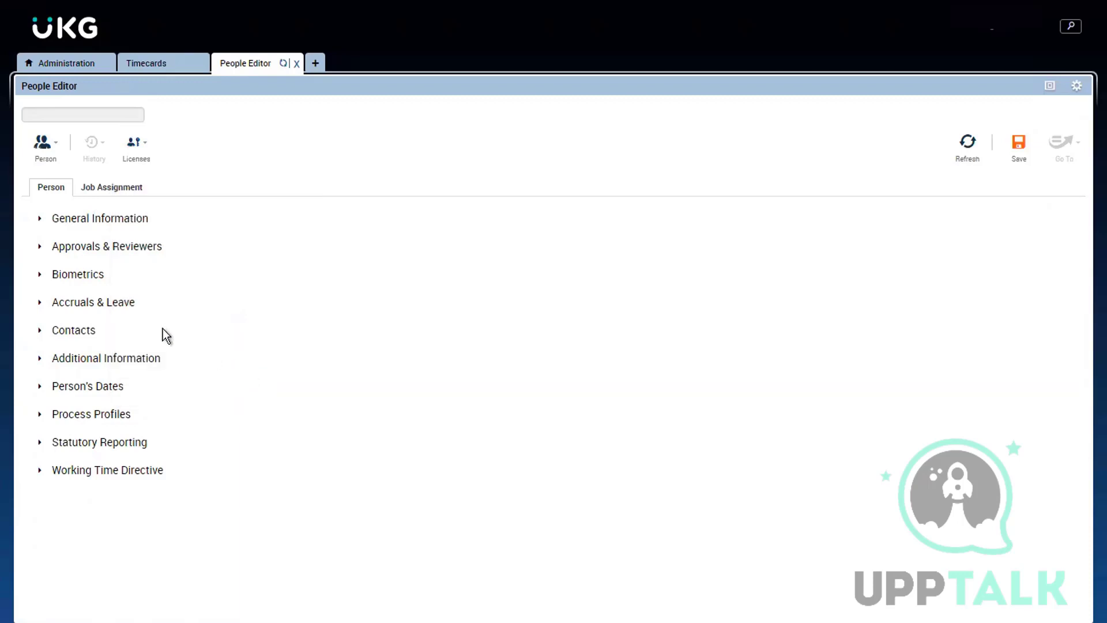
pyautogui.click(123, 302)
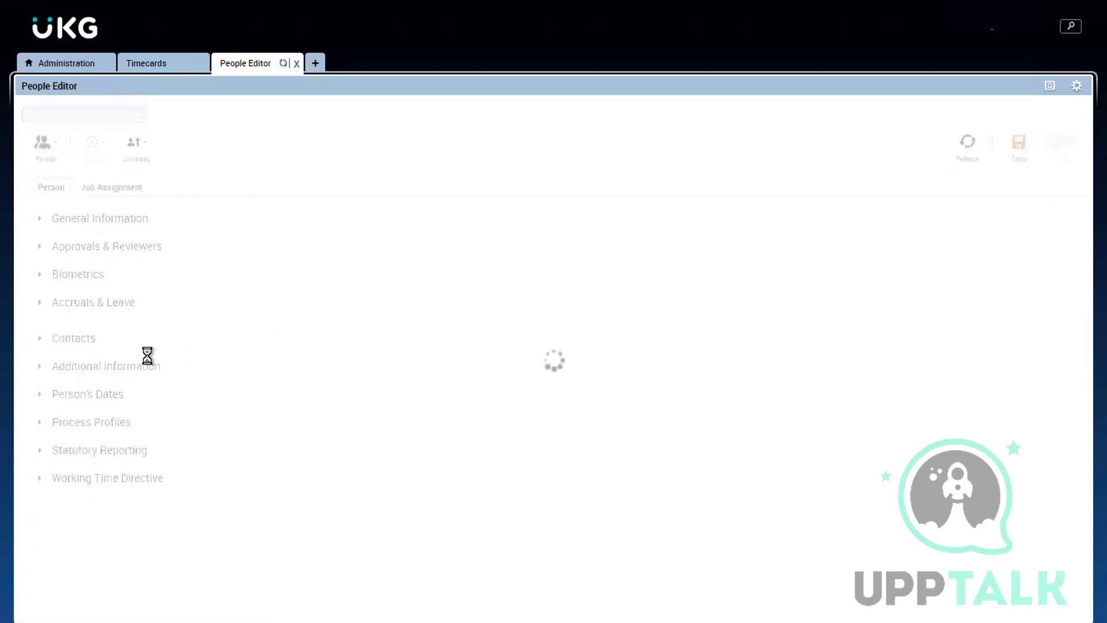
# Step: Show the new person's Job Assignment details with the Primary Account section expanded
pyautogui.click(134, 188)
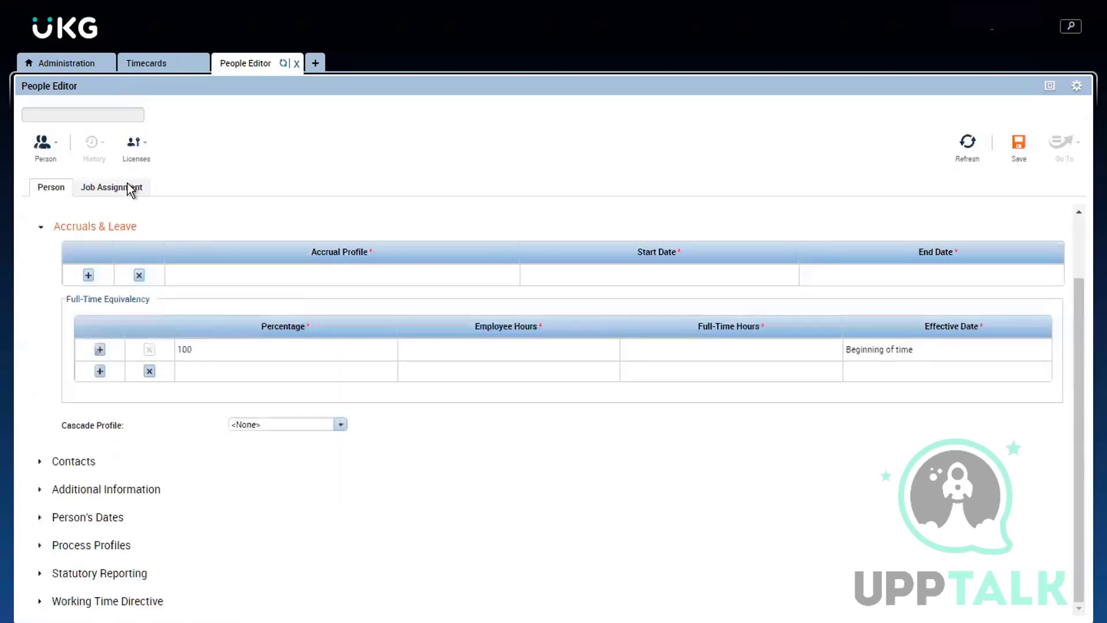
pyautogui.click(76, 245)
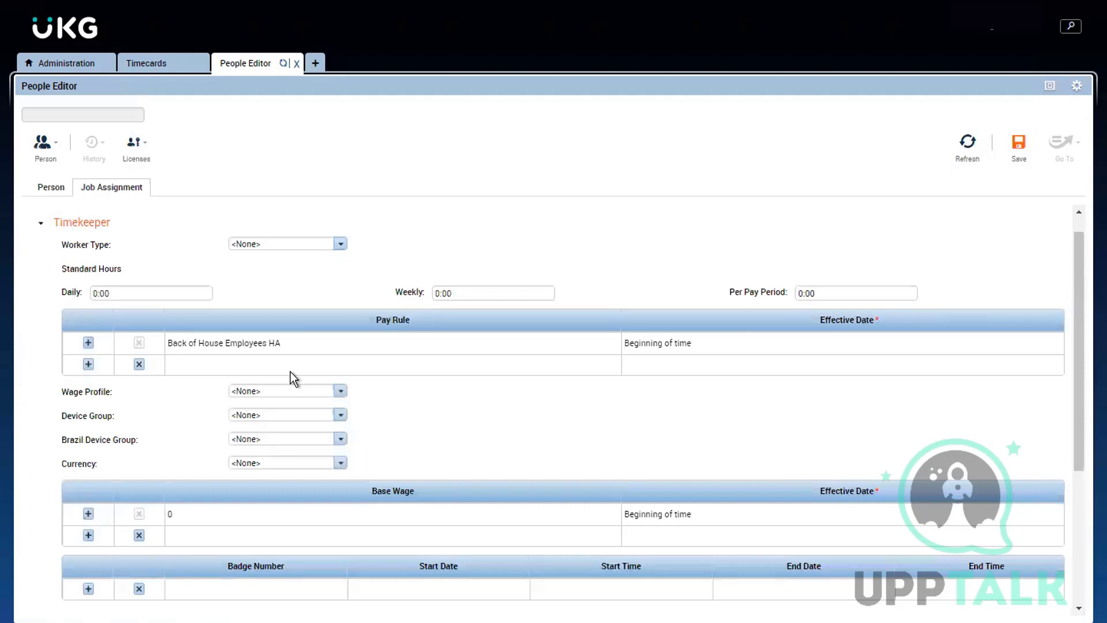
pyautogui.scroll(2, 438, 386)
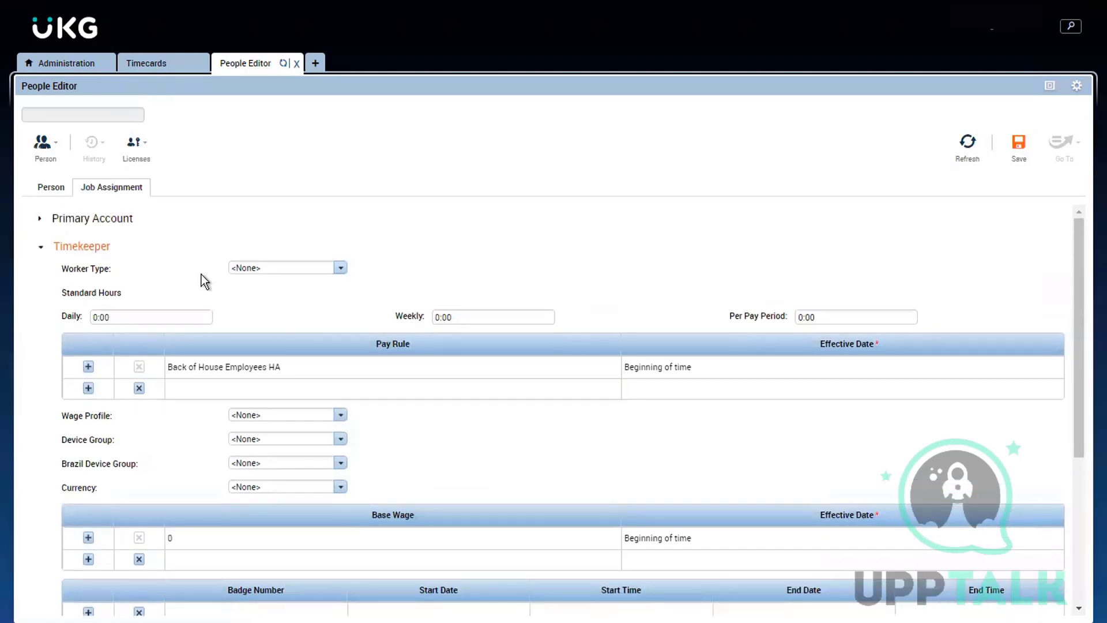
pyautogui.click(103, 221)
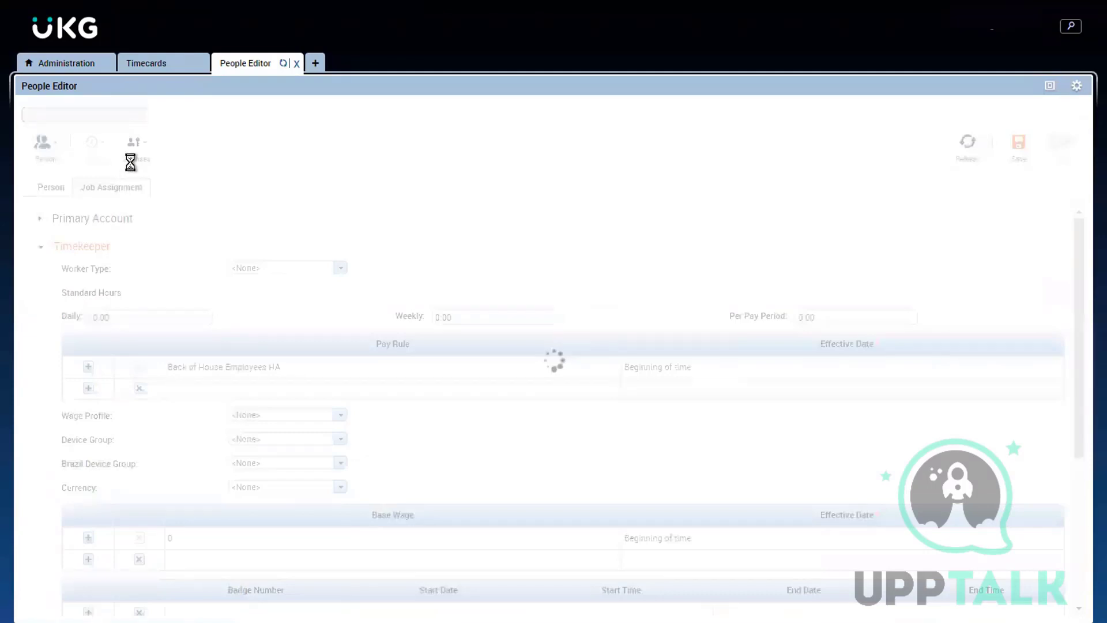
# Step: Keep Workforce Timekeeper ticked and add the Workforce Employee licence in the Licenses list
pyautogui.click(136, 151)
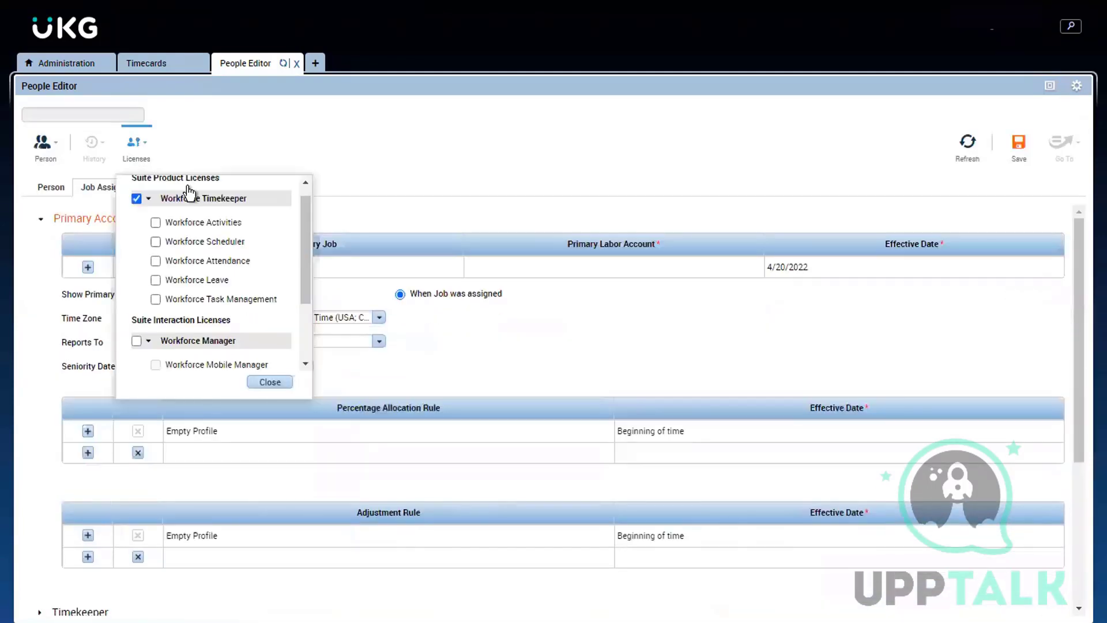
pyautogui.scroll(-1, 190, 192)
pyautogui.scroll(2, 185, 191)
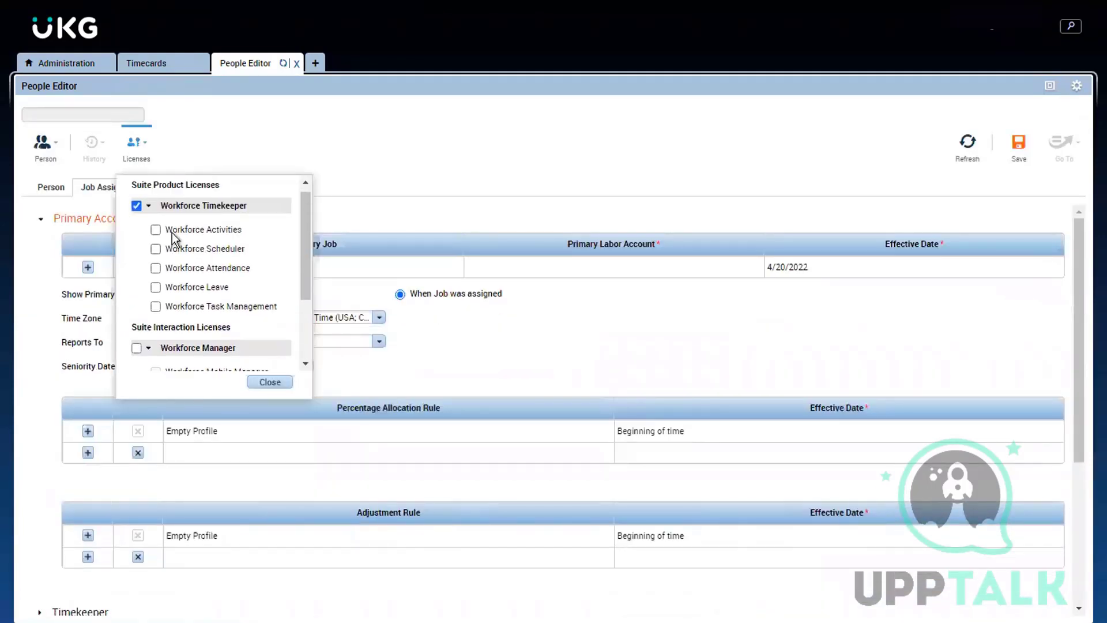
pyautogui.click(136, 207)
pyautogui.click(137, 206)
pyautogui.scroll(-4, 180, 284)
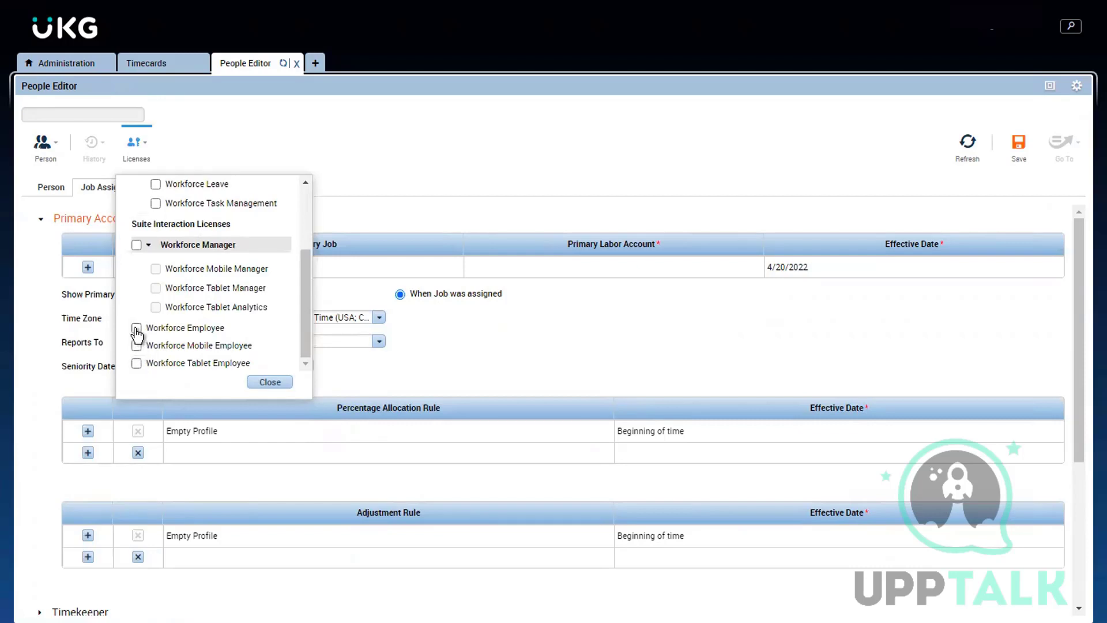
pyautogui.click(136, 329)
pyautogui.scroll(3, 137, 252)
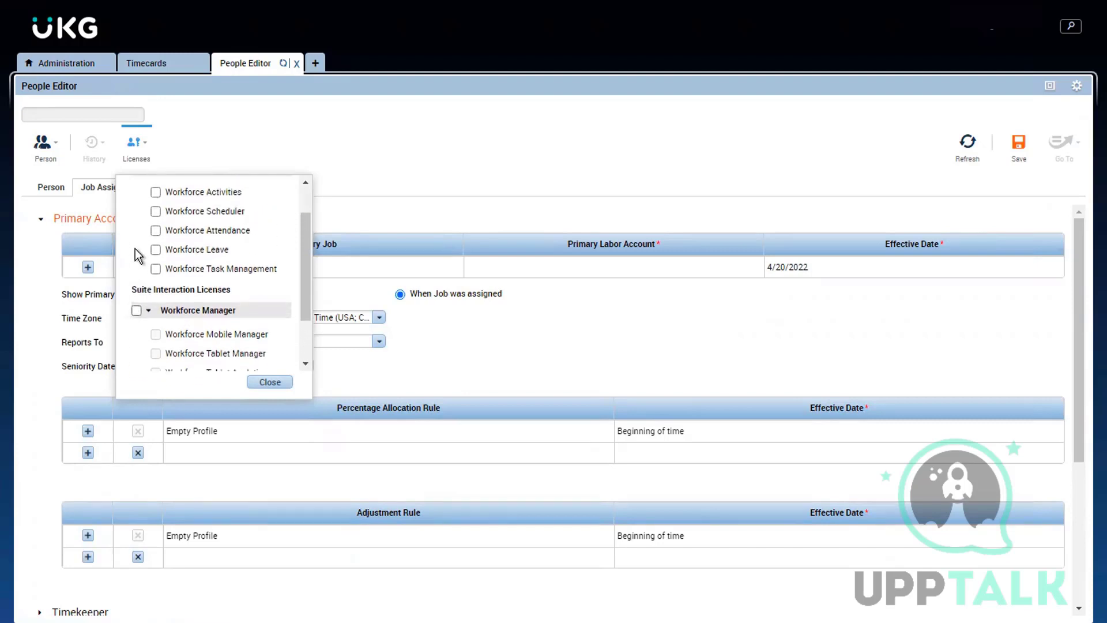
pyautogui.click(268, 382)
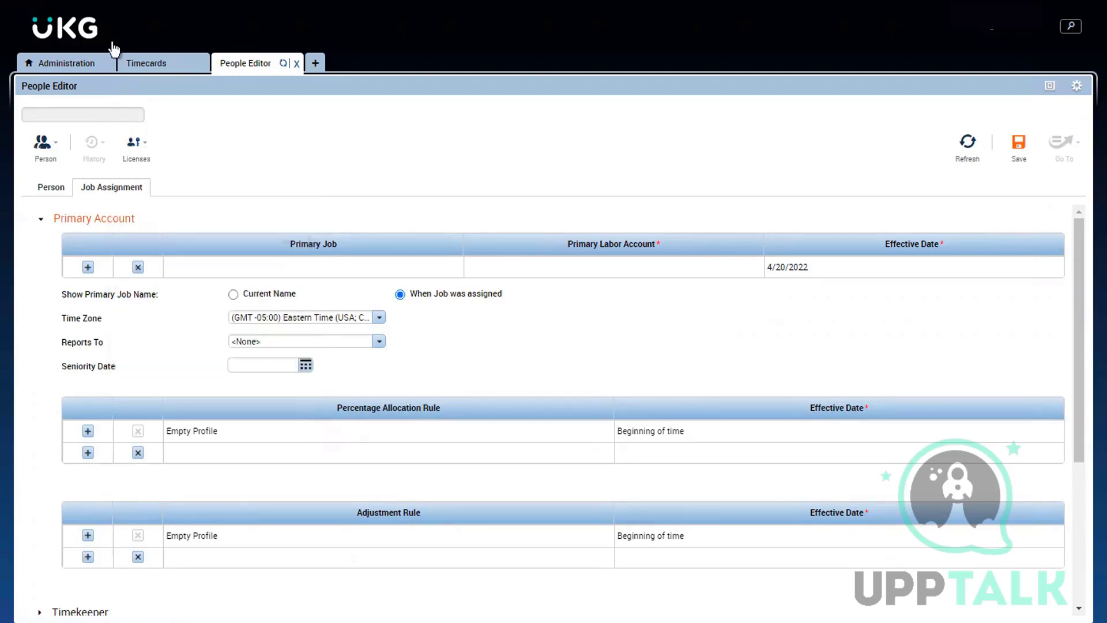
# Step: In Administration QuickFind, select an employee near the bottom and choose People > Edit
pyautogui.click(79, 61)
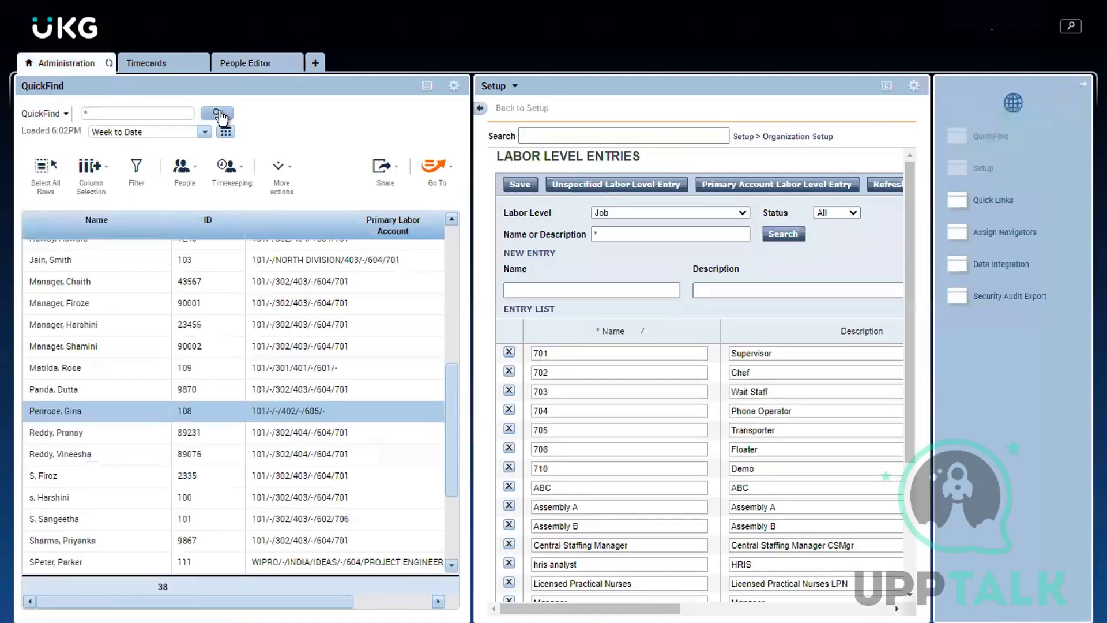
pyautogui.scroll(-8, 275, 402)
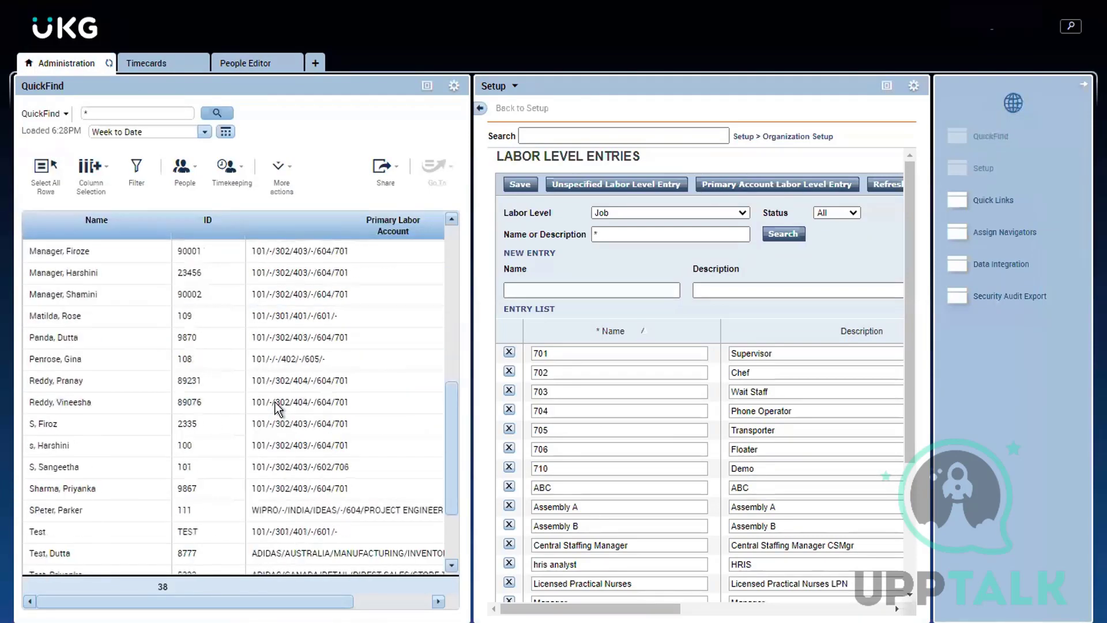
pyautogui.click(144, 517)
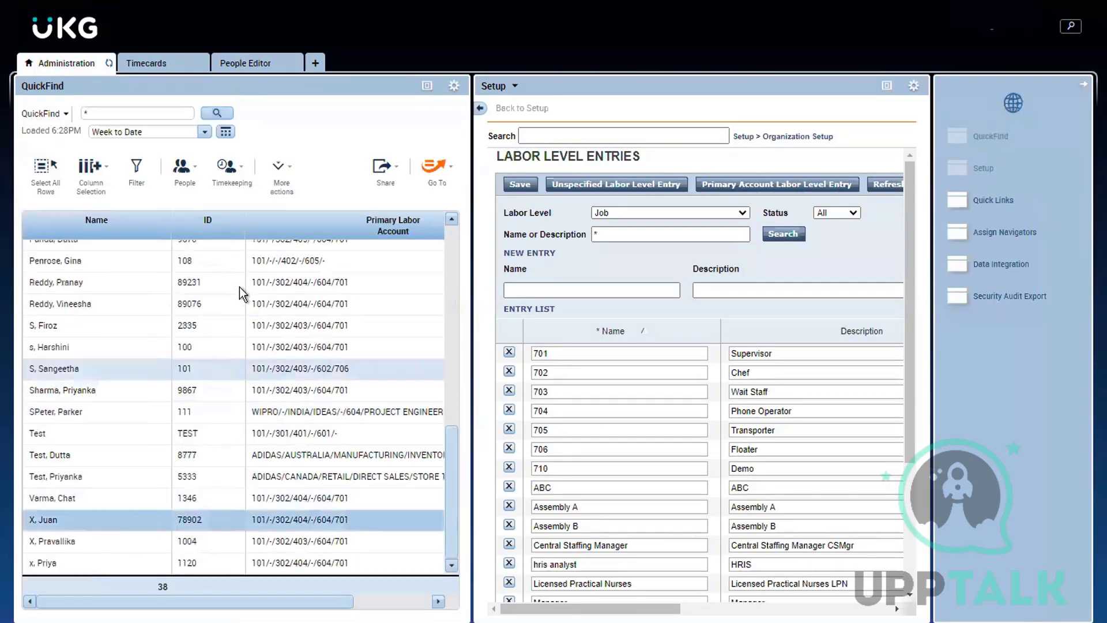
pyautogui.click(183, 170)
pyautogui.click(192, 239)
# Step: Discard the unsaved new person, replace the employee's last name, and save the record
pyautogui.click(676, 358)
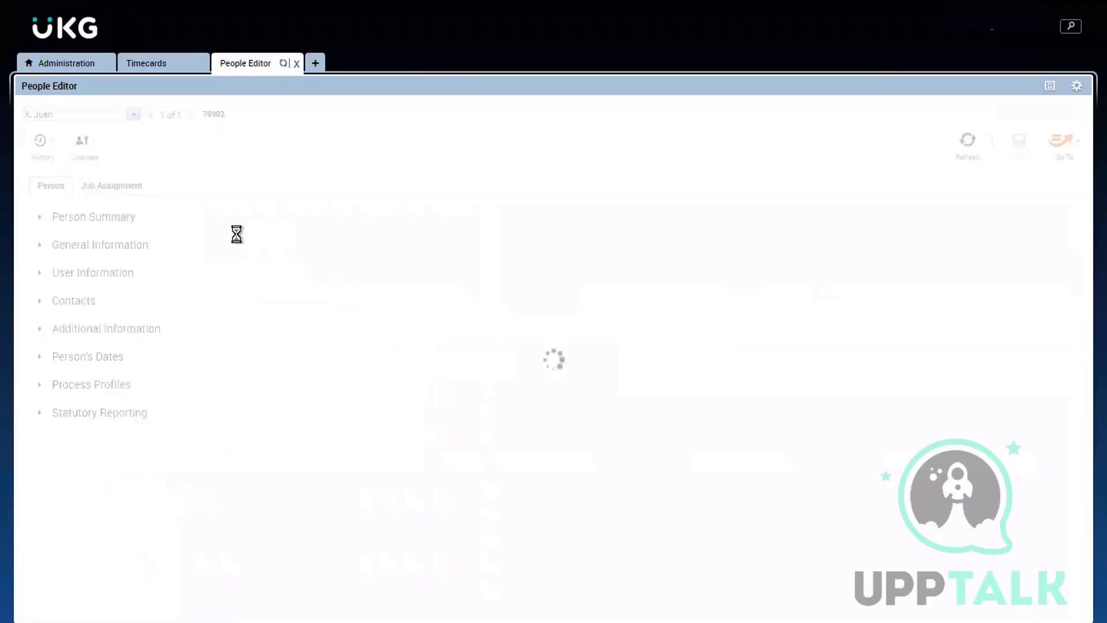
pyautogui.click(96, 501)
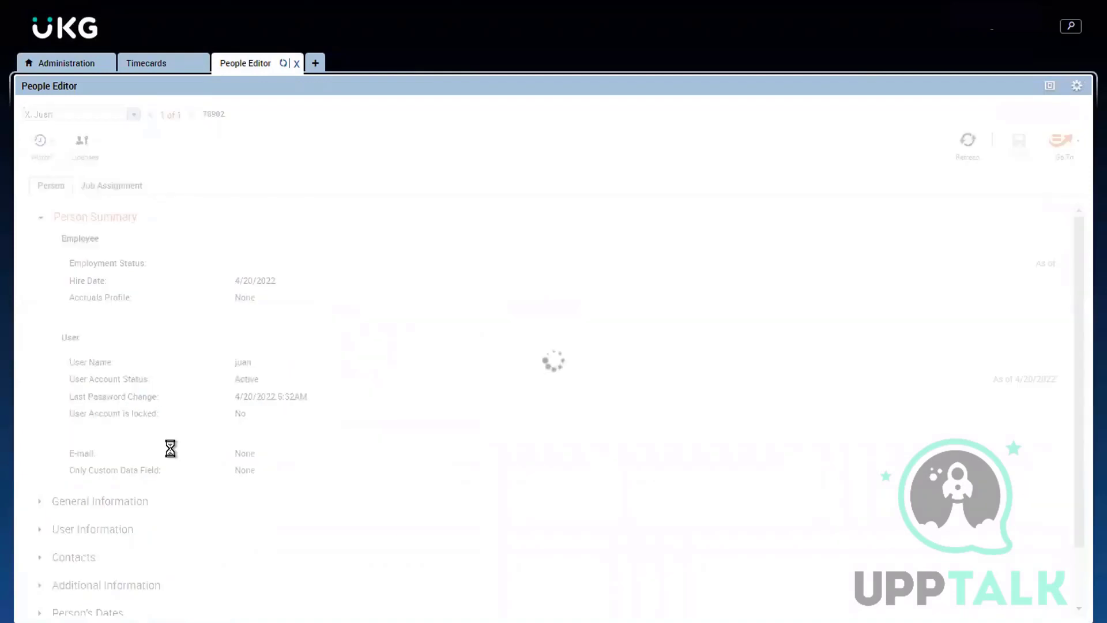
pyautogui.click(220, 272)
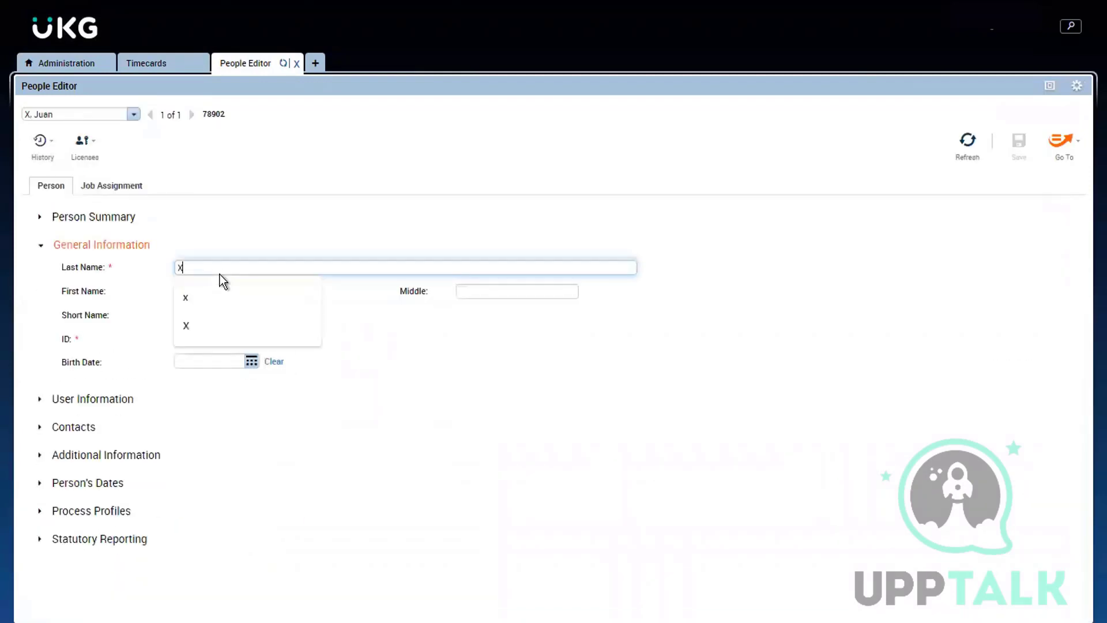
pyautogui.press('BackSpace')
pyautogui.write('Lopez')
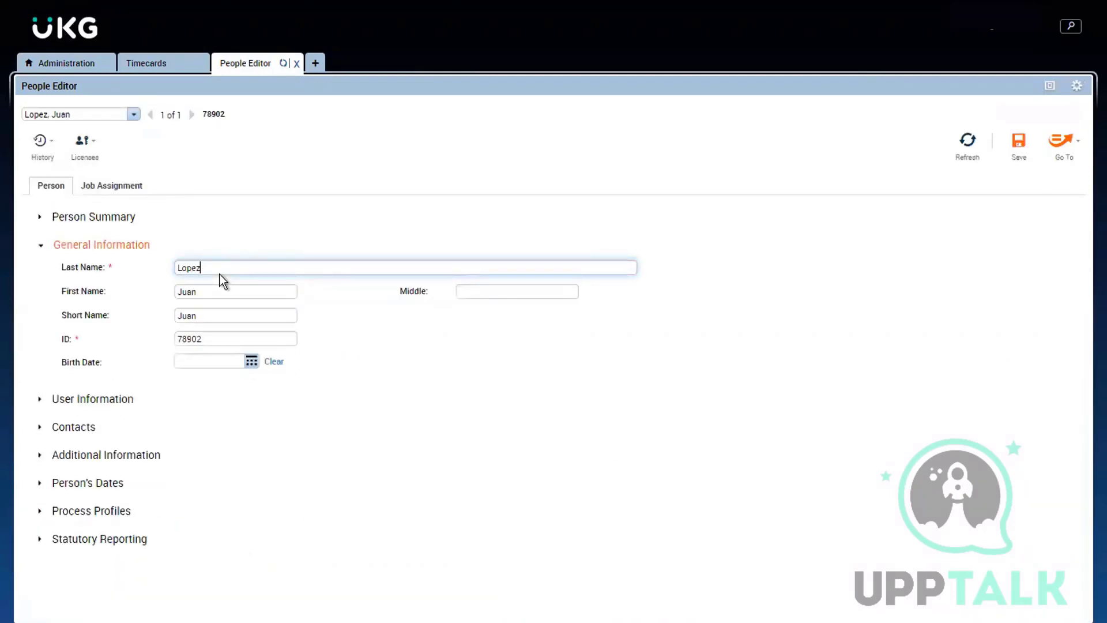
pyautogui.click(1019, 143)
# Step: Show the employee's Job Assignment summary and review their assigned licences
pyautogui.click(111, 185)
pyautogui.click(82, 151)
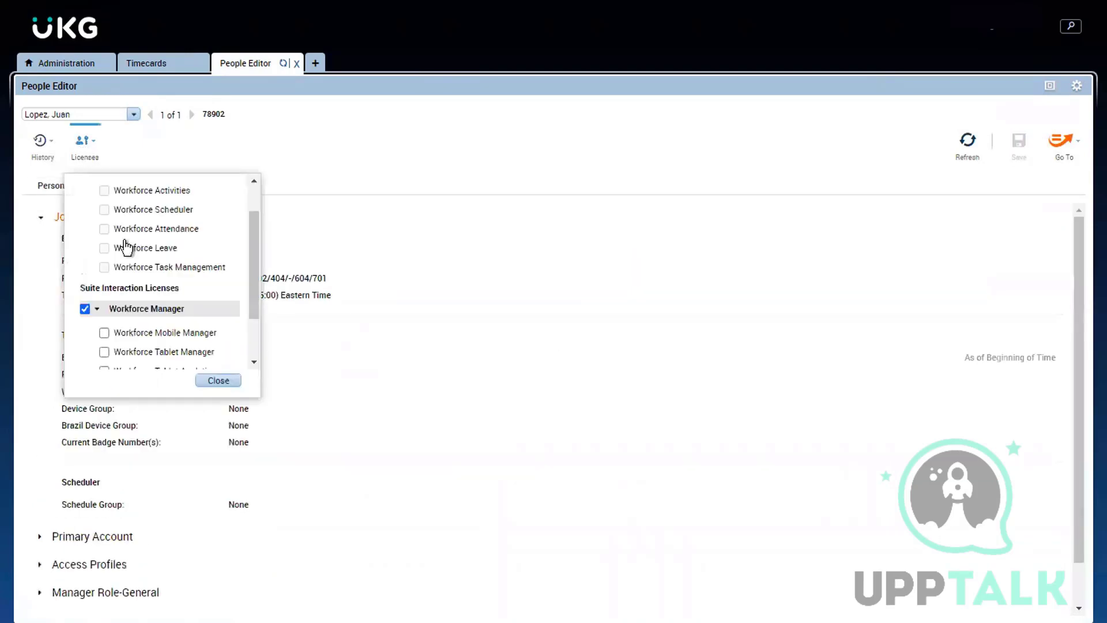
pyautogui.scroll(1, 126, 248)
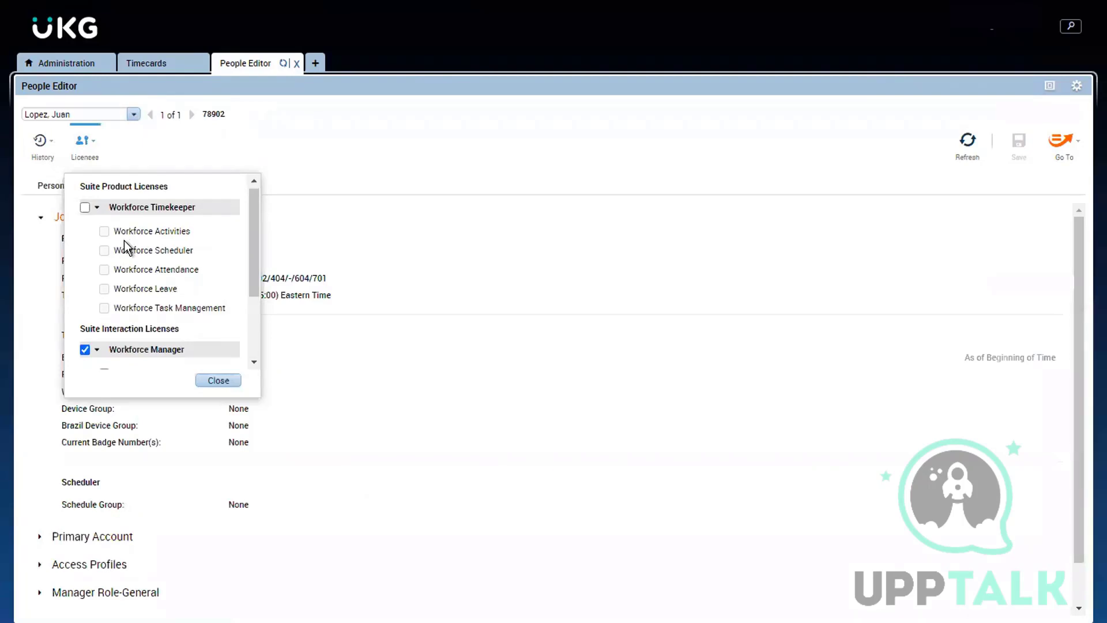
pyautogui.scroll(-2, 125, 242)
pyautogui.scroll(2, 120, 341)
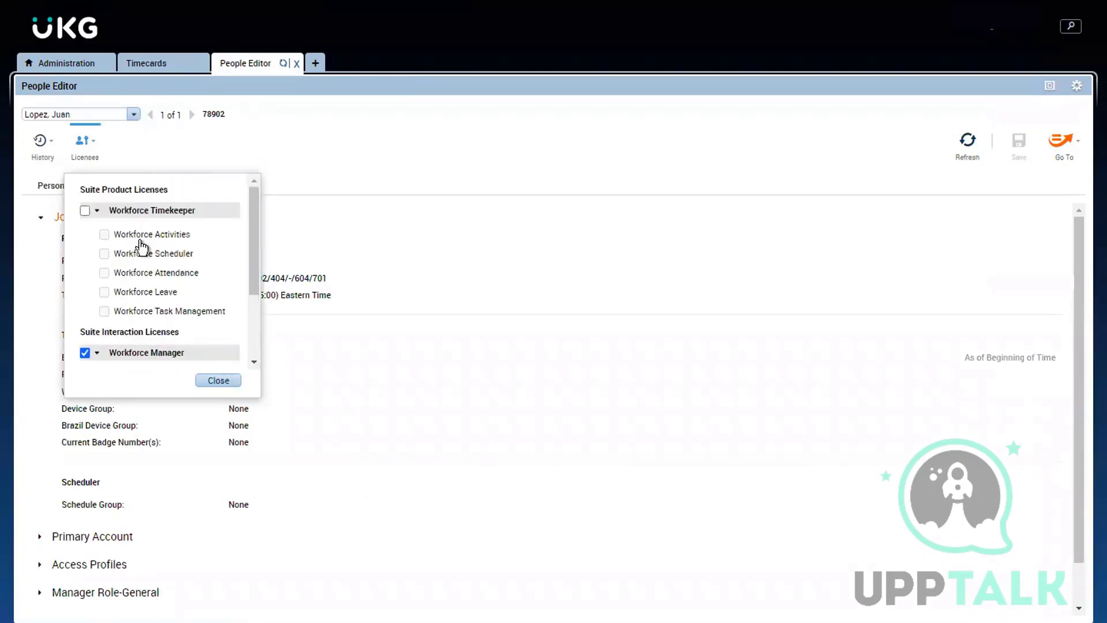
pyautogui.scroll(-2, 141, 247)
pyautogui.click(218, 376)
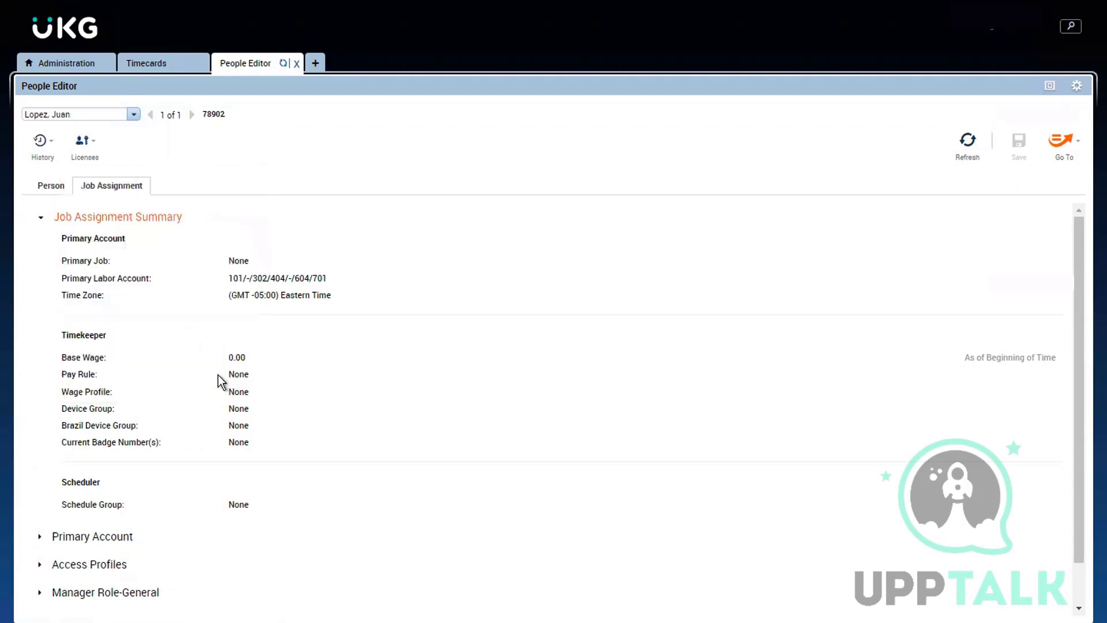
# Step: Recheck the licence list, then collapse the Job Assignment Summary section
pyautogui.scroll(-1, 116, 304)
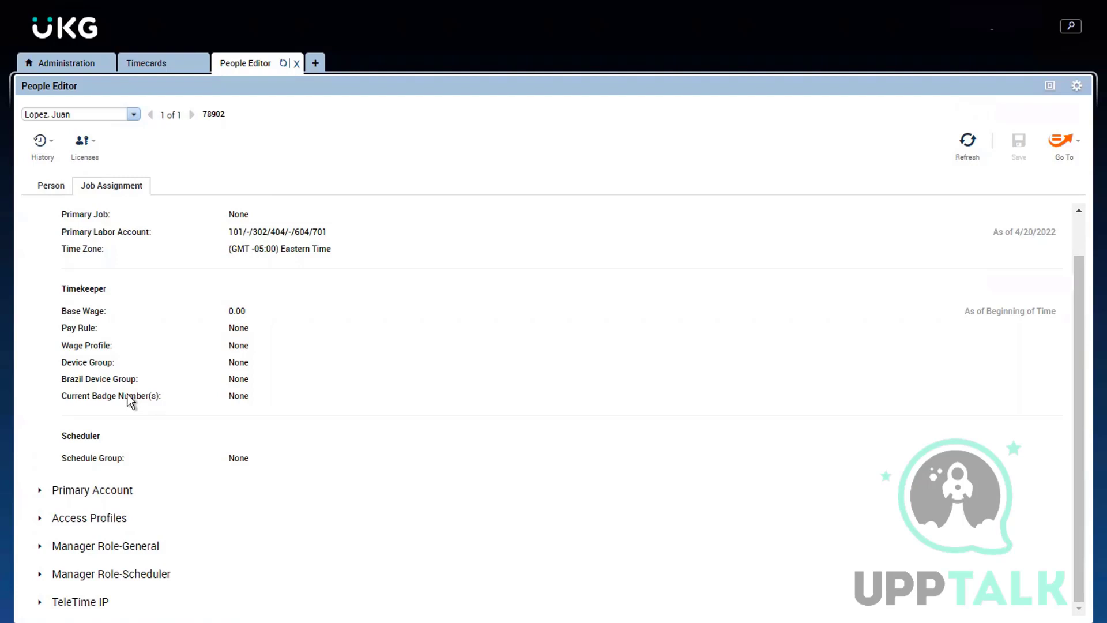
pyautogui.click(85, 144)
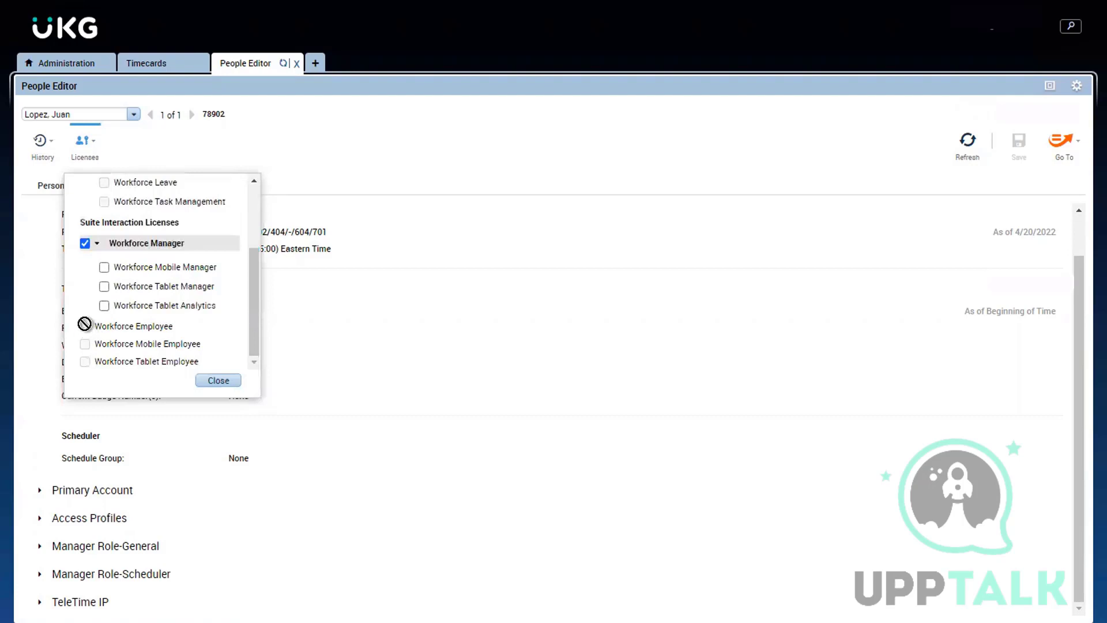
pyautogui.scroll(3, 117, 264)
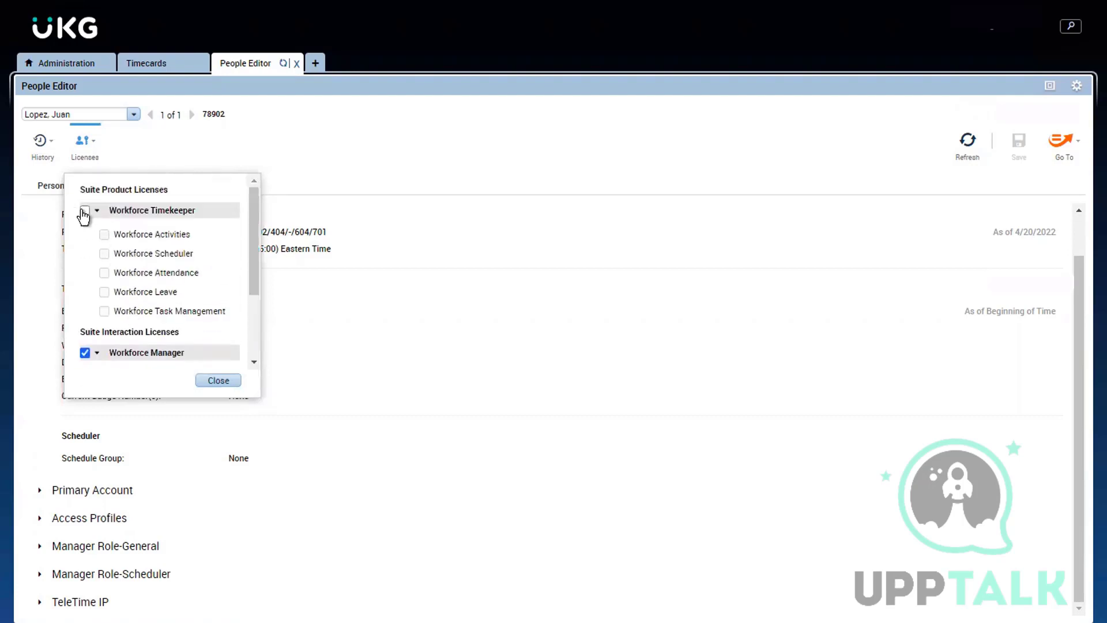
pyautogui.click(222, 380)
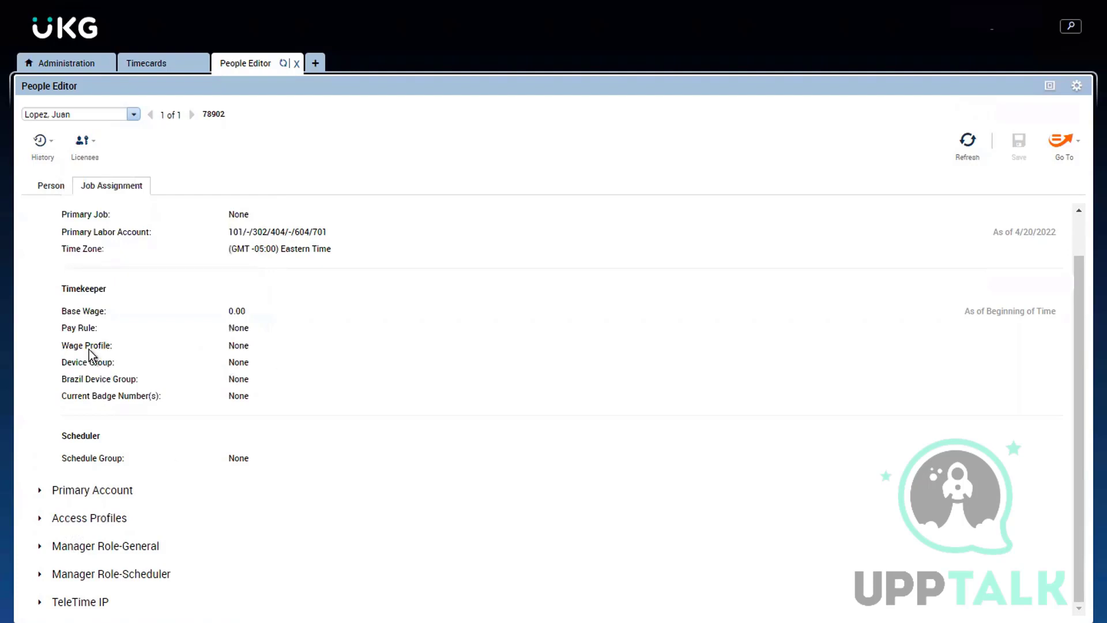
pyautogui.scroll(1, 78, 264)
pyautogui.click(41, 221)
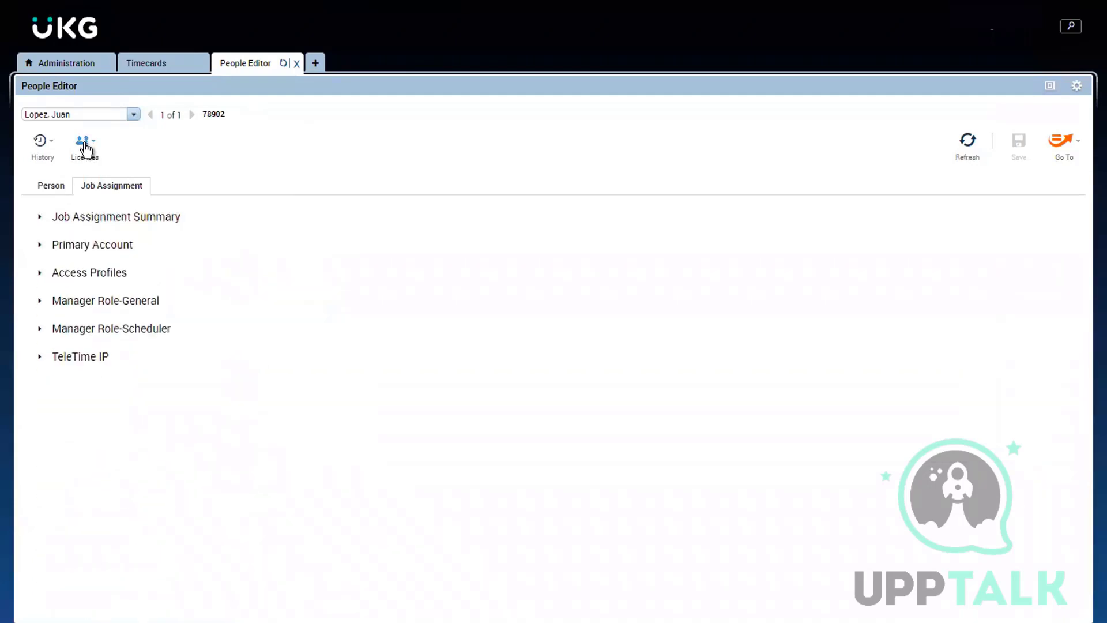
# Step: Expand Access Profiles, Manager Role-General and Manager Role-Scheduler, then return to Administration
pyautogui.click(78, 277)
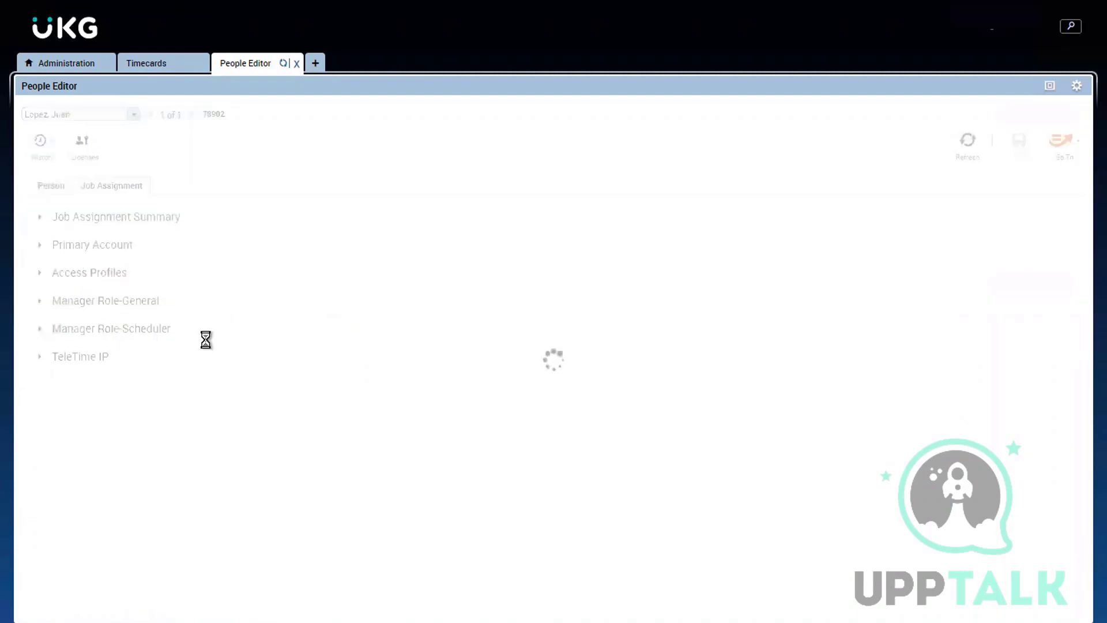
pyautogui.scroll(-1, 206, 340)
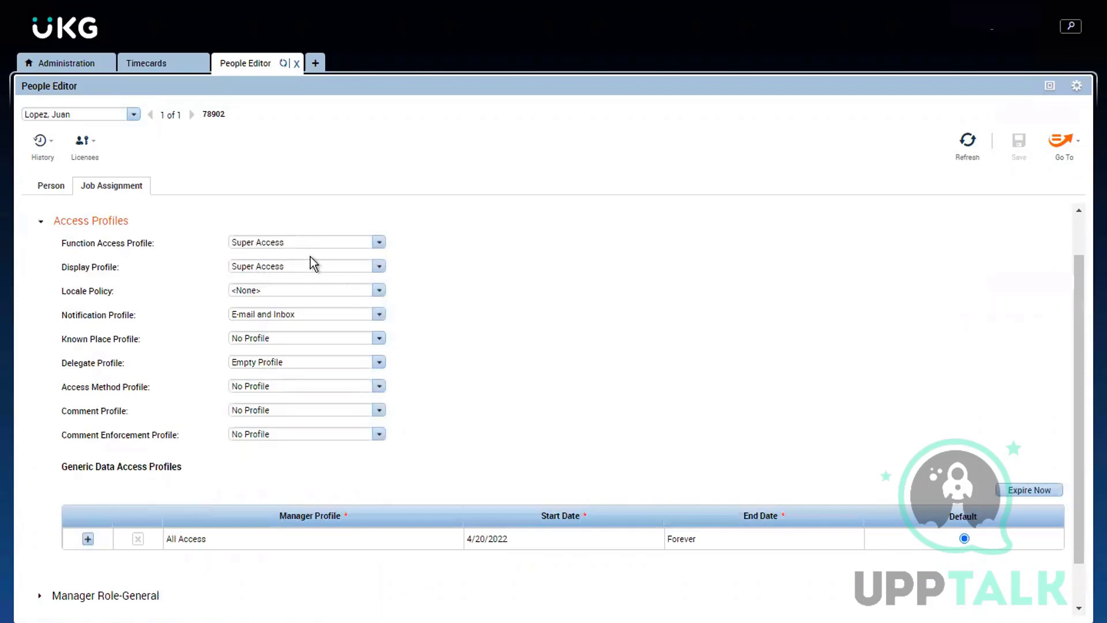
pyautogui.scroll(-2, 310, 257)
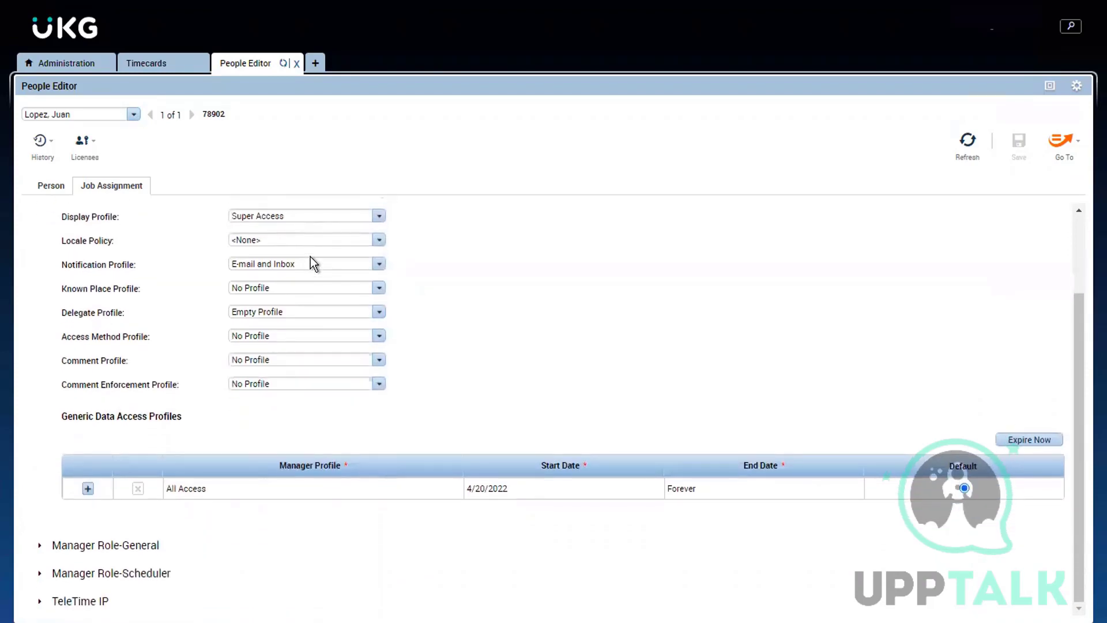
pyautogui.click(111, 543)
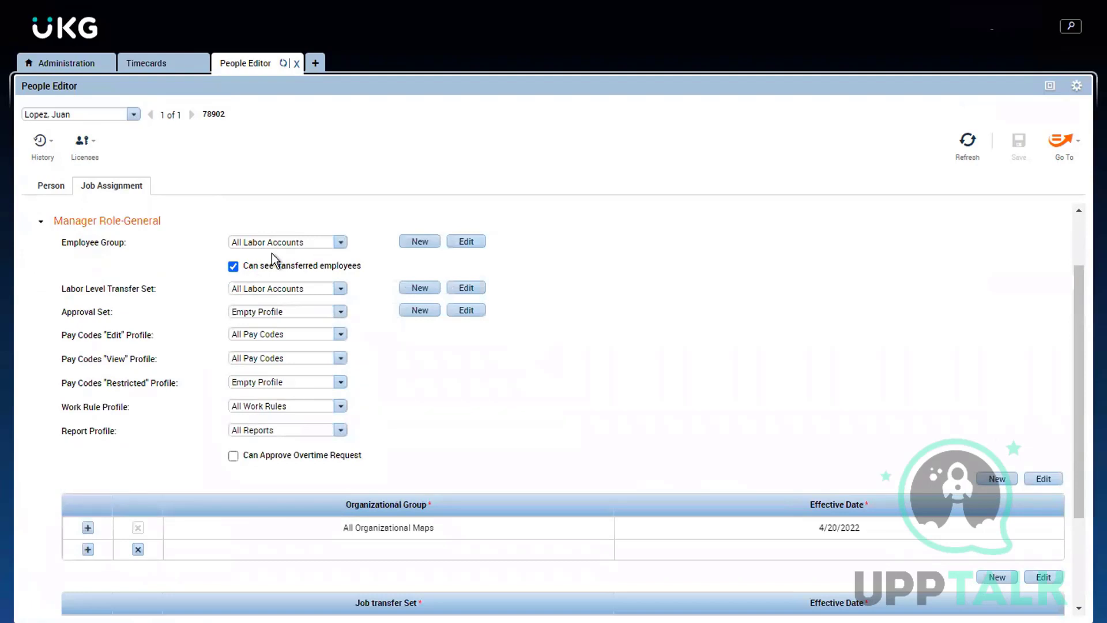
pyautogui.scroll(-5, 271, 369)
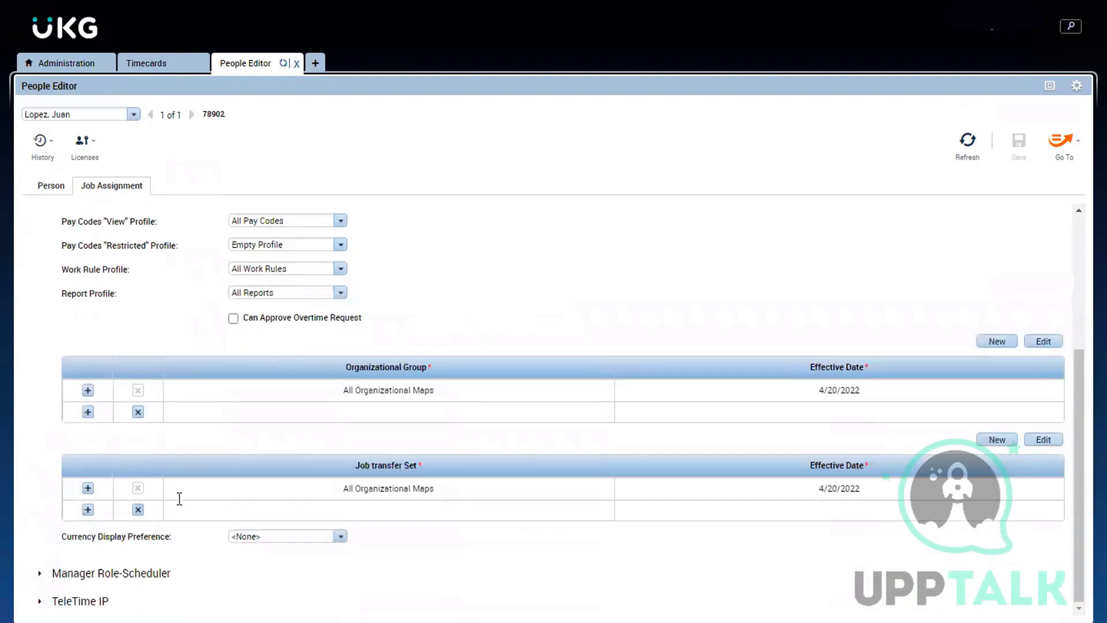
pyautogui.click(127, 574)
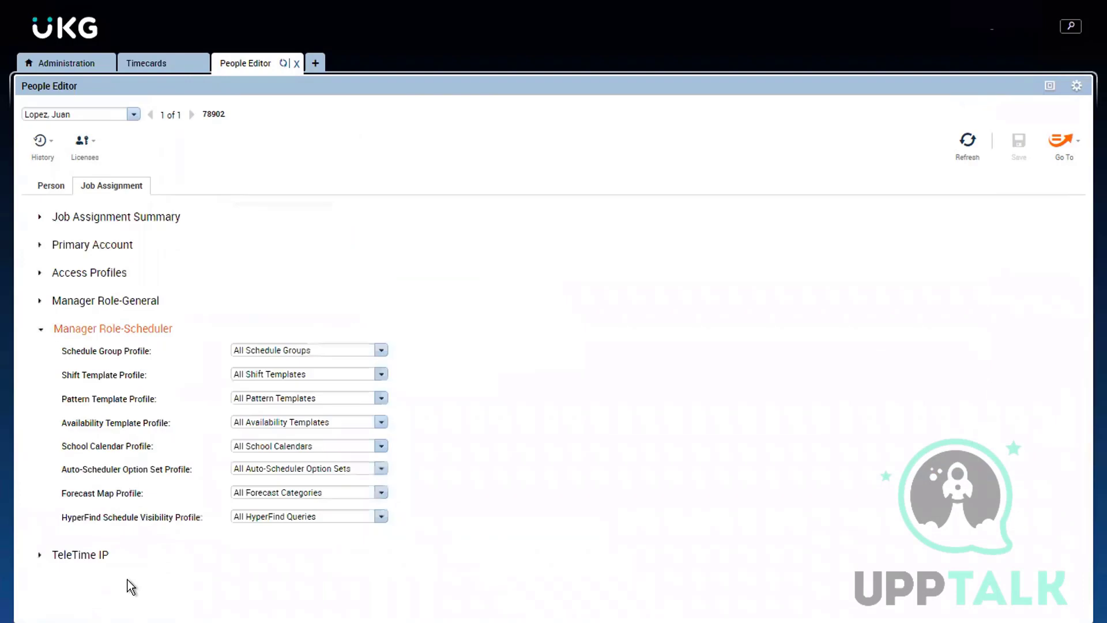
pyautogui.click(86, 151)
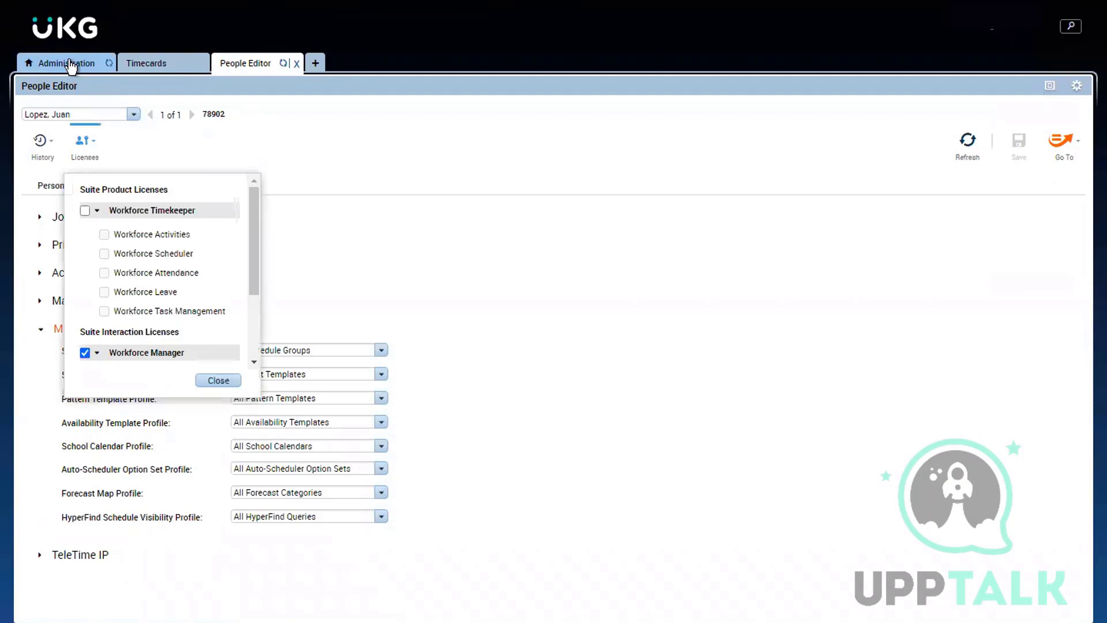
pyautogui.click(70, 65)
# Step: Add a new person via People > Add with Workforce Timekeeper and Workforce Employee licences
pyautogui.click(182, 173)
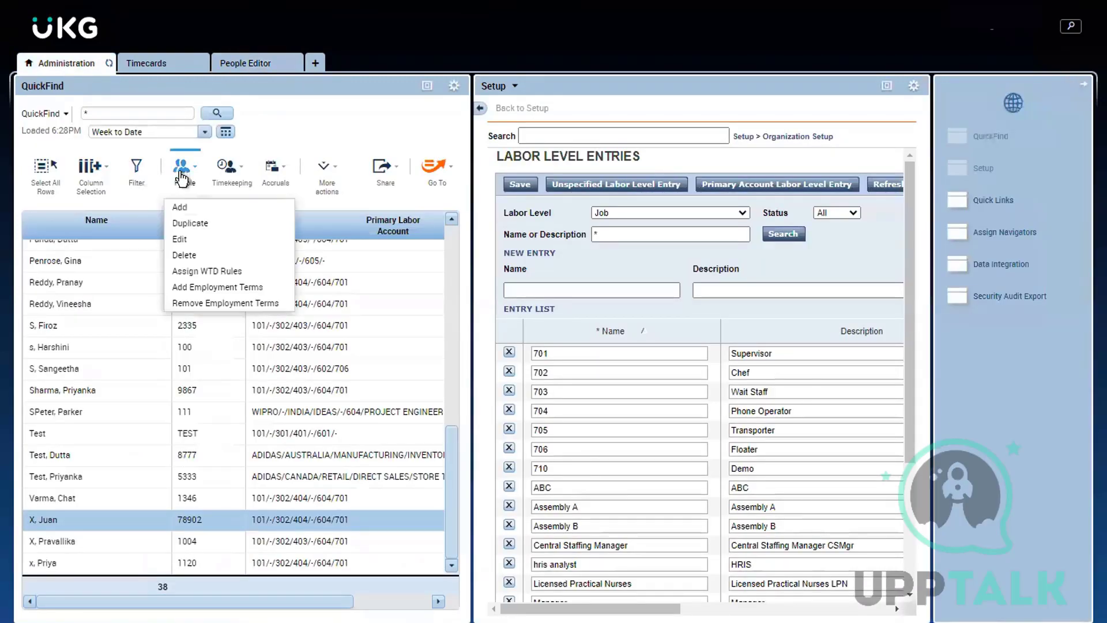
pyautogui.click(185, 208)
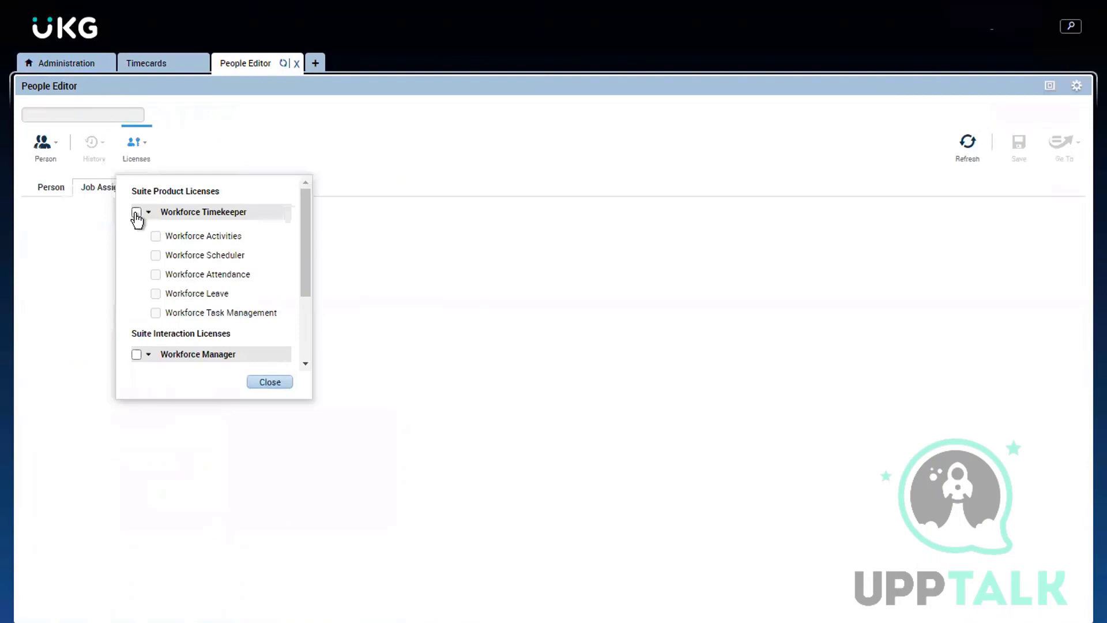
pyautogui.scroll(-3, 240, 274)
pyautogui.scroll(3, 240, 274)
pyautogui.click(136, 213)
pyautogui.scroll(-2, 200, 239)
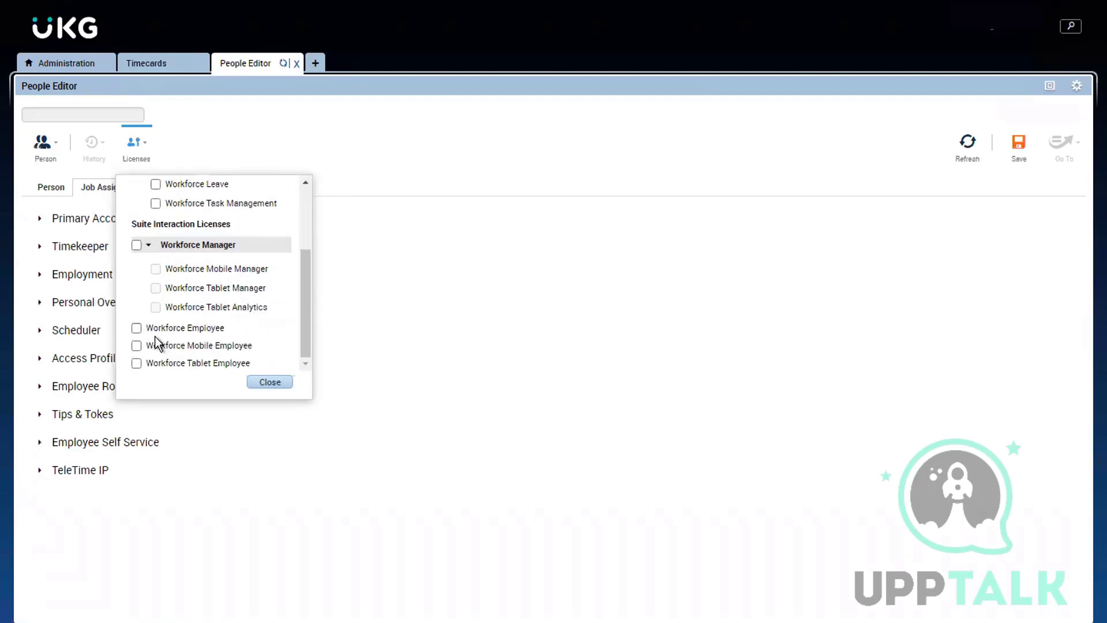
pyautogui.click(136, 327)
pyautogui.click(267, 381)
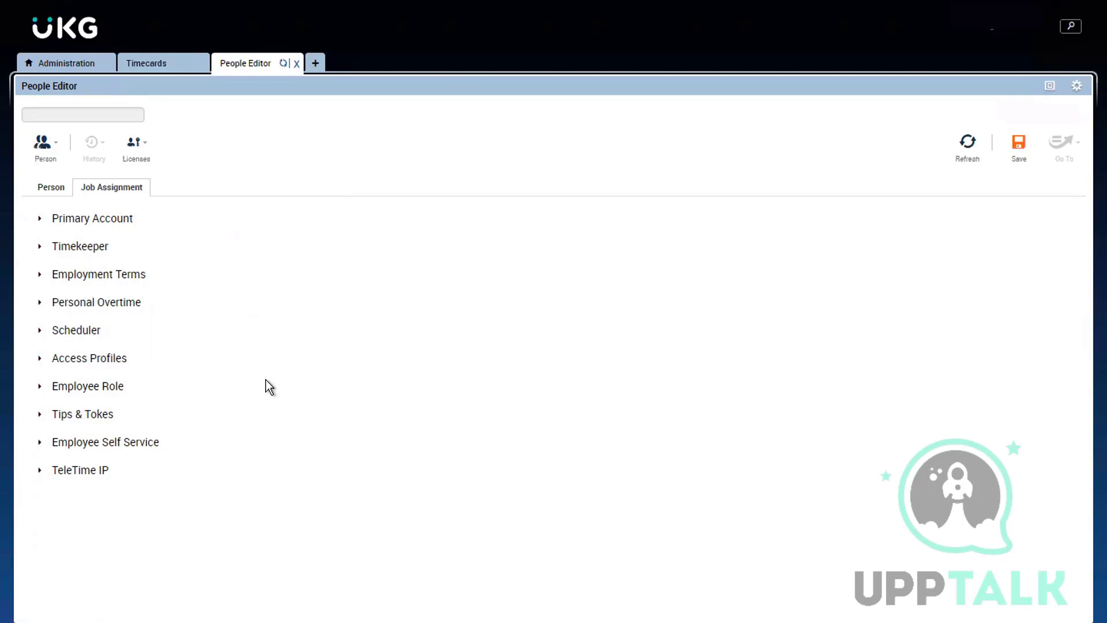
# Step: Tick Workforce Manager, then untick Workforce Employee and Workforce Manager, leaving Workforce Timekeeper
pyautogui.click(136, 145)
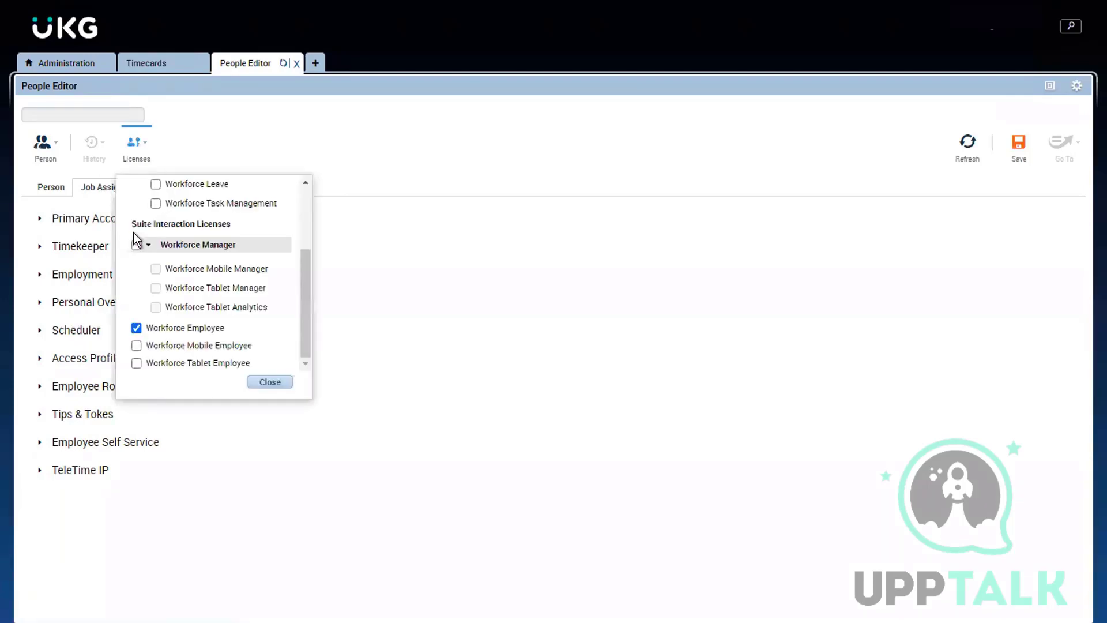
pyautogui.click(136, 245)
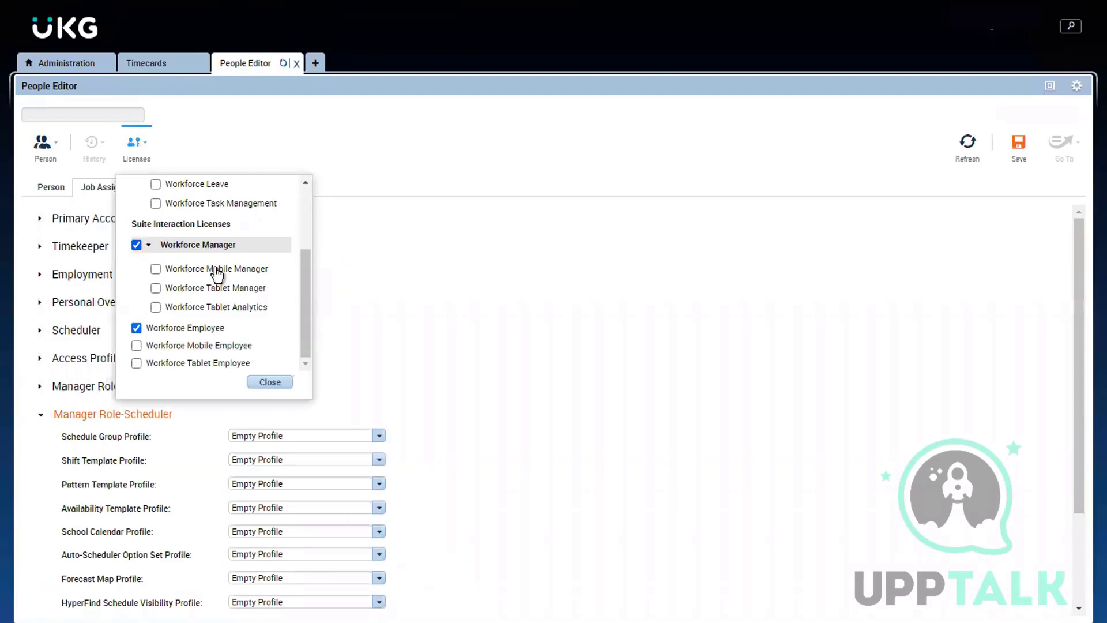
pyautogui.scroll(4, 189, 339)
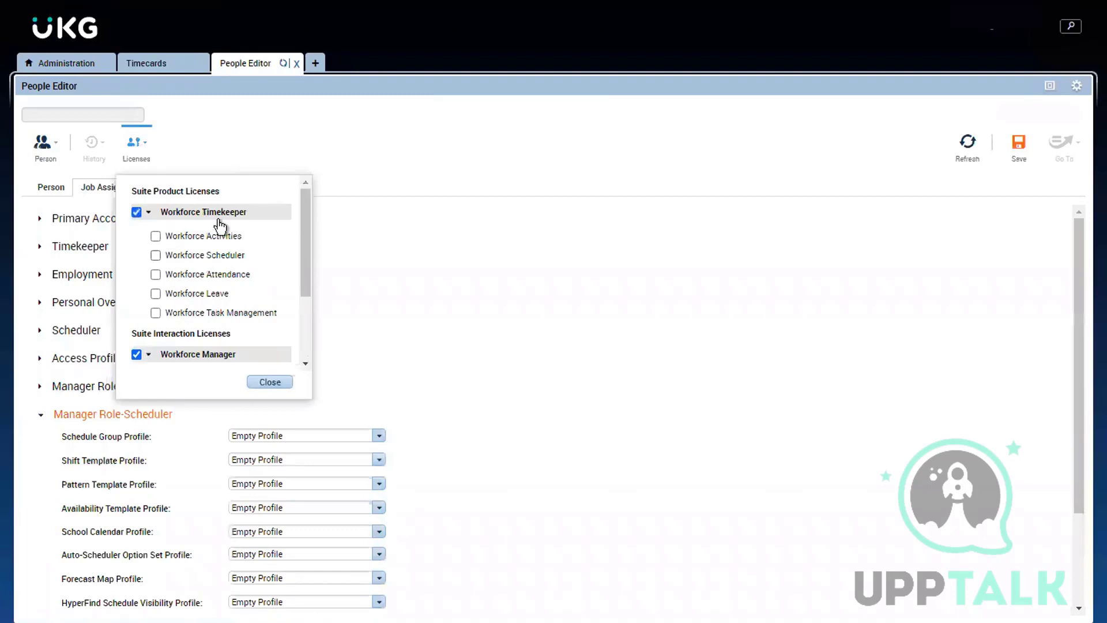
pyautogui.scroll(-4, 232, 219)
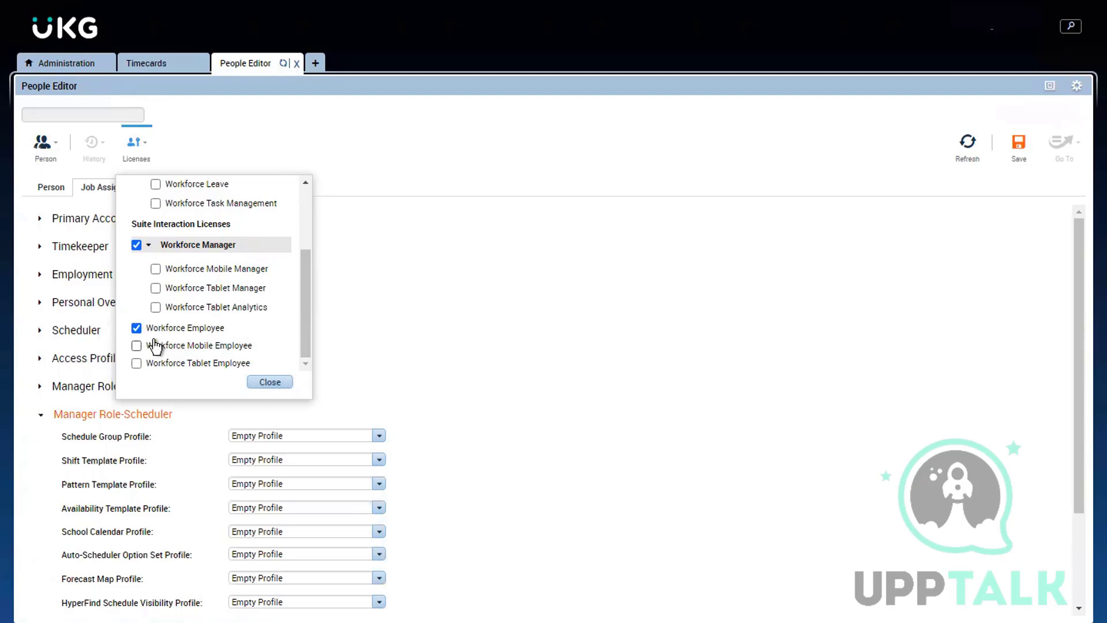
pyautogui.click(137, 327)
pyautogui.click(136, 244)
pyautogui.scroll(3, 190, 257)
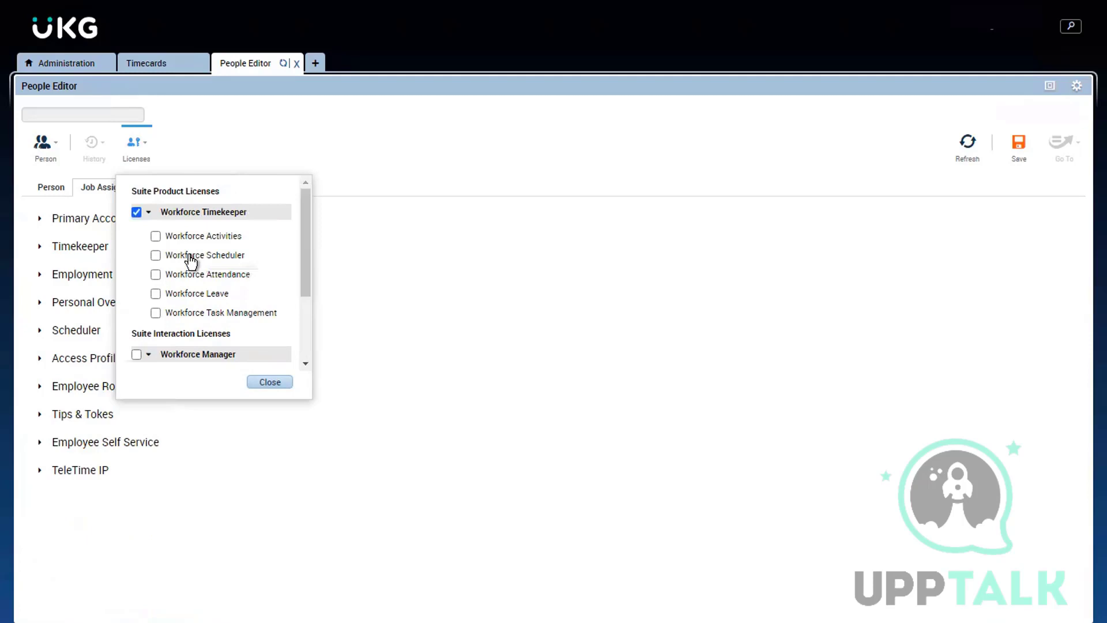
pyautogui.click(270, 385)
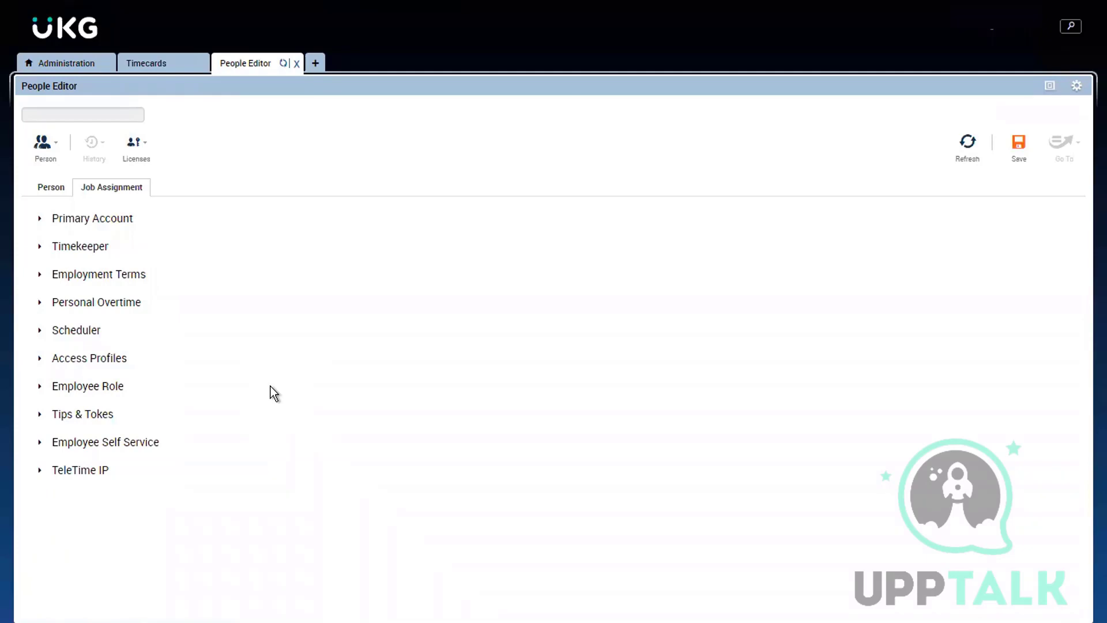
# Step: Enter the new person's last name, first name and employee ID in General Information
pyautogui.click(51, 190)
pyautogui.click(188, 238)
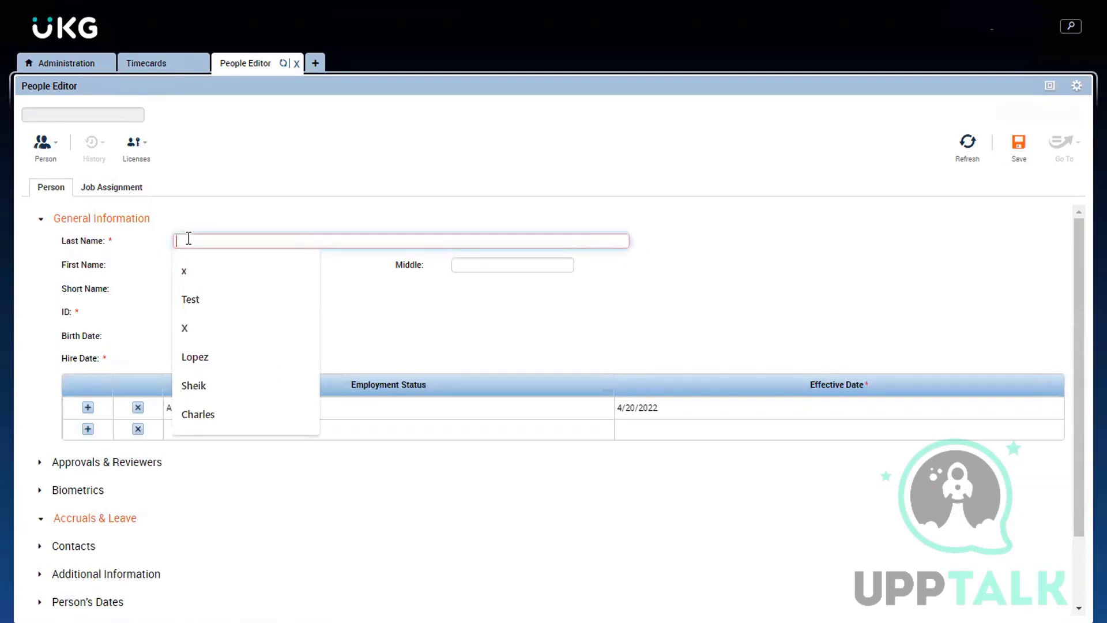
pyautogui.press('Tab')
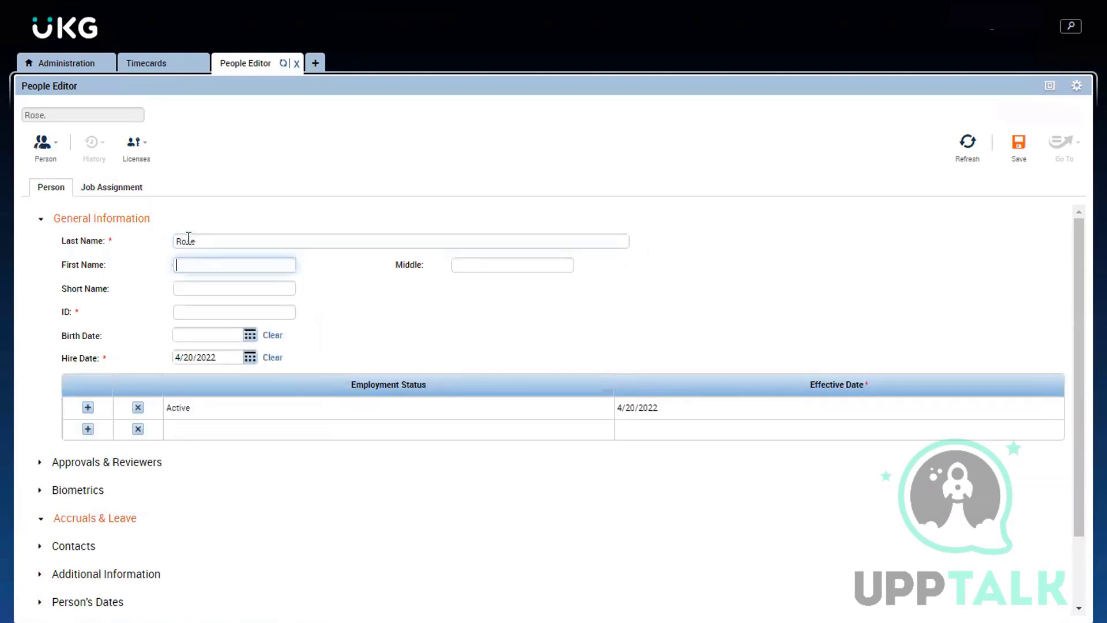
pyautogui.press('Tab')
pyautogui.press('Tab')
pyautogui.press('Tab')
pyautogui.write('89012')
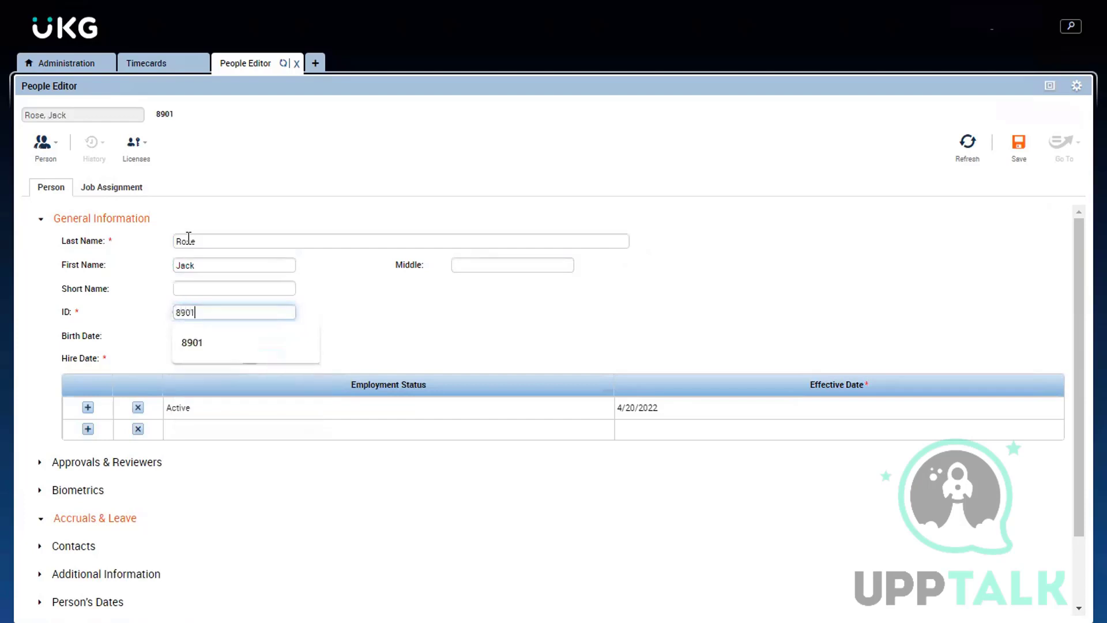
pyautogui.click(405, 334)
# Step: Set both the hire date and the Active status effective date to 3/27/2022
pyautogui.scroll(-1, 407, 340)
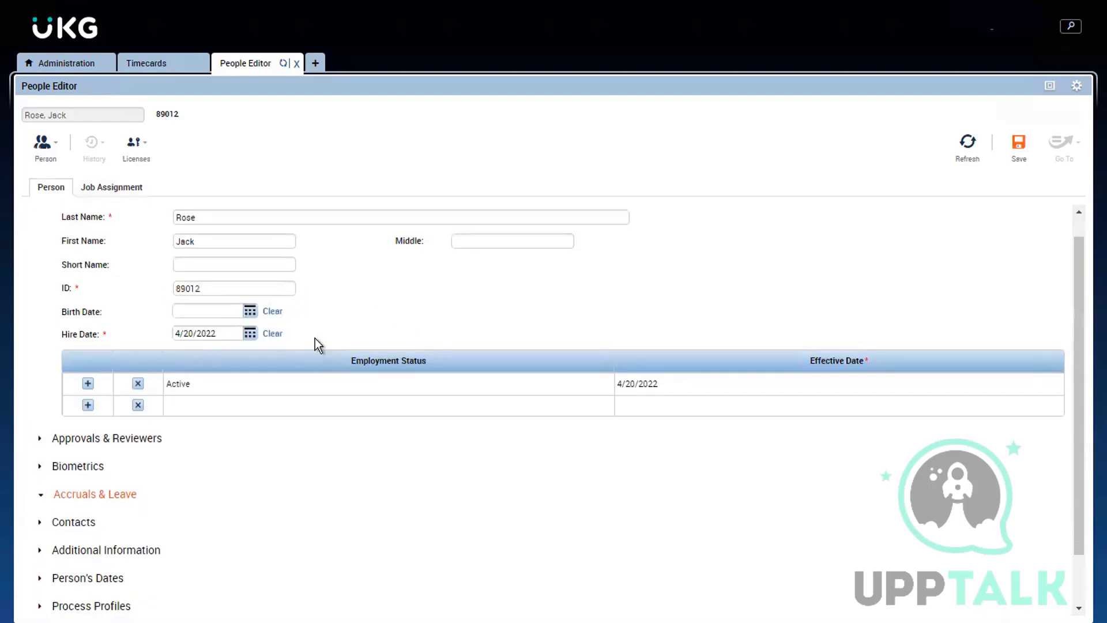
pyautogui.click(250, 339)
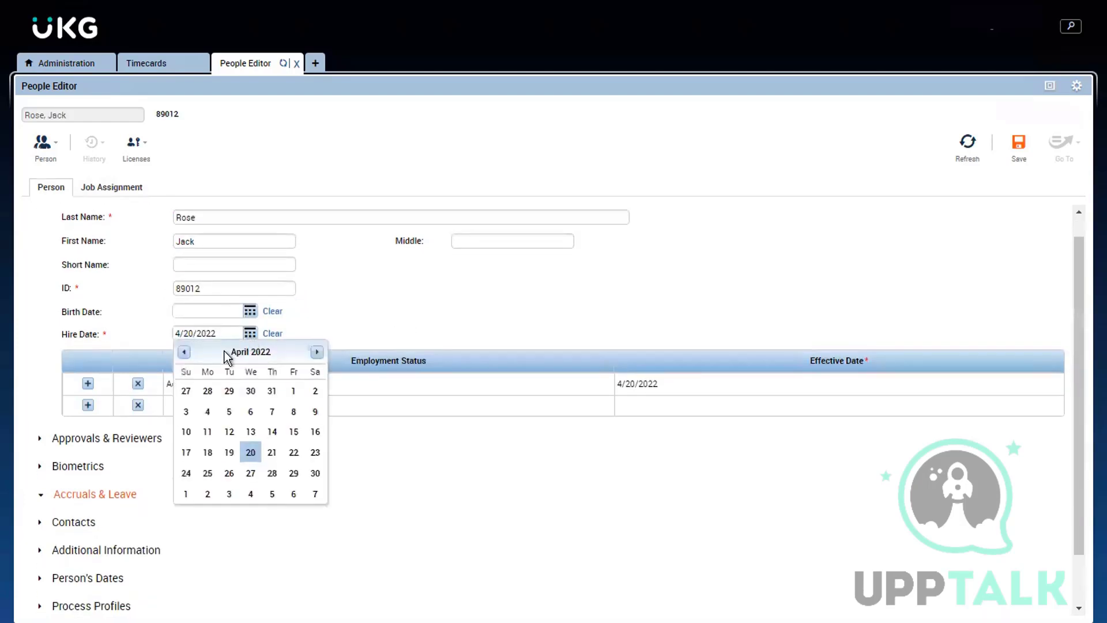
pyautogui.click(185, 392)
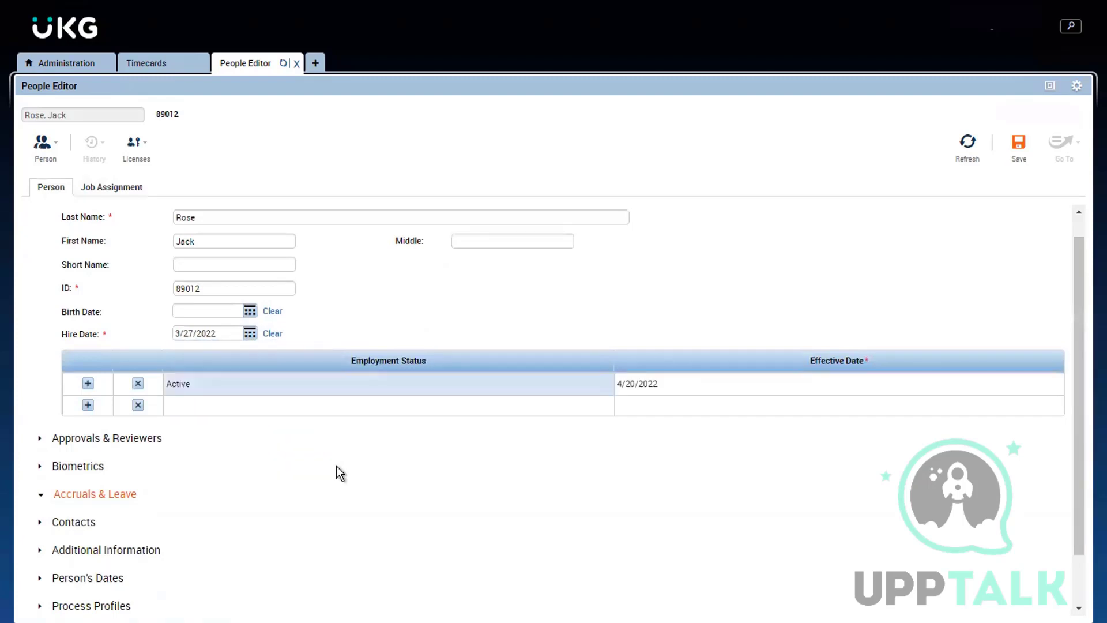
pyautogui.scroll(-1, 339, 473)
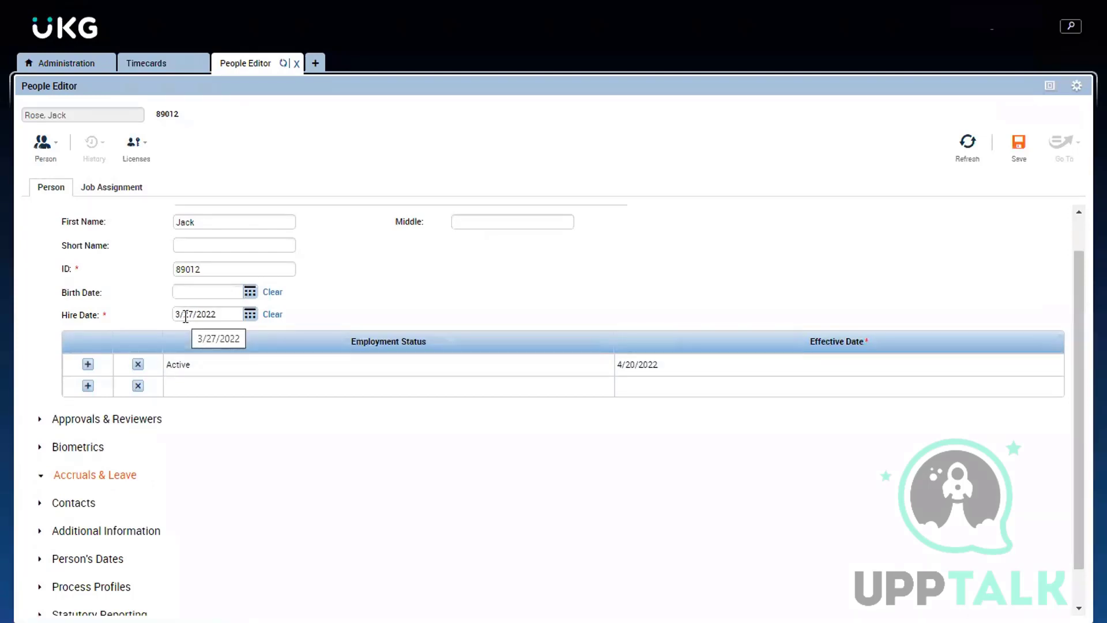
pyautogui.click(656, 365)
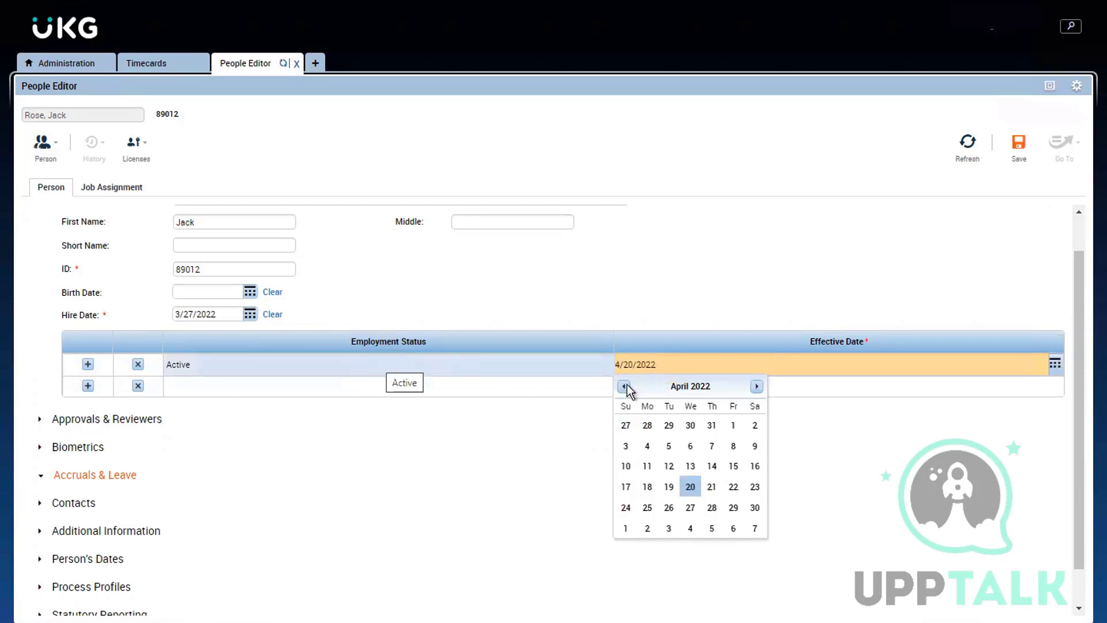
pyautogui.click(626, 425)
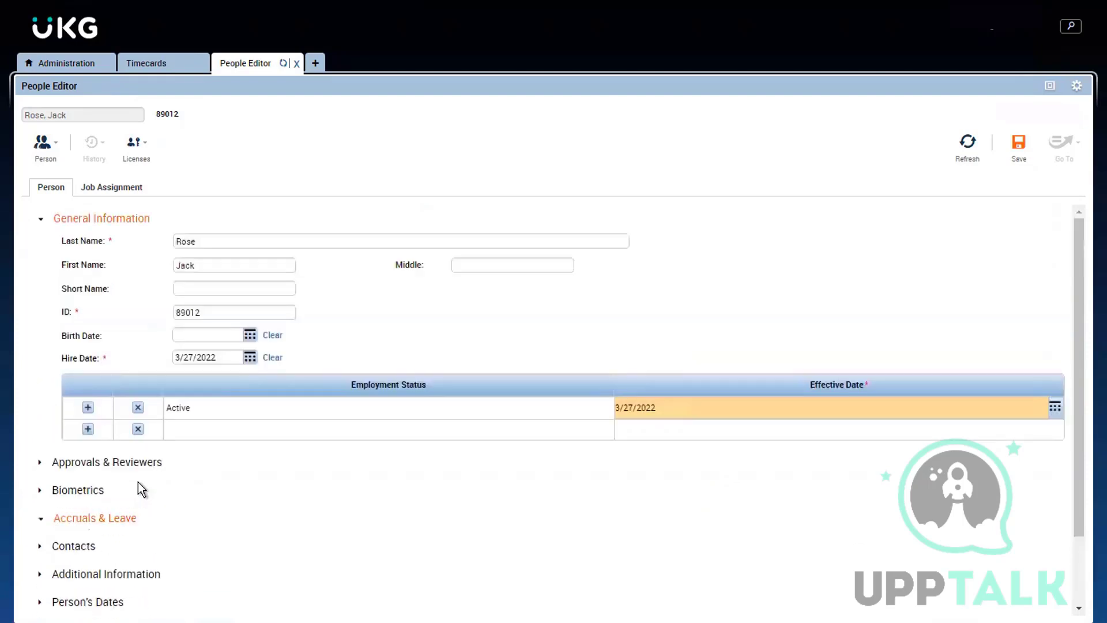
pyautogui.click(452, 343)
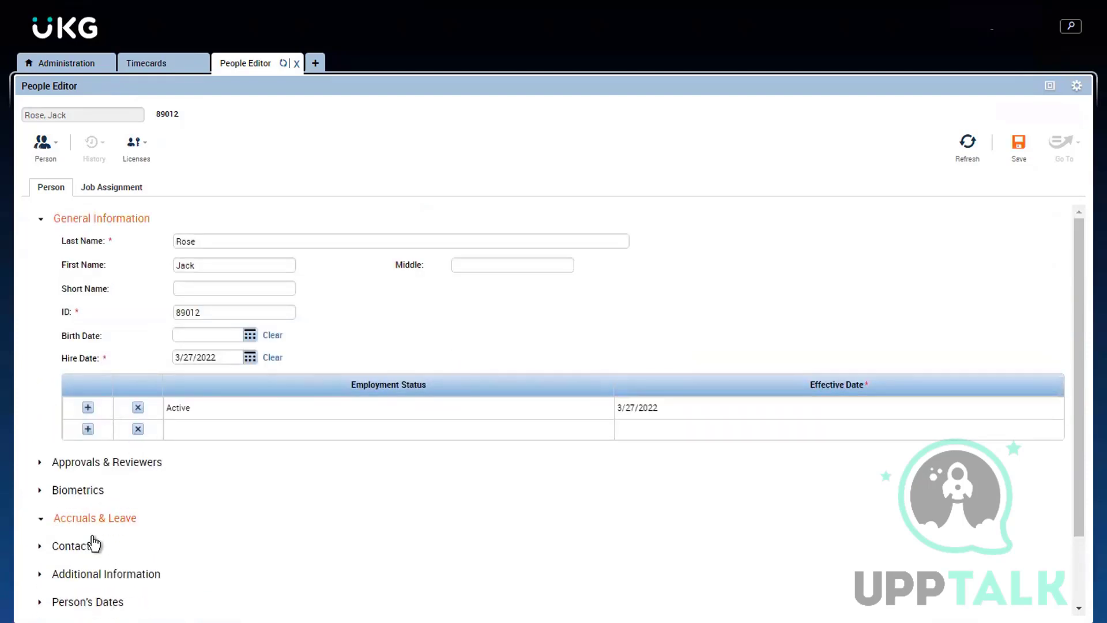
pyautogui.scroll(-2, 225, 531)
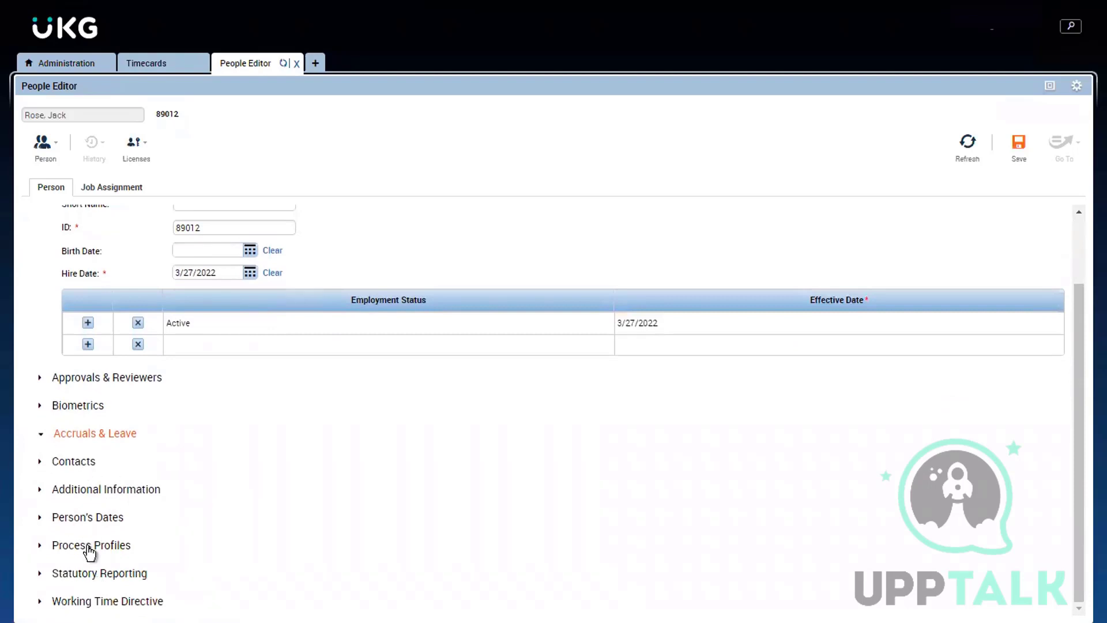
pyautogui.click(107, 187)
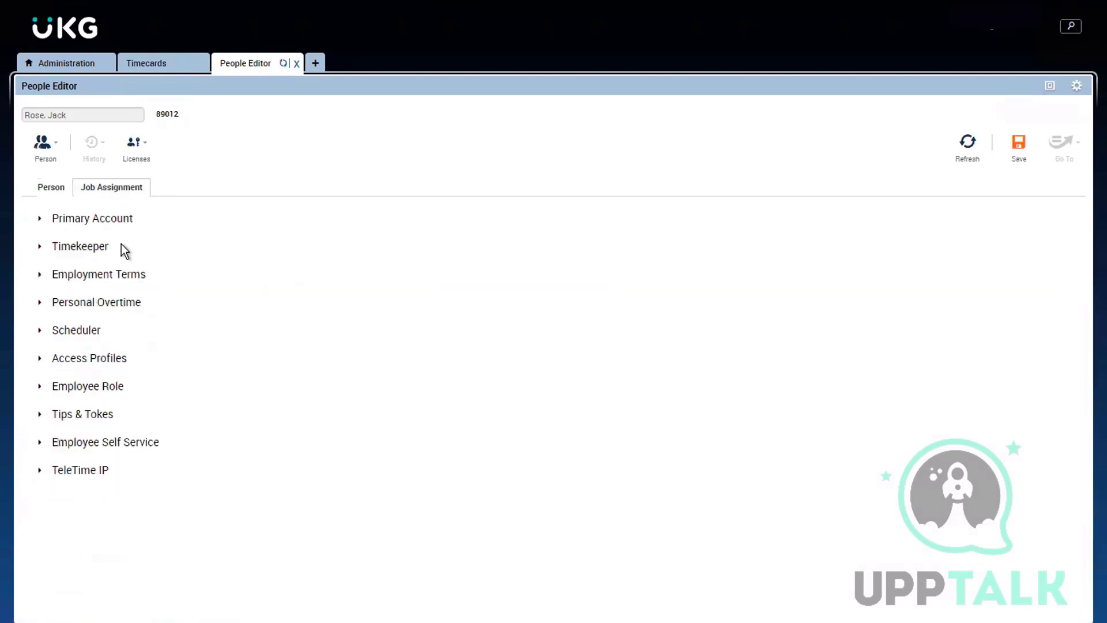
# Step: Start a level-by-level lookup of the primary labor account, then close the Transfer dialog
pyautogui.click(77, 222)
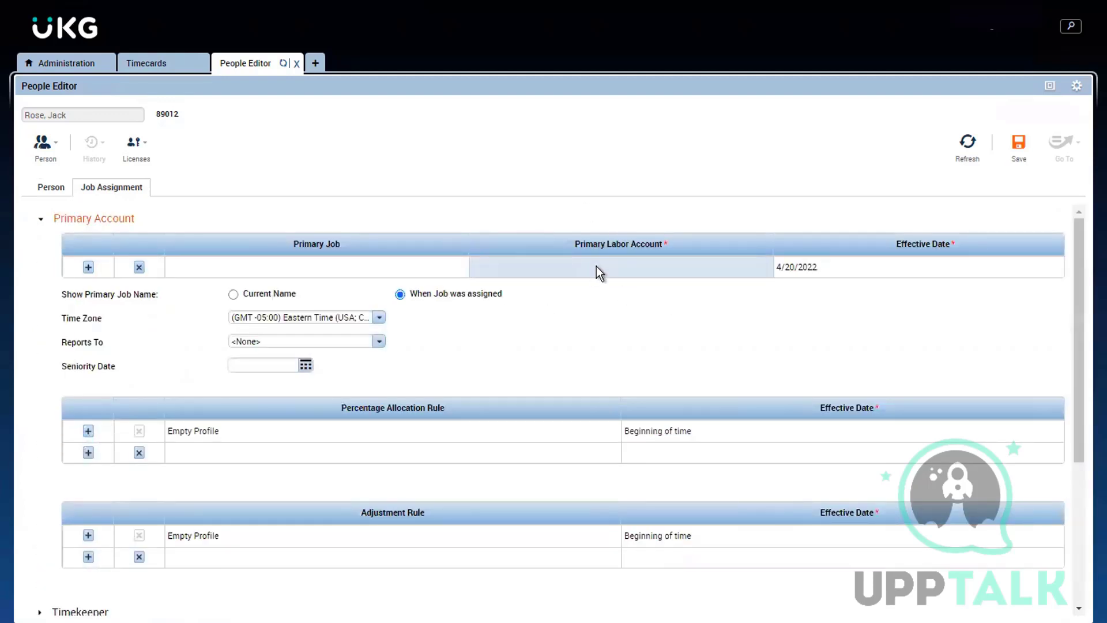
pyautogui.click(596, 265)
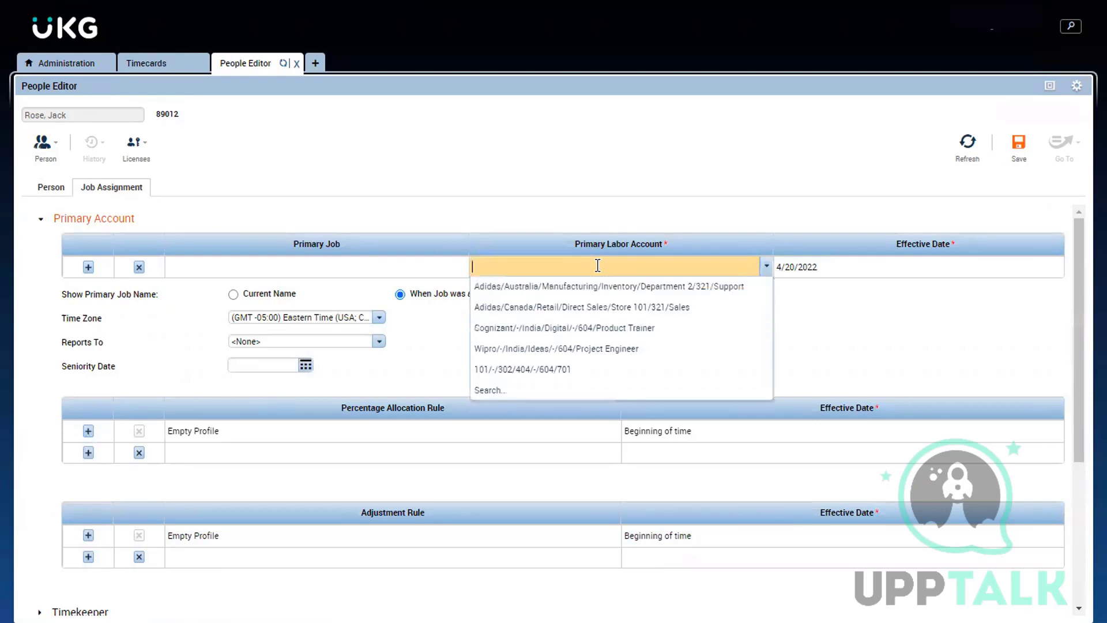
pyautogui.click(547, 389)
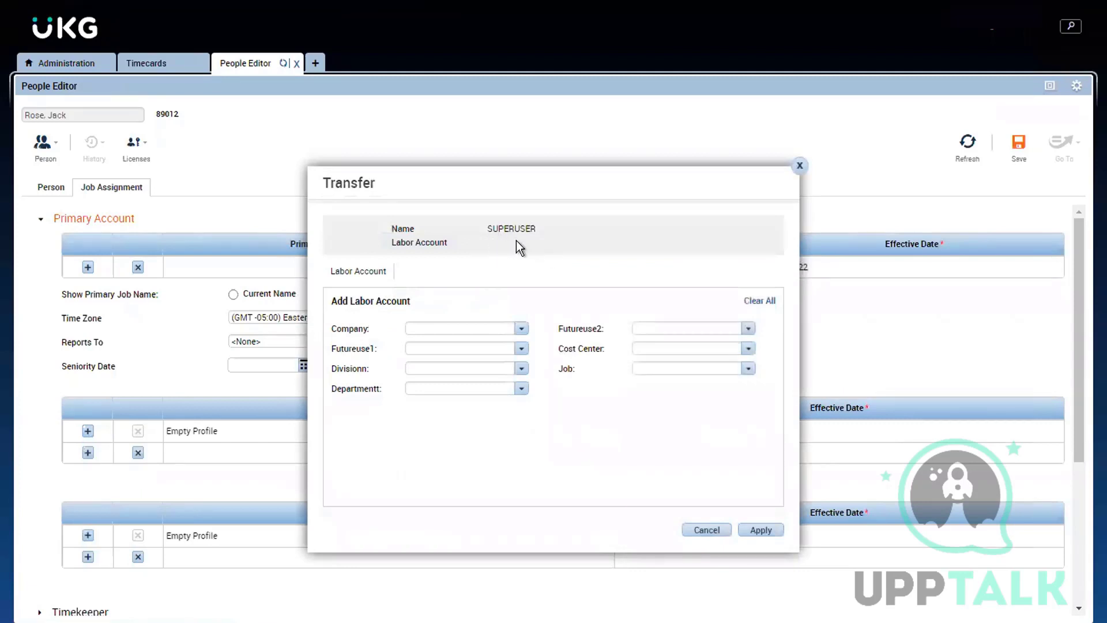
pyautogui.click(521, 328)
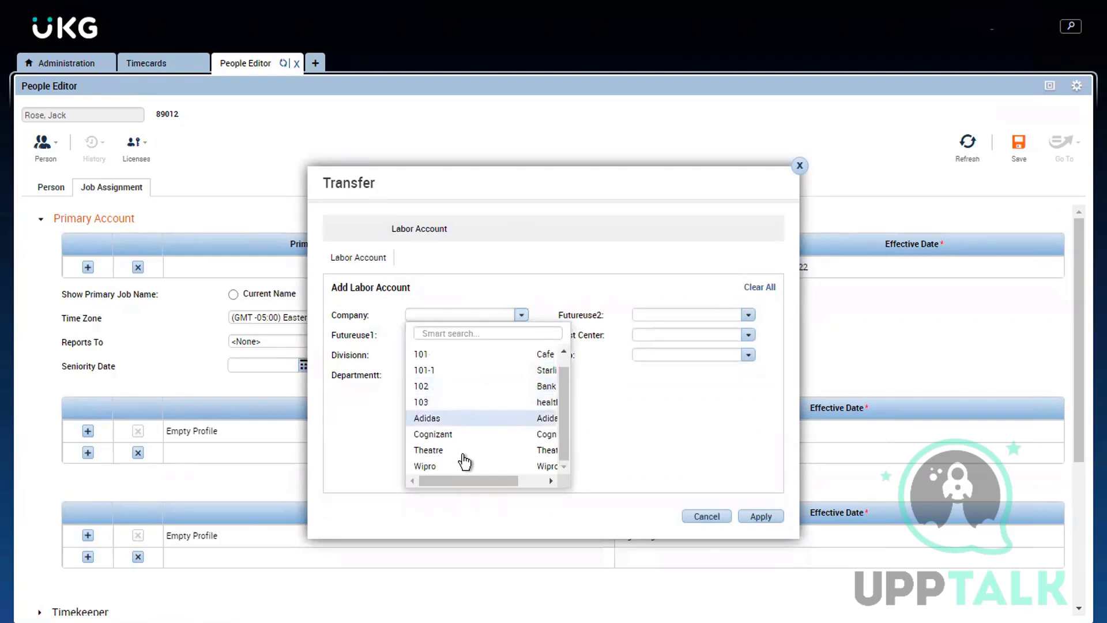
pyautogui.scroll(1, 500, 413)
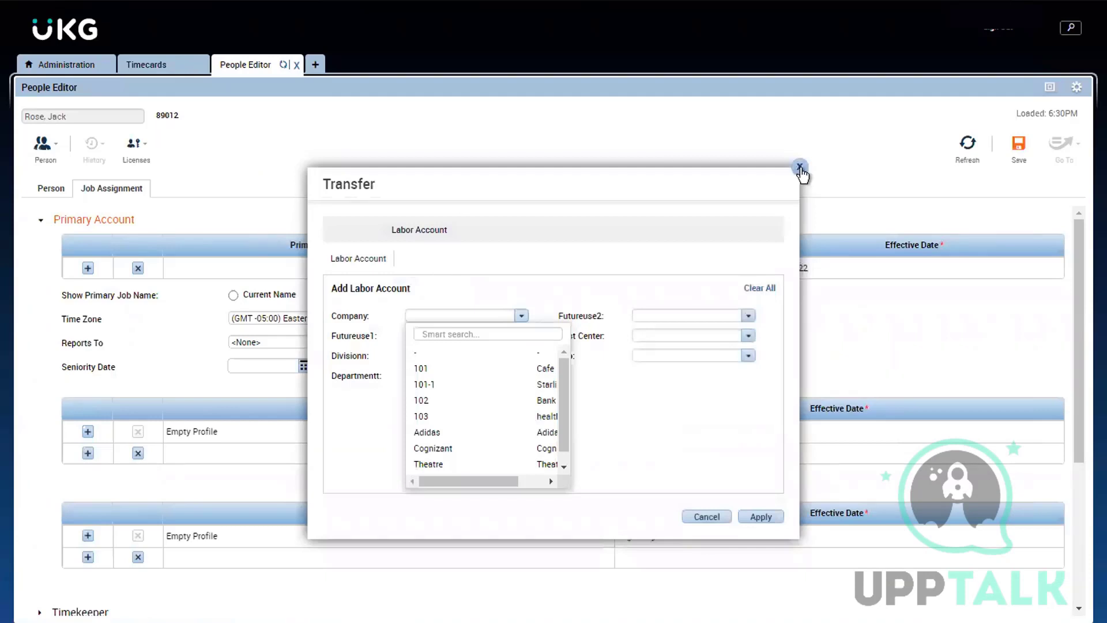
pyautogui.click(795, 169)
# Step: Show all Company labor level entries in the enlarged setup panel and mark Hospital active
pyautogui.click(69, 71)
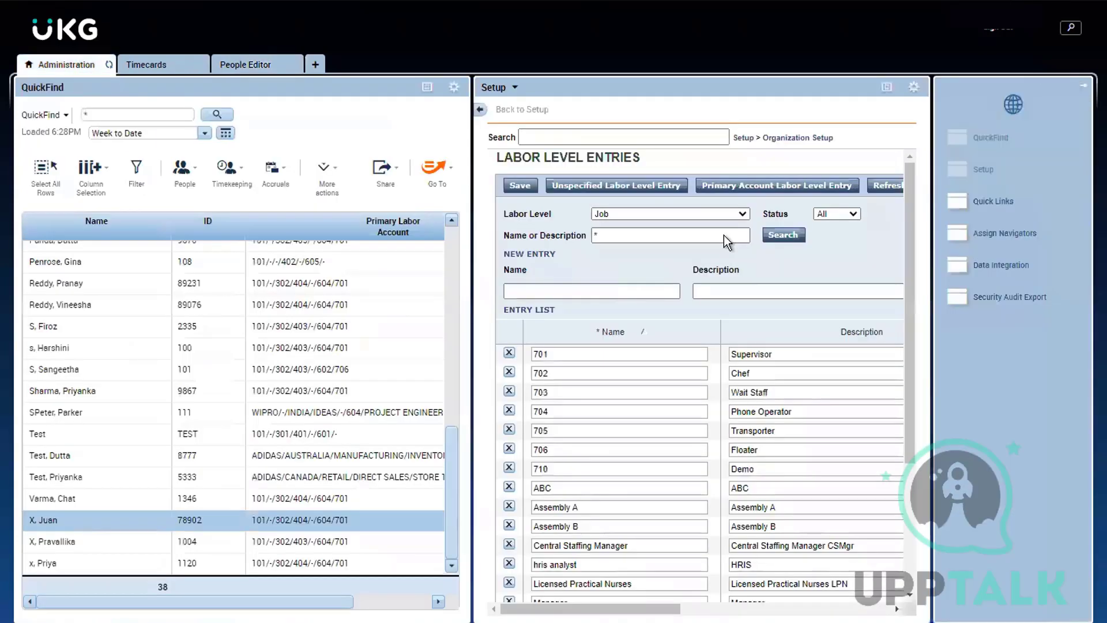
pyautogui.click(703, 212)
pyautogui.click(671, 236)
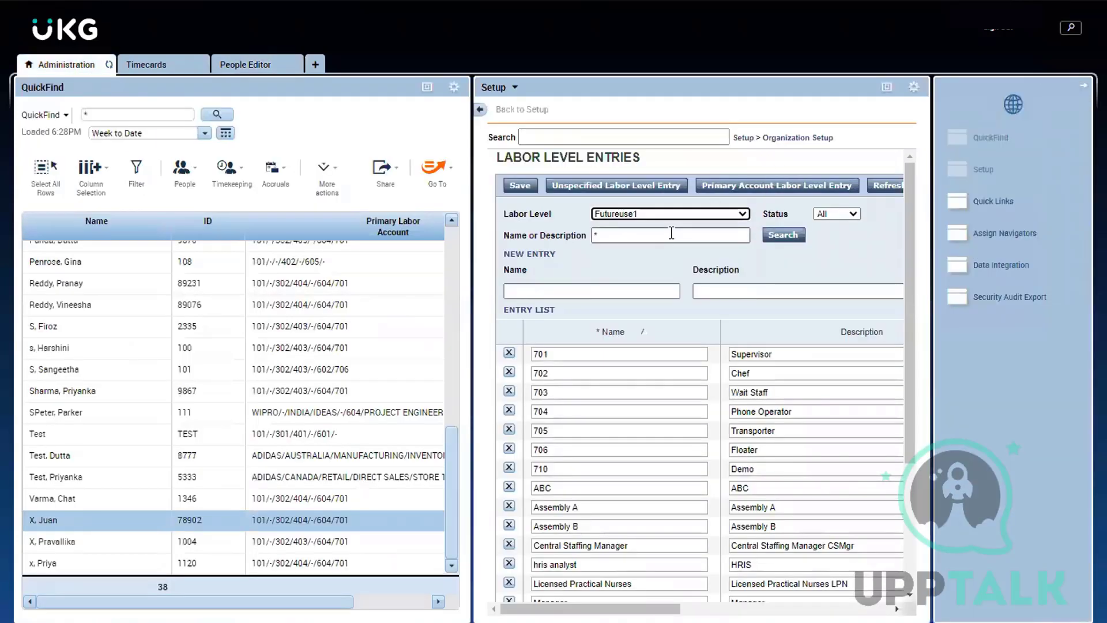
pyautogui.click(887, 86)
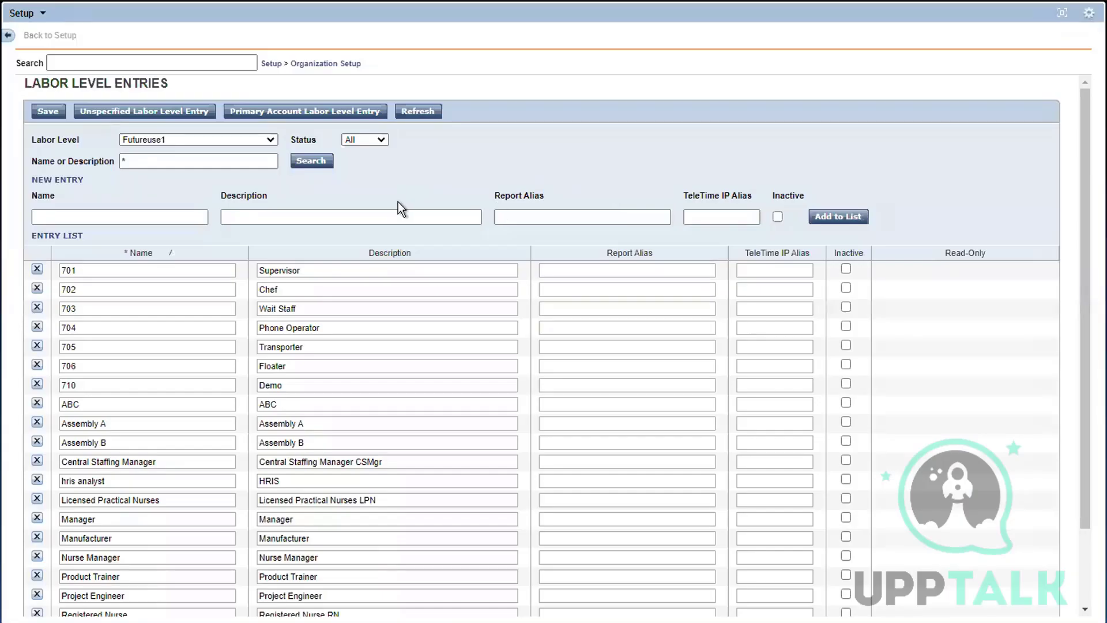
pyautogui.click(254, 140)
pyautogui.click(229, 152)
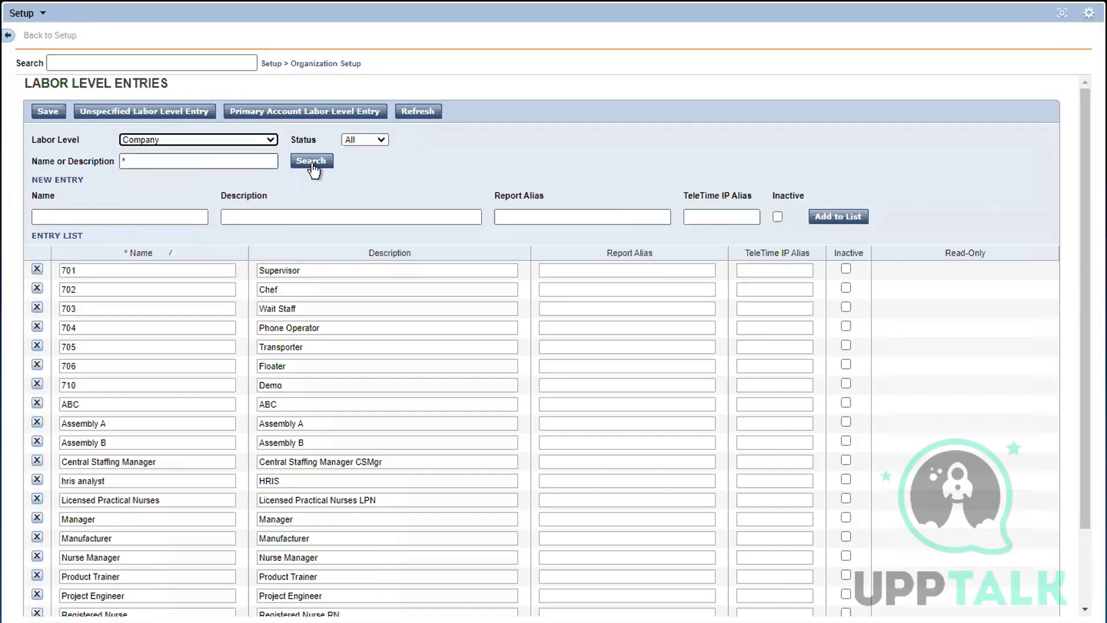
pyautogui.click(312, 161)
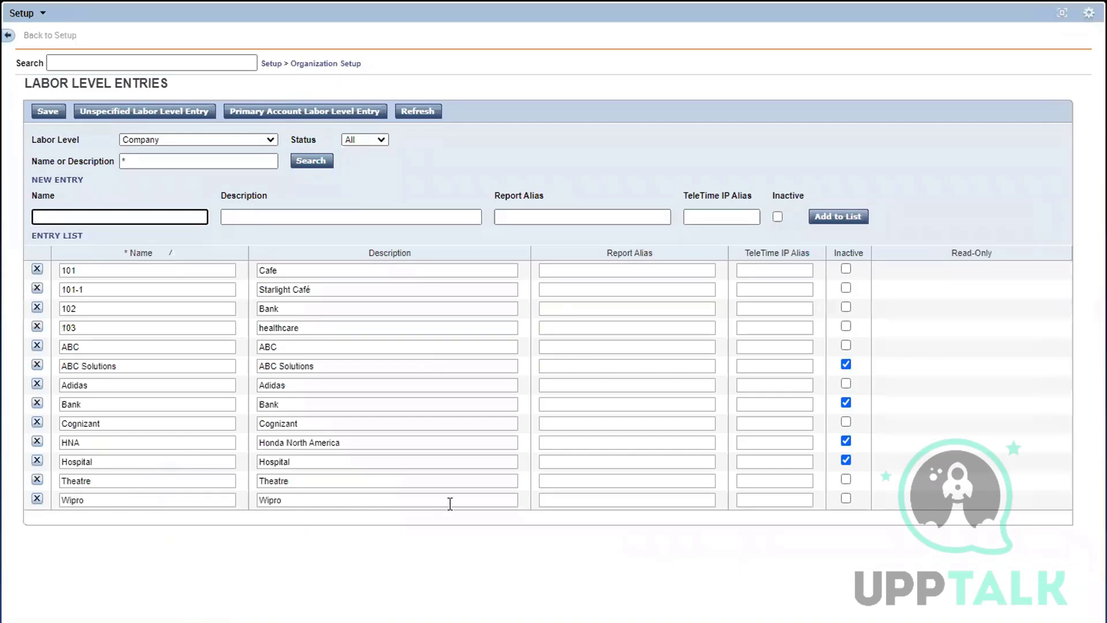
pyautogui.click(845, 462)
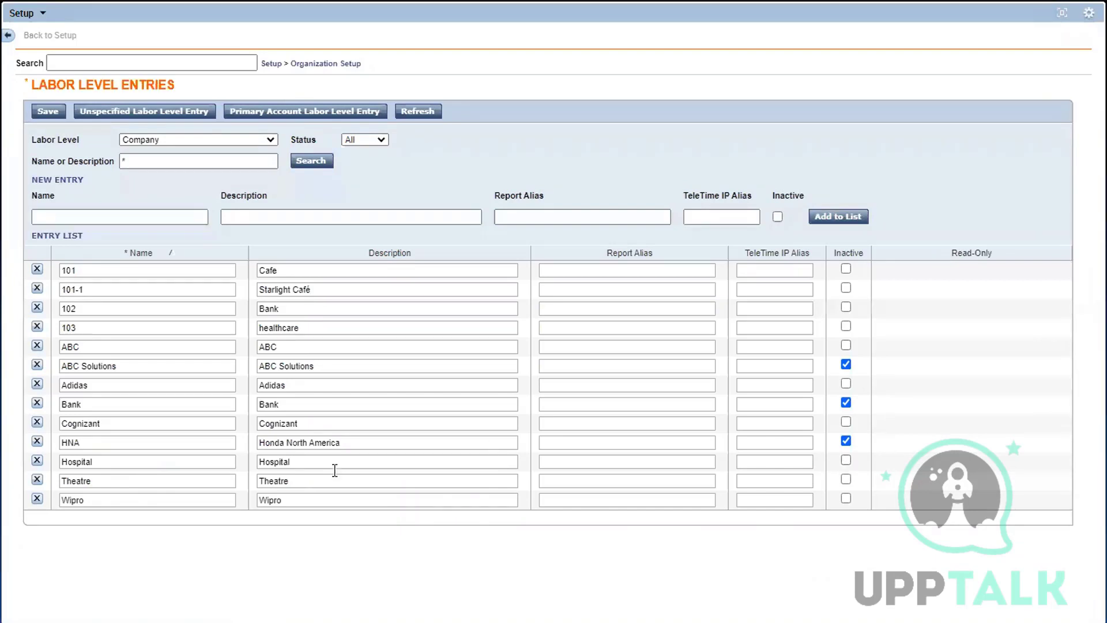
# Step: Add a Company entry named Healthcare with description Healthcare and save the entries
pyautogui.click(91, 218)
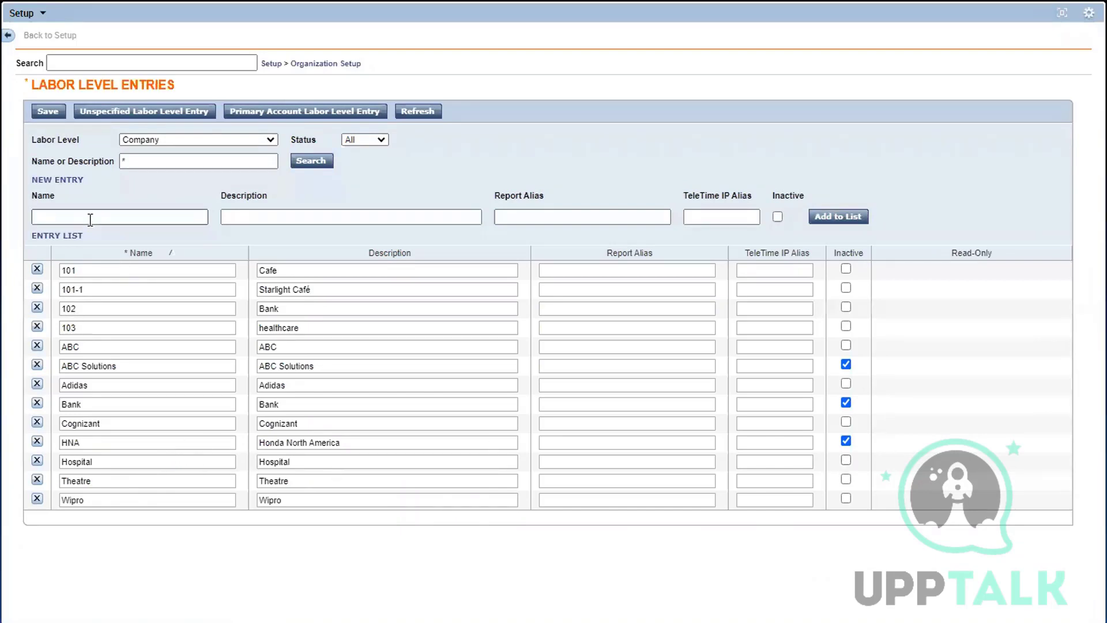
pyautogui.write('Healthcare')
pyautogui.press('BackSpace')
pyautogui.press('BackSpace')
pyautogui.press('BackSpace')
pyautogui.press('BackSpace')
pyautogui.press('BackSpace')
pyautogui.press('BackSpace')
pyautogui.press('BackSpace')
pyautogui.press('BackSpace')
pyautogui.write('althcare')
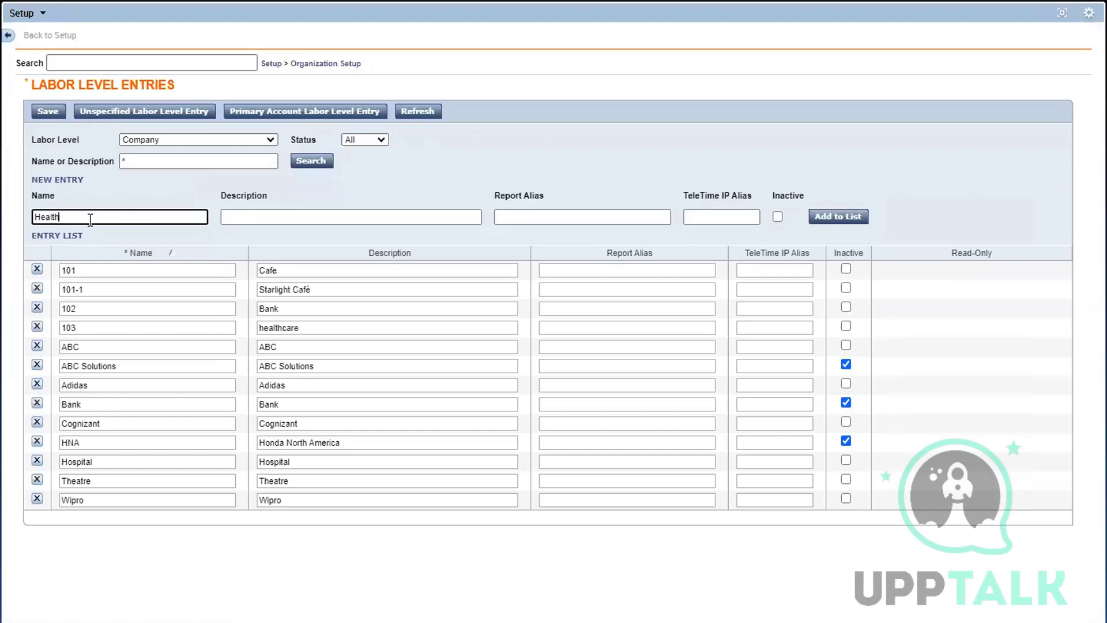
pyautogui.press('Tab')
pyautogui.write('Healthcare')
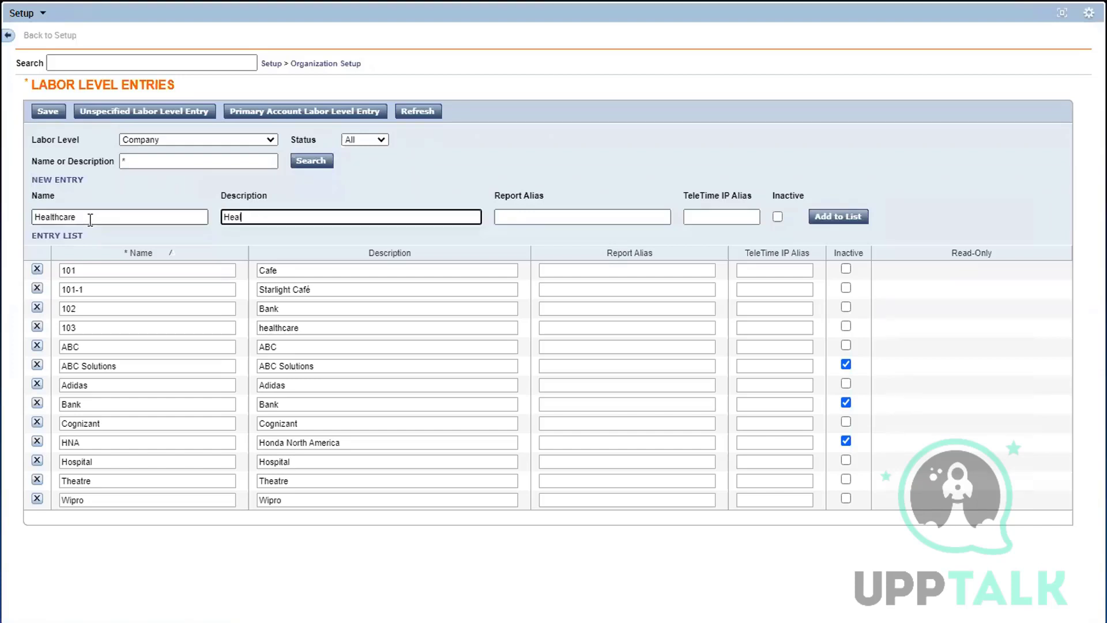
pyautogui.click(842, 216)
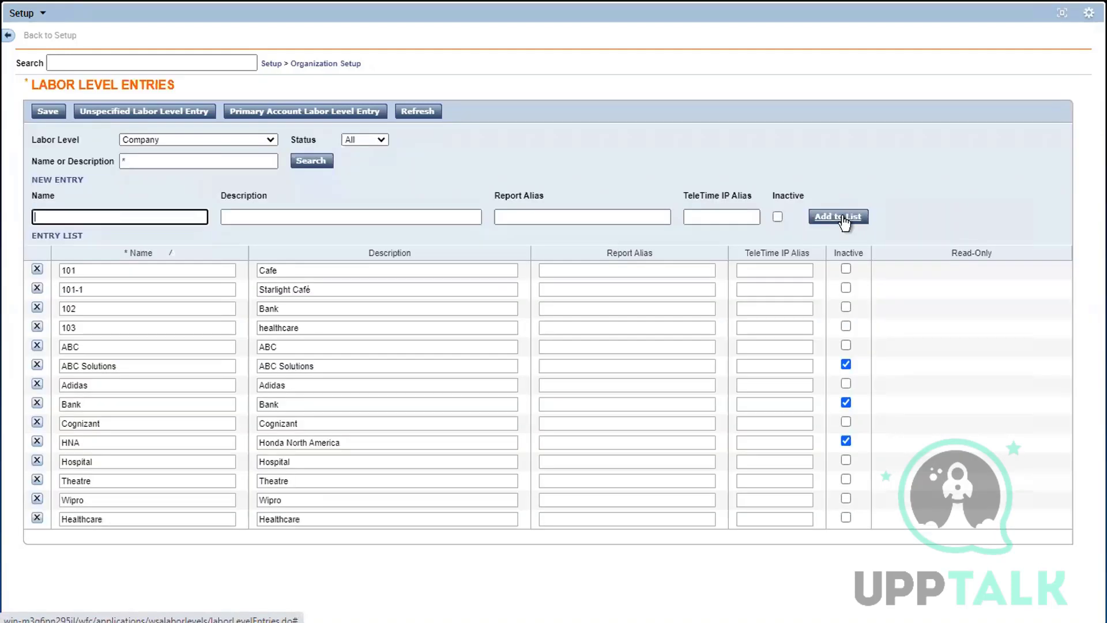
pyautogui.click(47, 112)
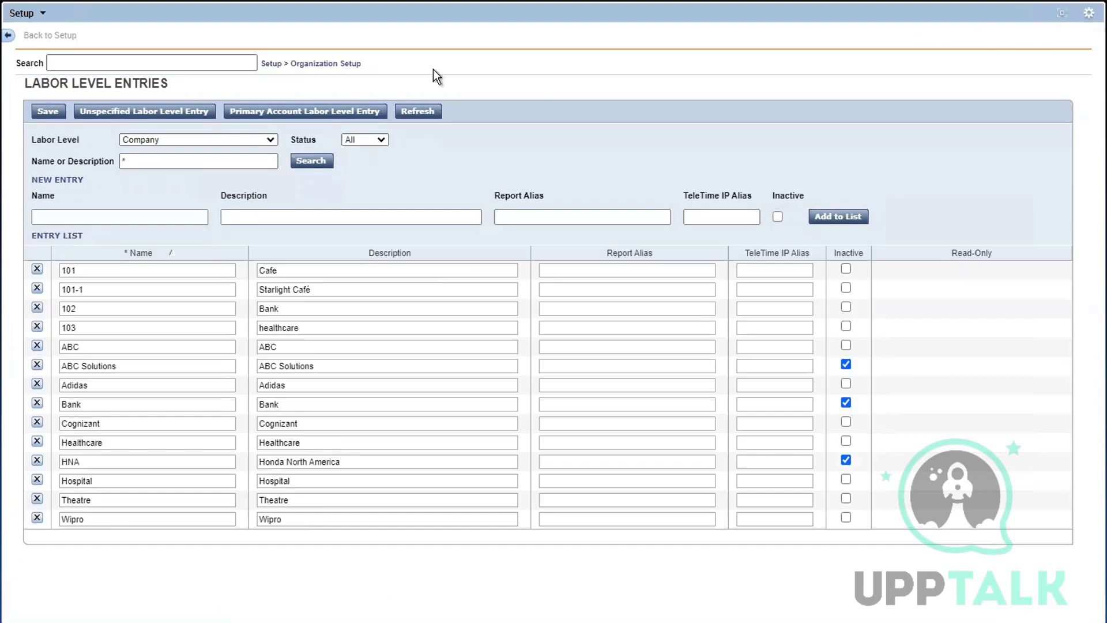
# Step: Restore the setup panel and go back to the employee's primary labor account
pyautogui.click(1062, 13)
pyautogui.click(265, 66)
pyautogui.click(516, 268)
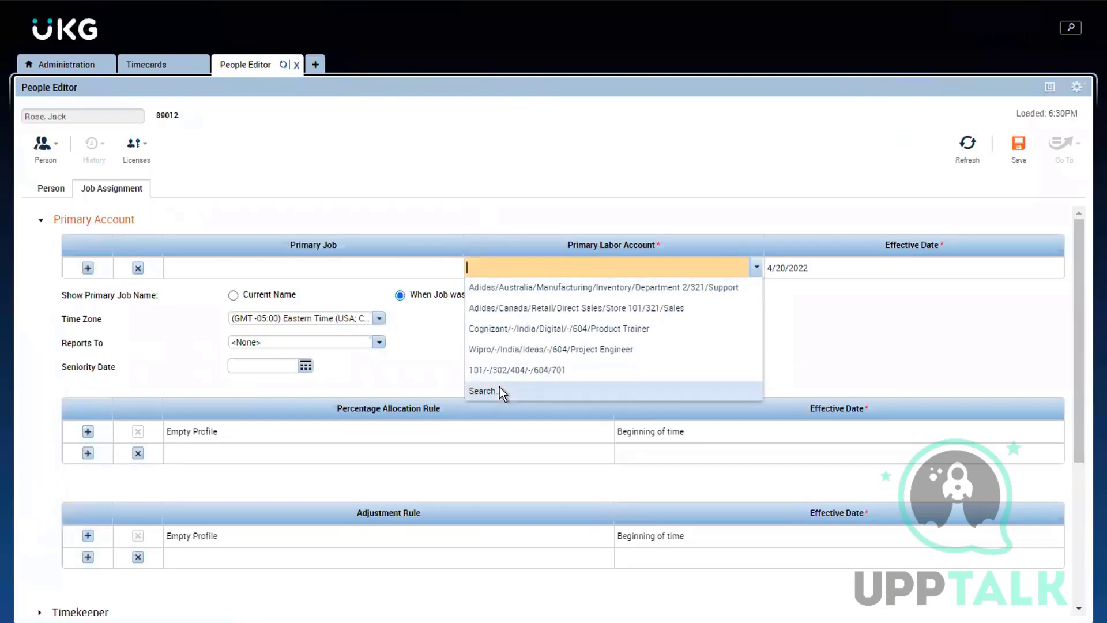
# Step: Look up the labor account by levels, choosing Healthcare as company and Australia for Futureuse1
pyautogui.click(499, 387)
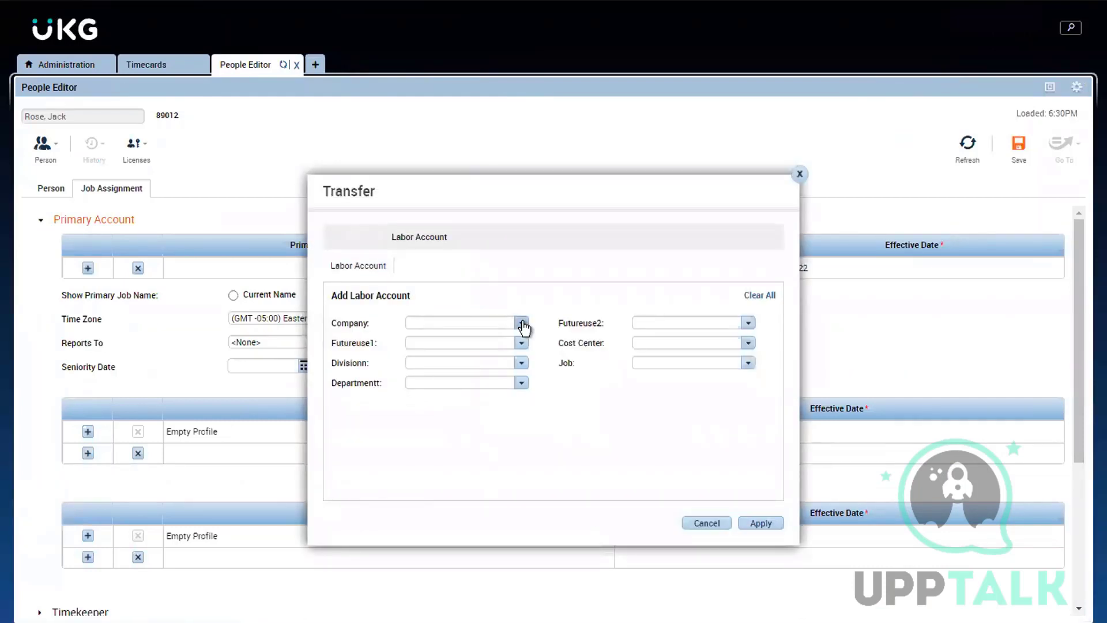
pyautogui.click(522, 324)
pyautogui.click(491, 346)
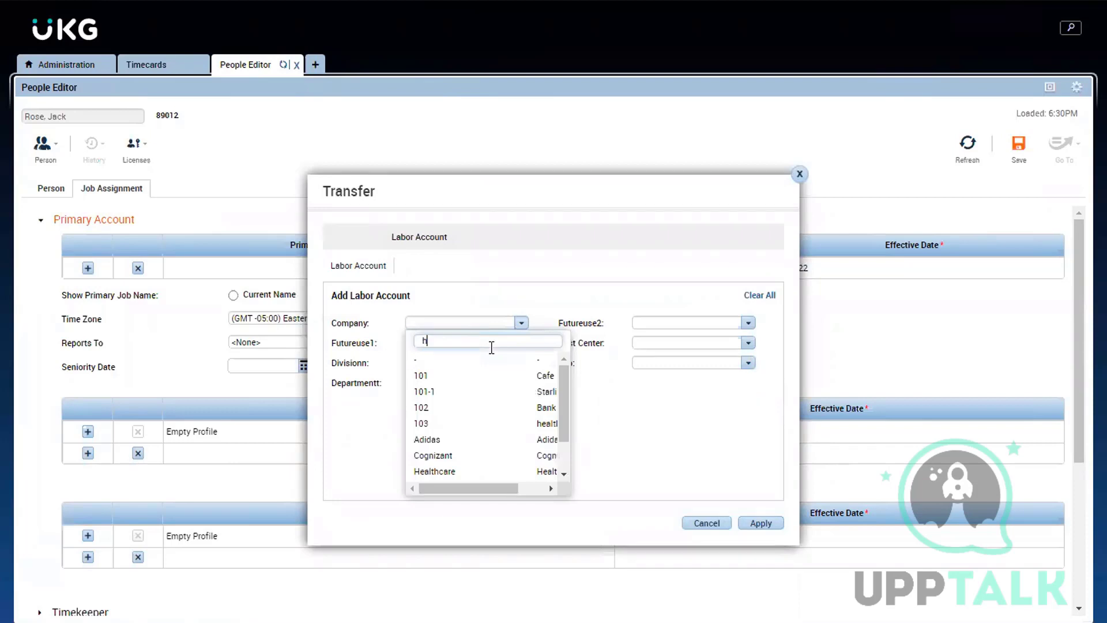
pyautogui.write('hea')
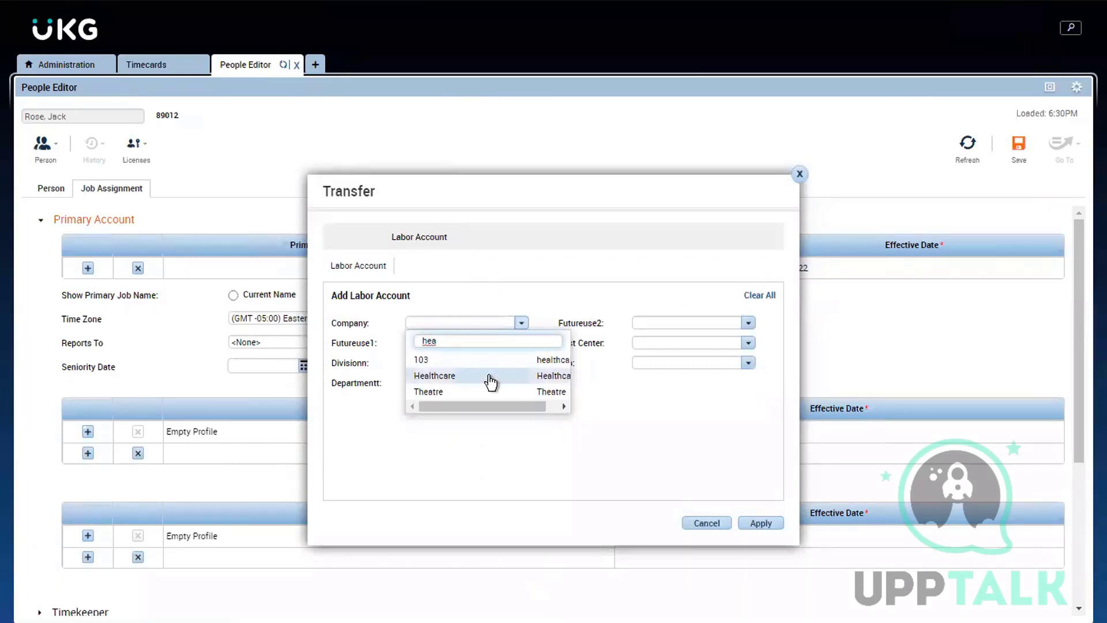
pyautogui.click(489, 376)
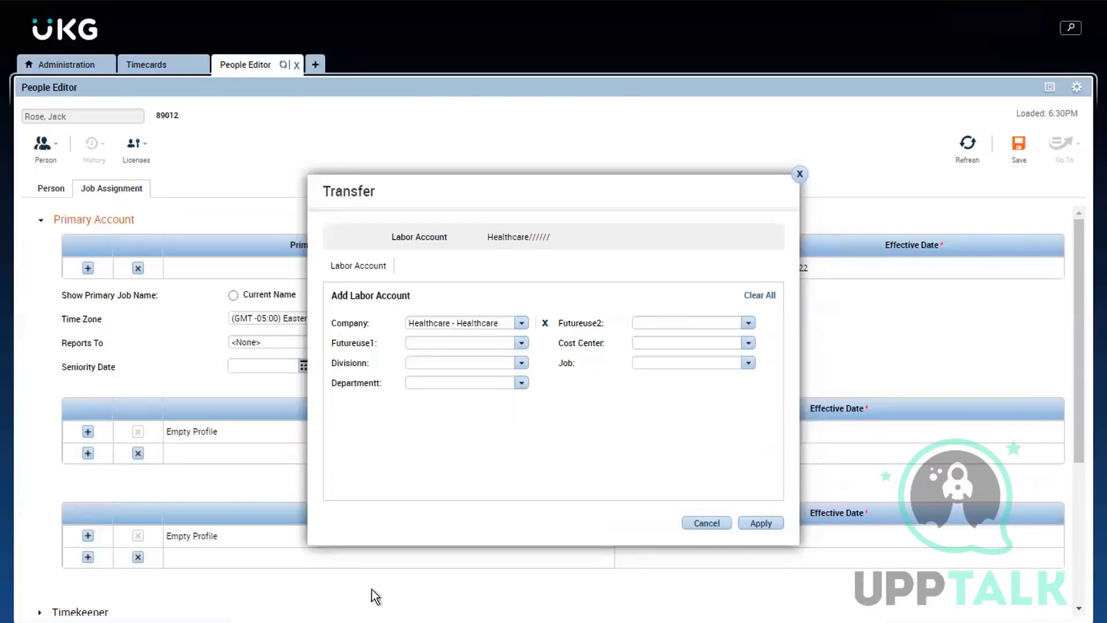
pyautogui.click(521, 342)
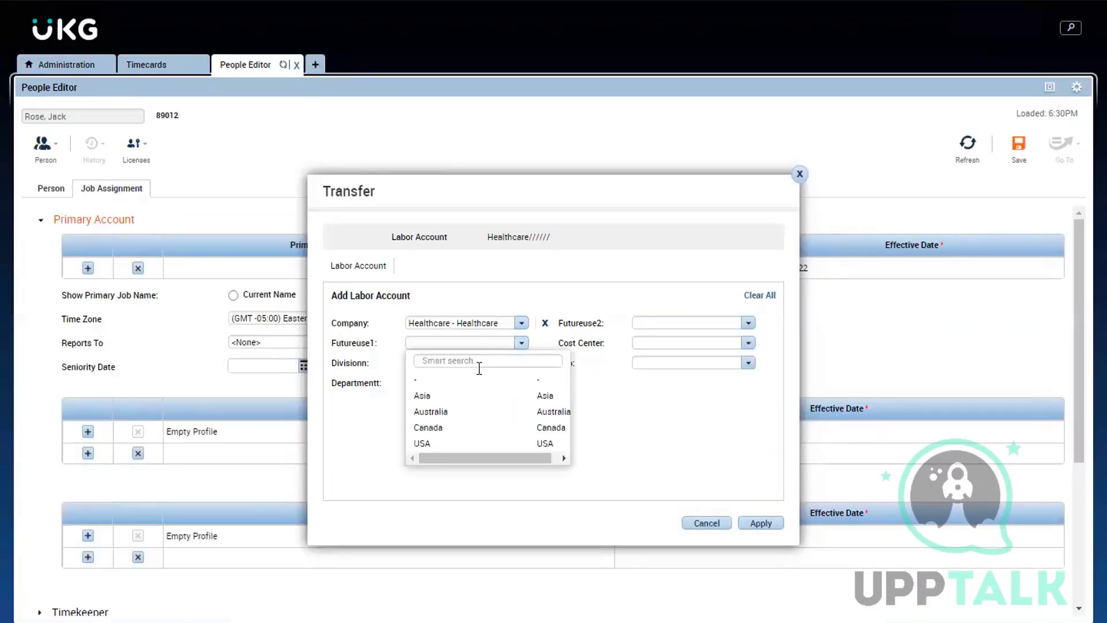
pyautogui.click(432, 411)
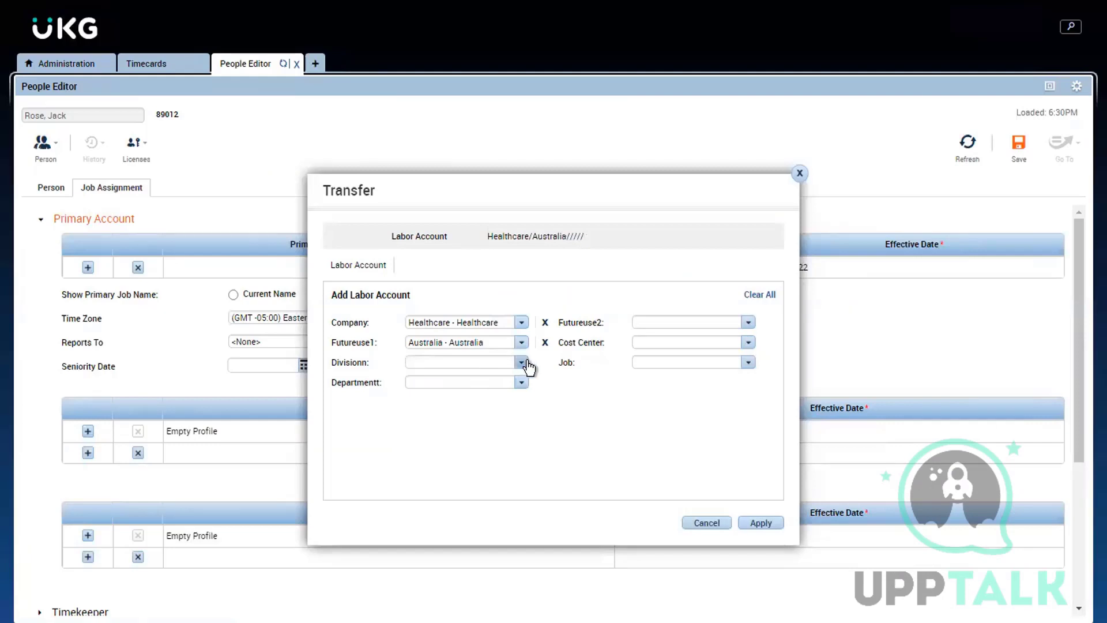
# Step: Choose Sydney as the division and Service as the department
pyautogui.click(522, 362)
pyautogui.scroll(-2, 453, 460)
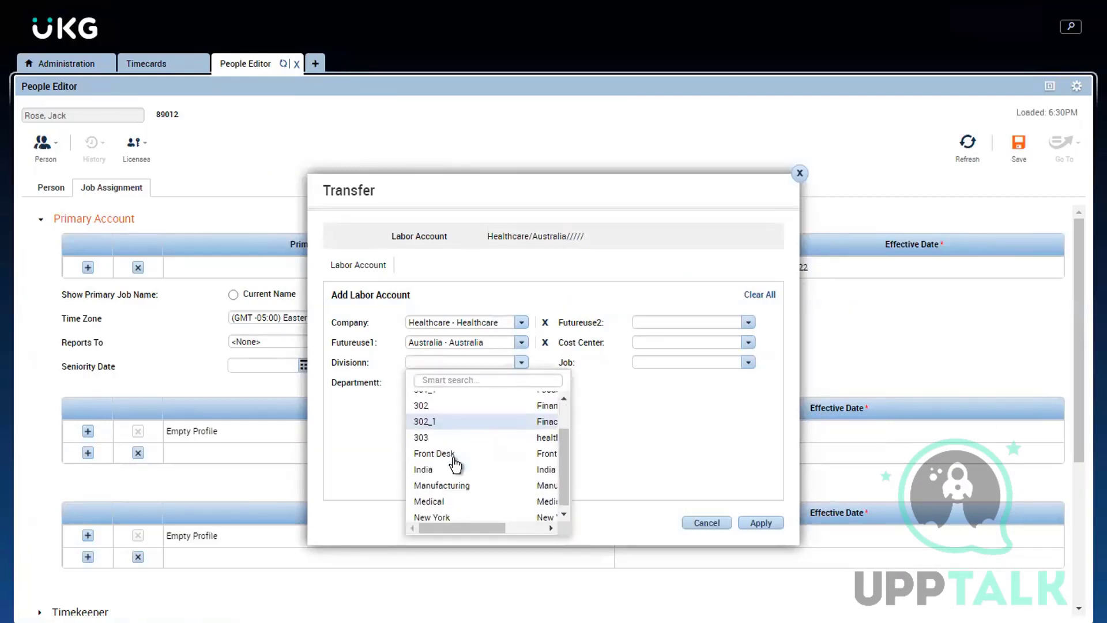
pyautogui.scroll(-2, 453, 502)
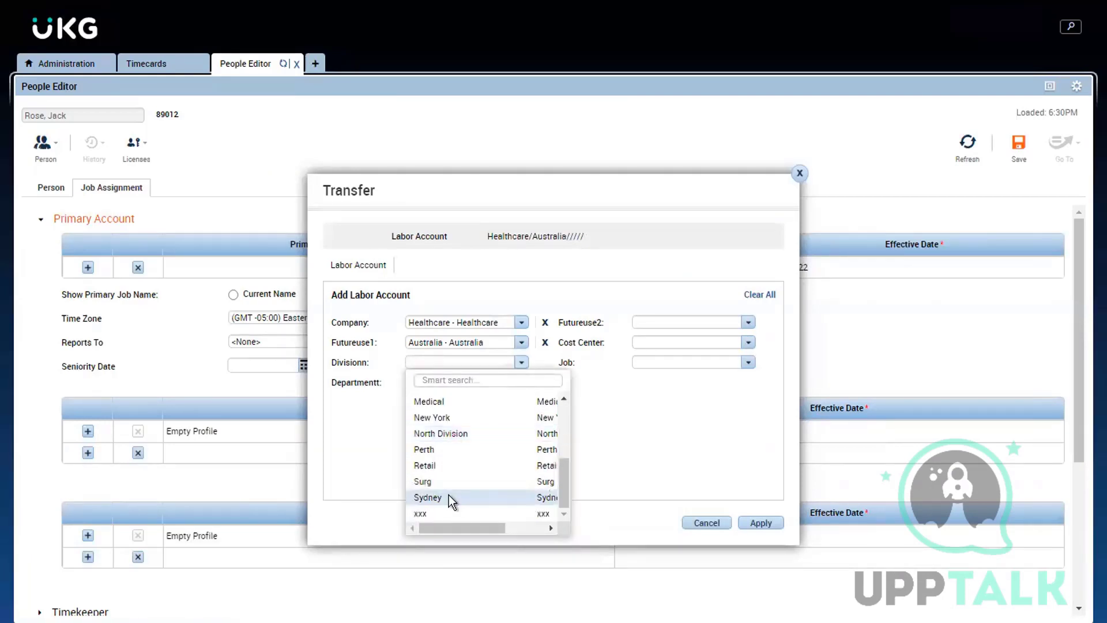
pyautogui.click(449, 495)
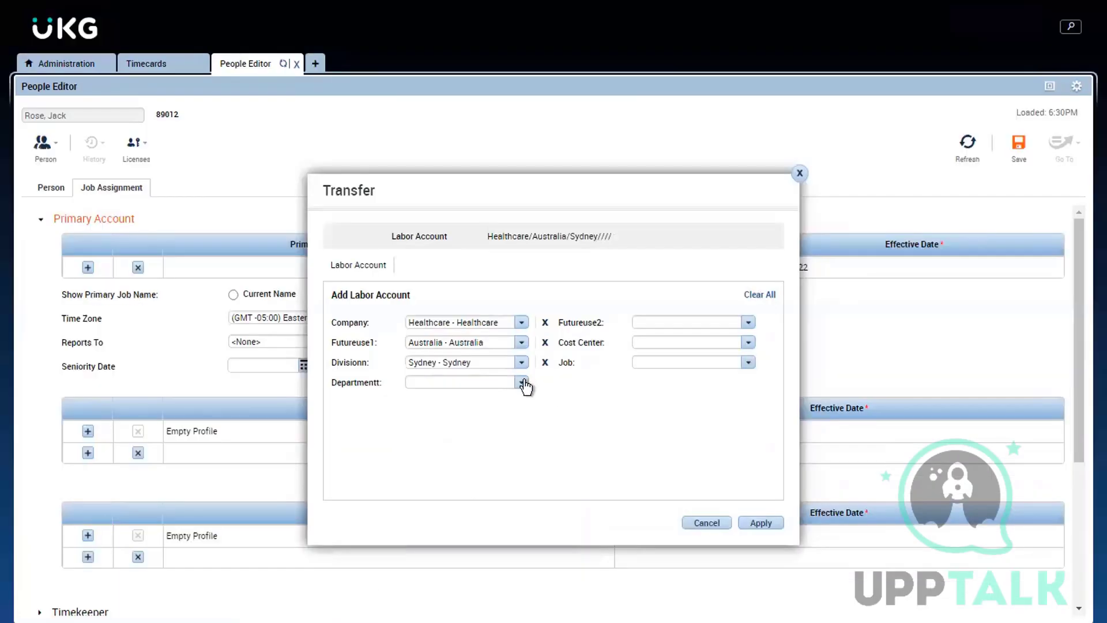
pyautogui.click(522, 383)
pyautogui.scroll(-5, 482, 489)
pyautogui.click(458, 533)
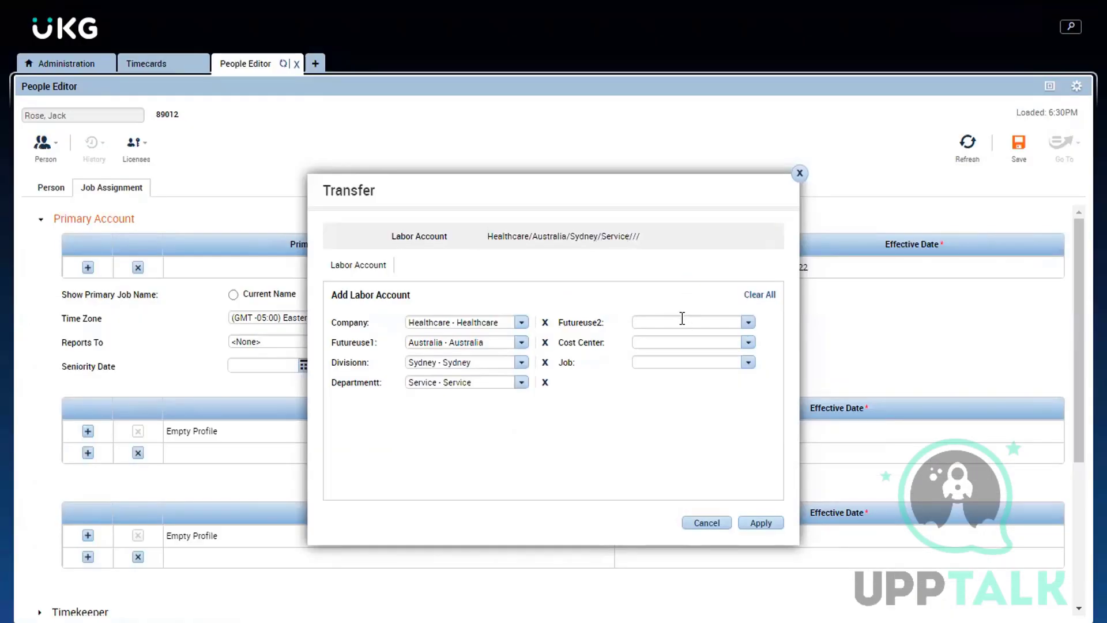
# Step: Set the Futureuse2 level to the blank '-' entry after checking the reference spreadsheet
pyautogui.click(682, 318)
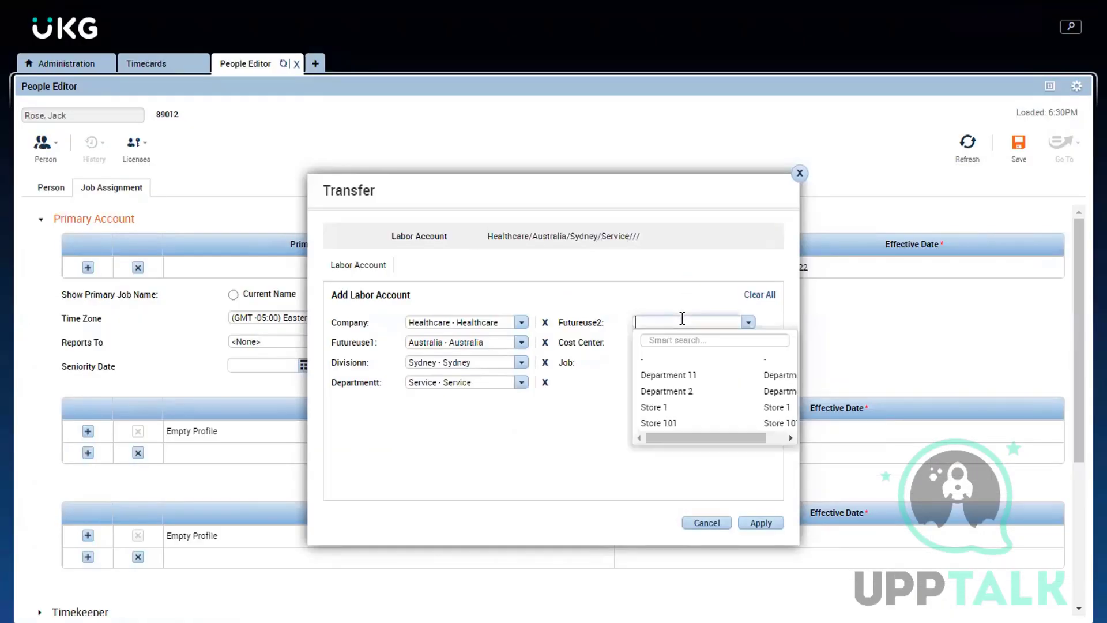
pyautogui.hotkey('alt', 'Tab')
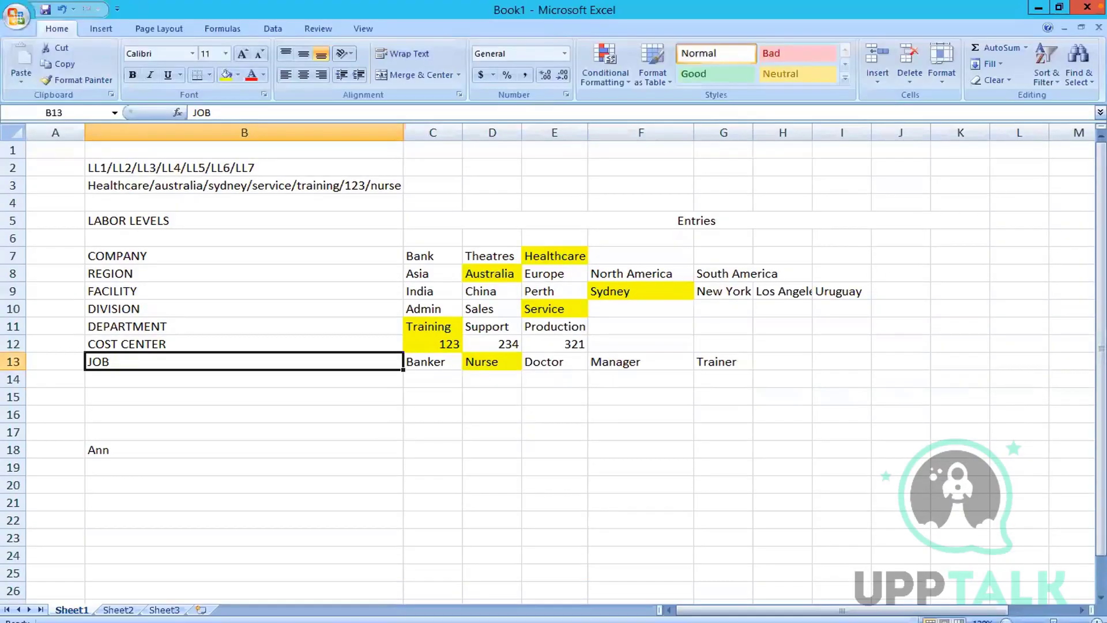
pyautogui.hotkey('alt', 'Tab')
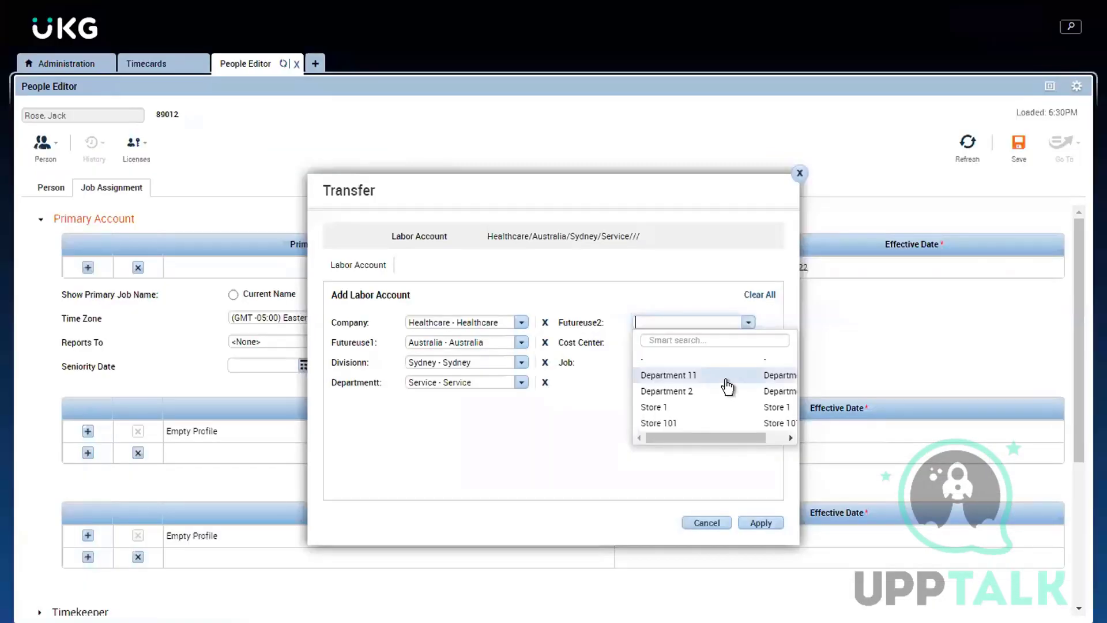
pyautogui.click(693, 341)
pyautogui.write('101')
pyautogui.press('BackSpace')
pyautogui.press('BackSpace')
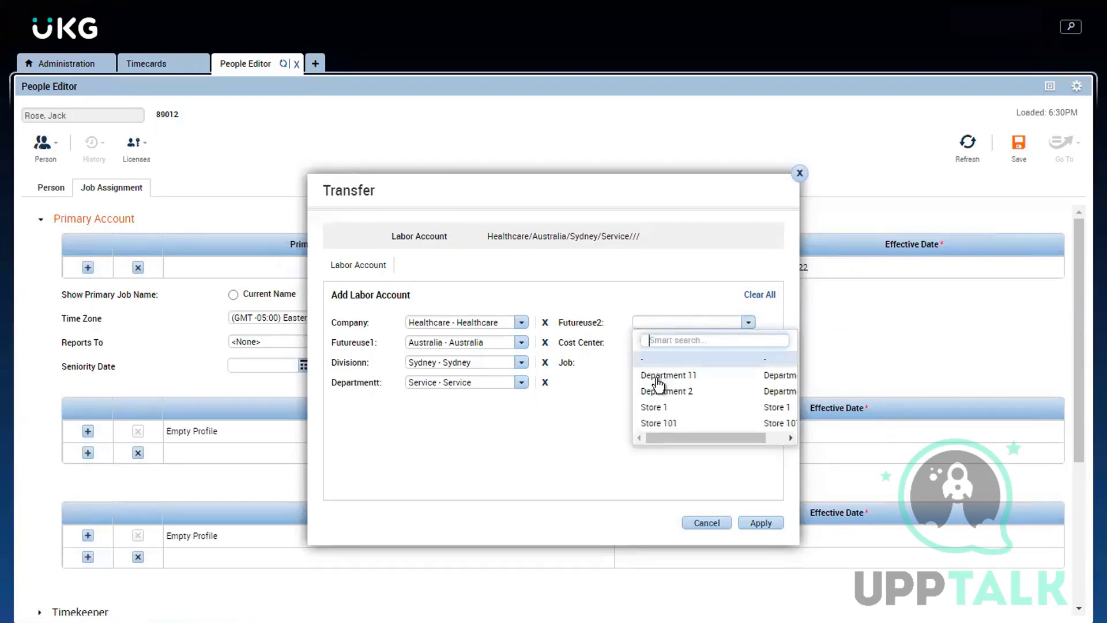
pyautogui.click(657, 408)
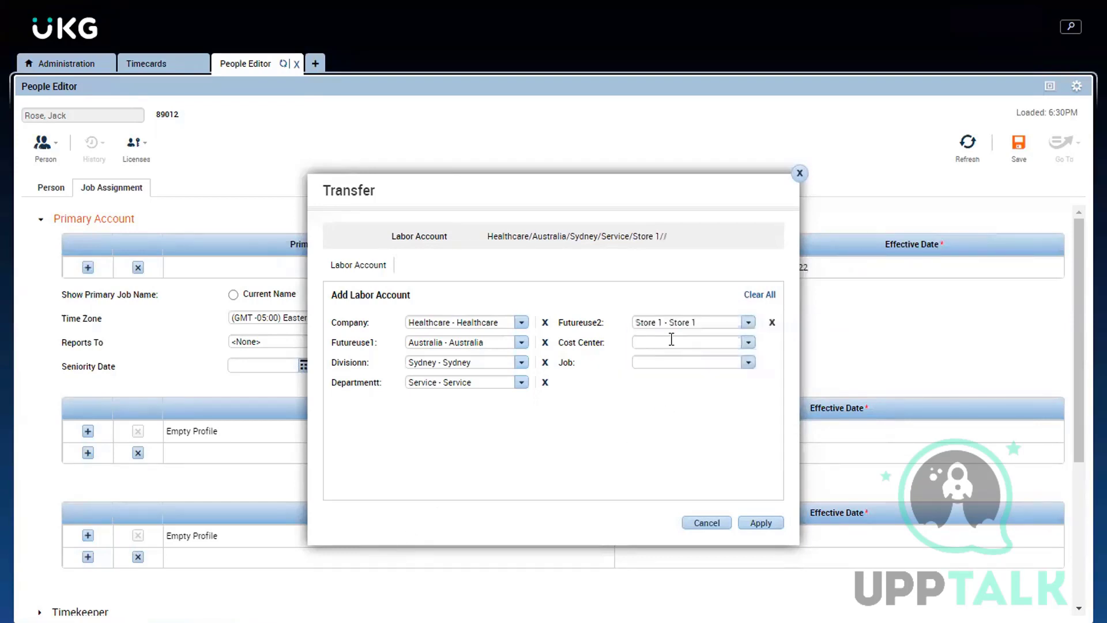
pyautogui.click(687, 322)
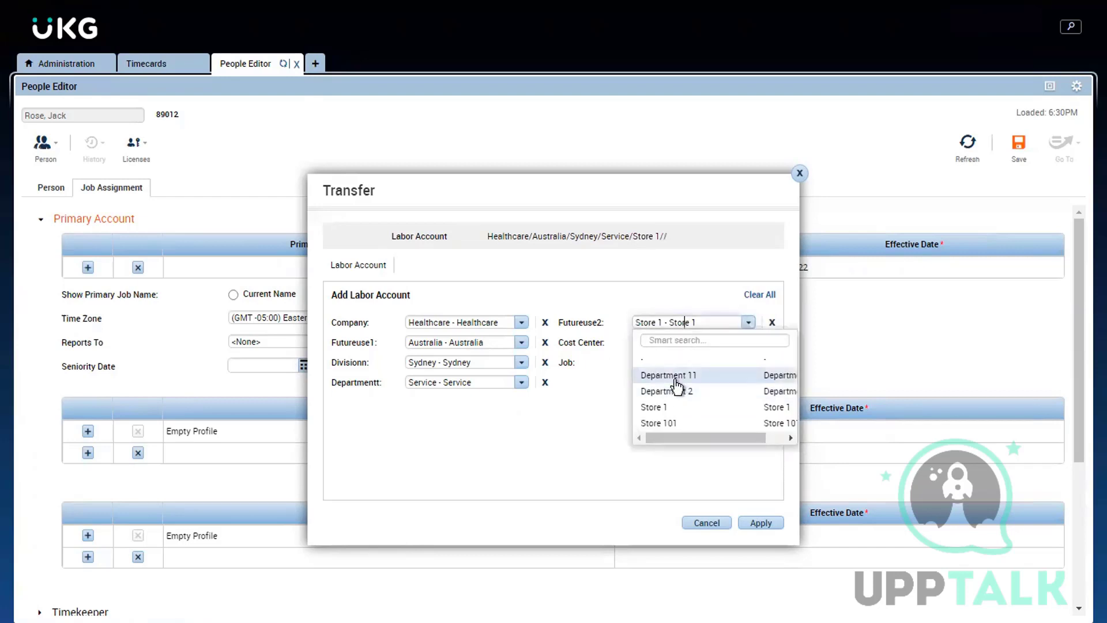
pyautogui.click(664, 360)
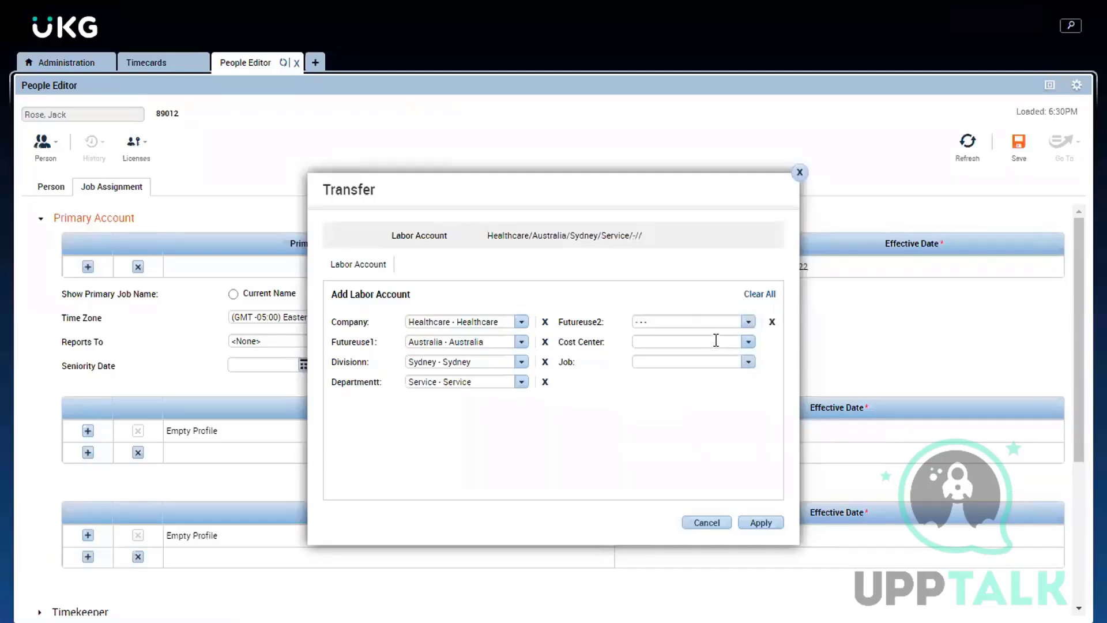
# Step: Choose cost center 123 and job Nurse Manager, then apply it as the primary account
pyautogui.click(717, 340)
pyautogui.click(681, 396)
pyautogui.click(654, 362)
pyautogui.click(666, 379)
pyautogui.write('nurse')
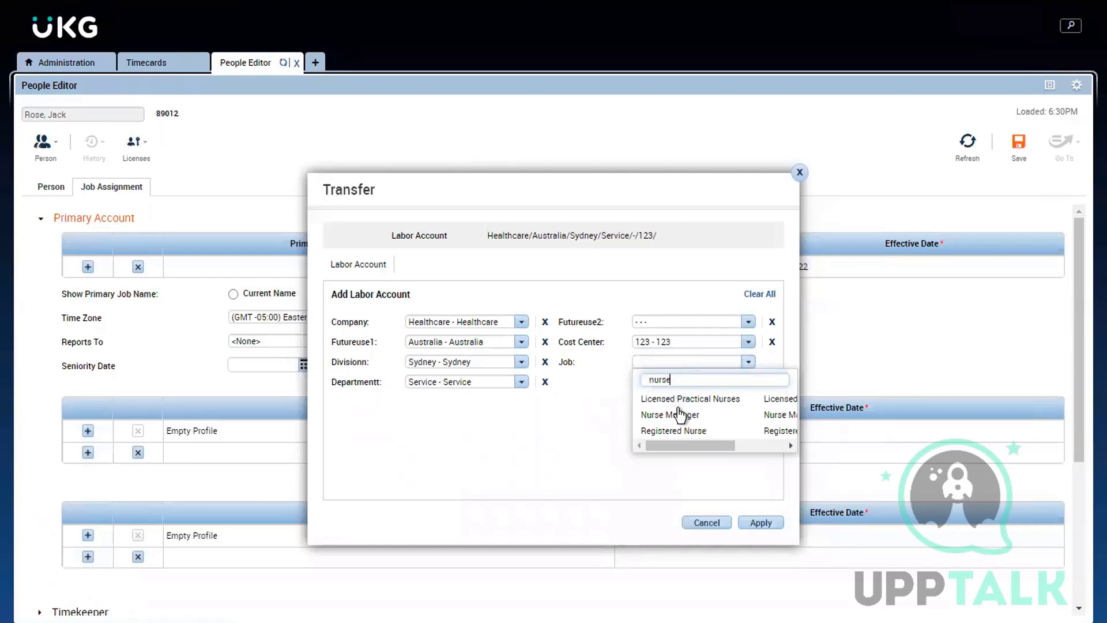
pyautogui.click(680, 414)
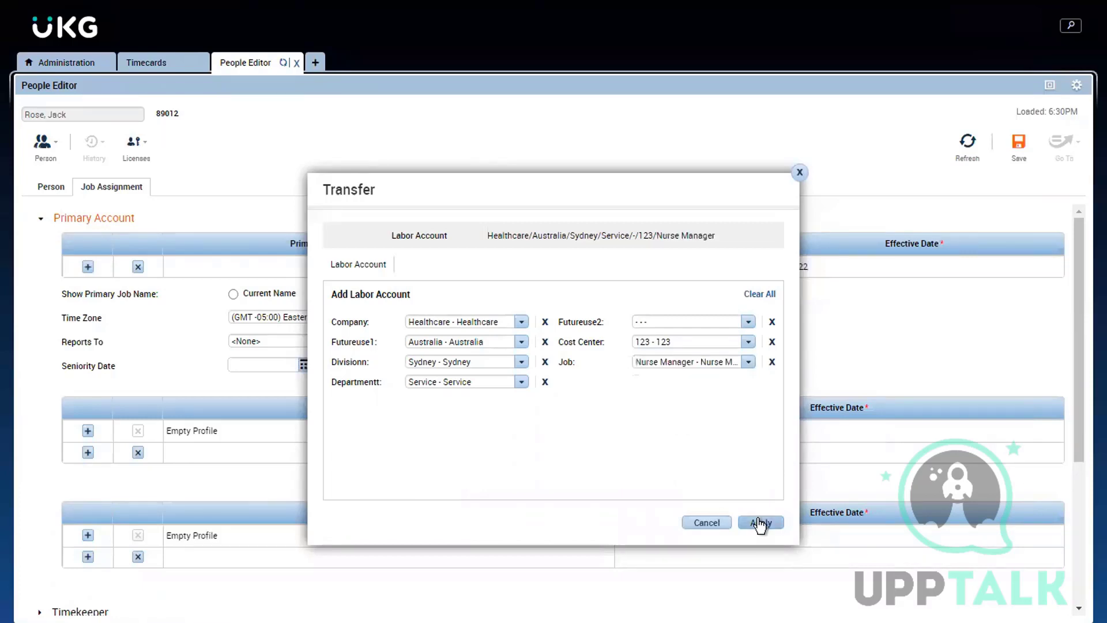
pyautogui.click(760, 523)
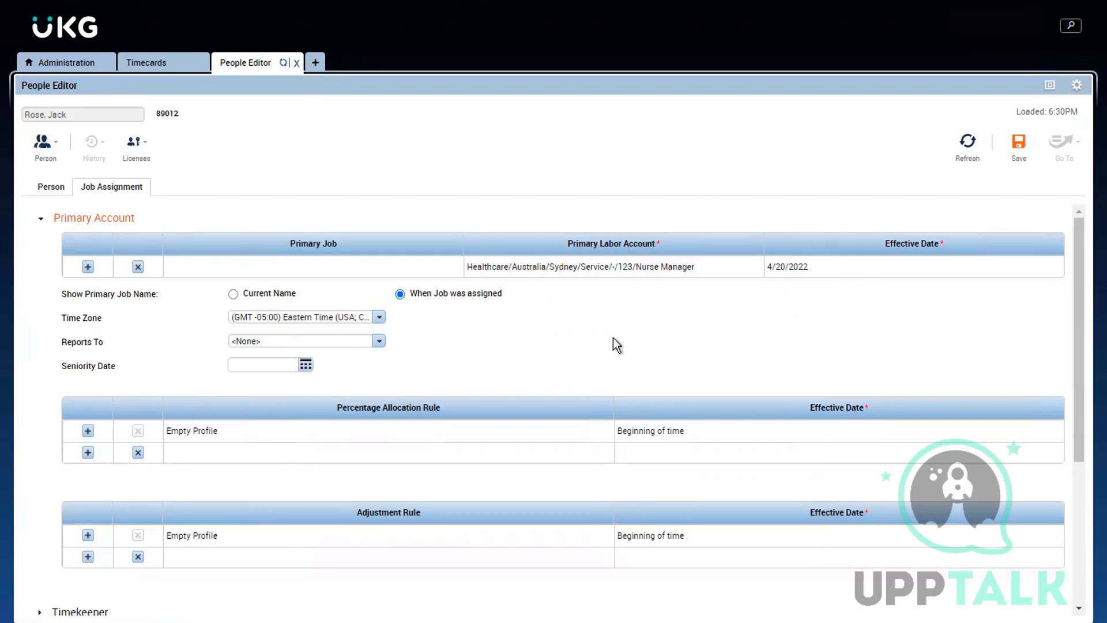
# Step: Confirm the 4/20/2022 effective date and save the employee's record
pyautogui.click(847, 262)
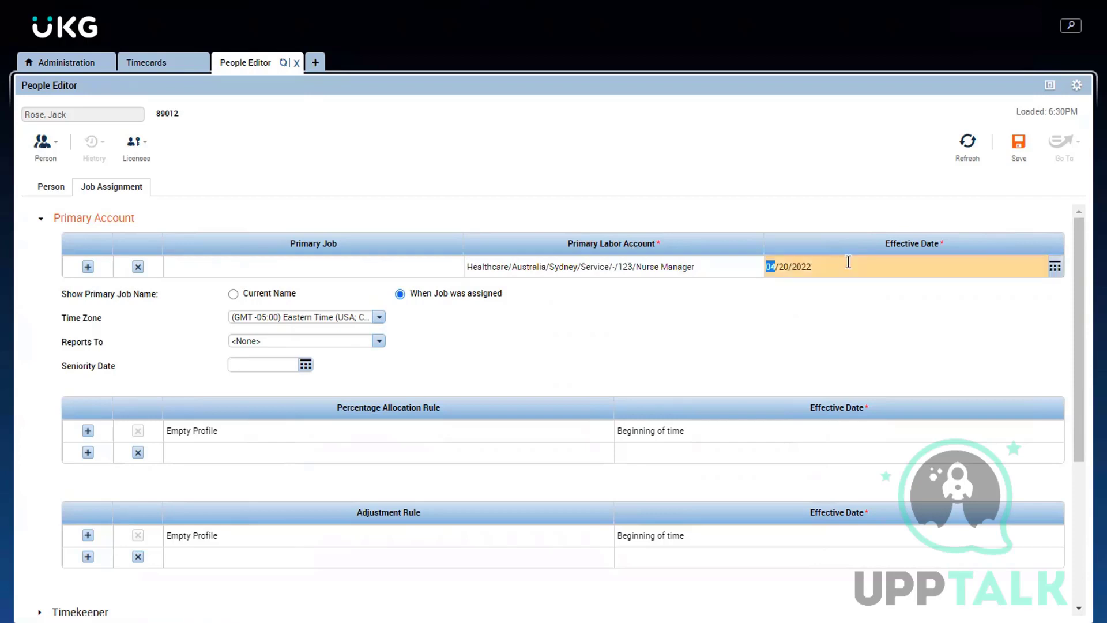
pyautogui.click(1019, 144)
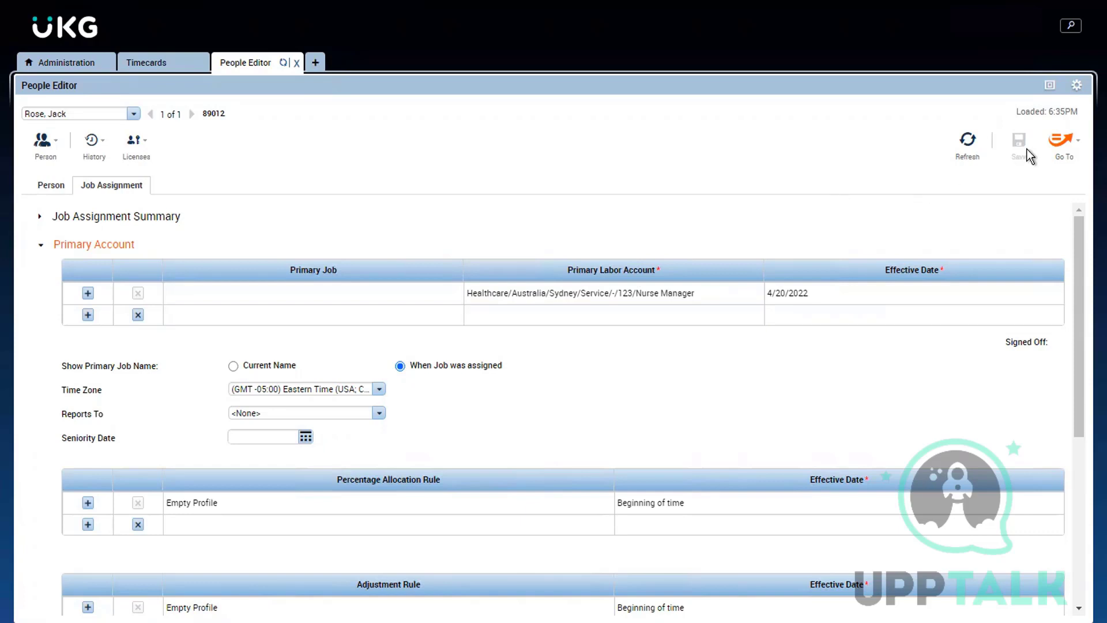
pyautogui.click(1066, 143)
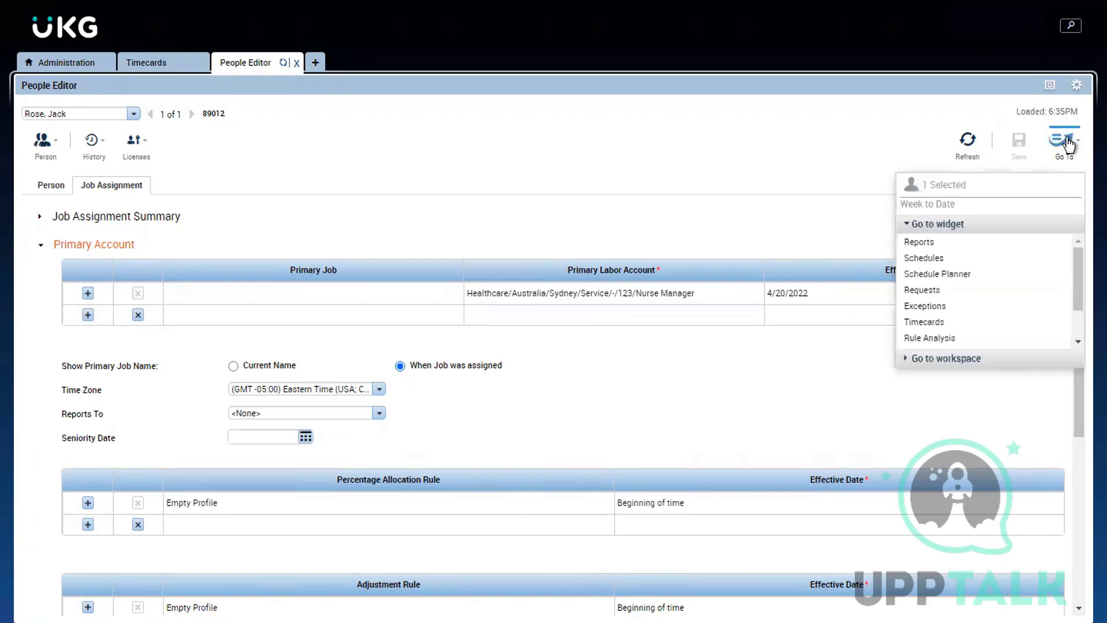
# Step: Open the employee's Timecards and switch the period to Previous Pay Period, starting 3/26
pyautogui.click(934, 323)
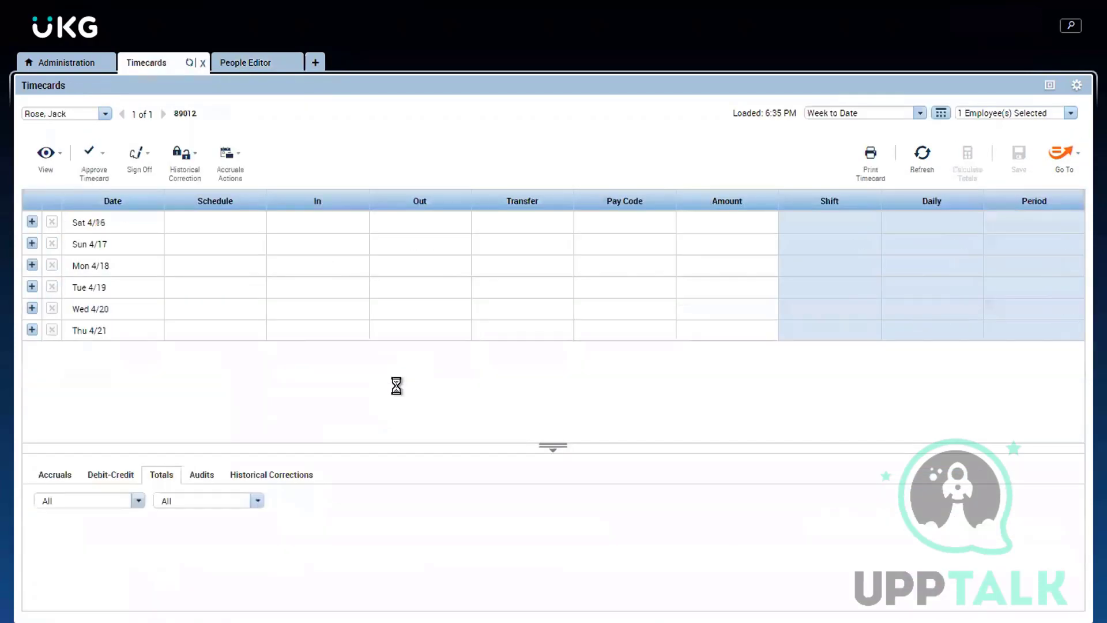
pyautogui.click(875, 114)
pyautogui.click(876, 128)
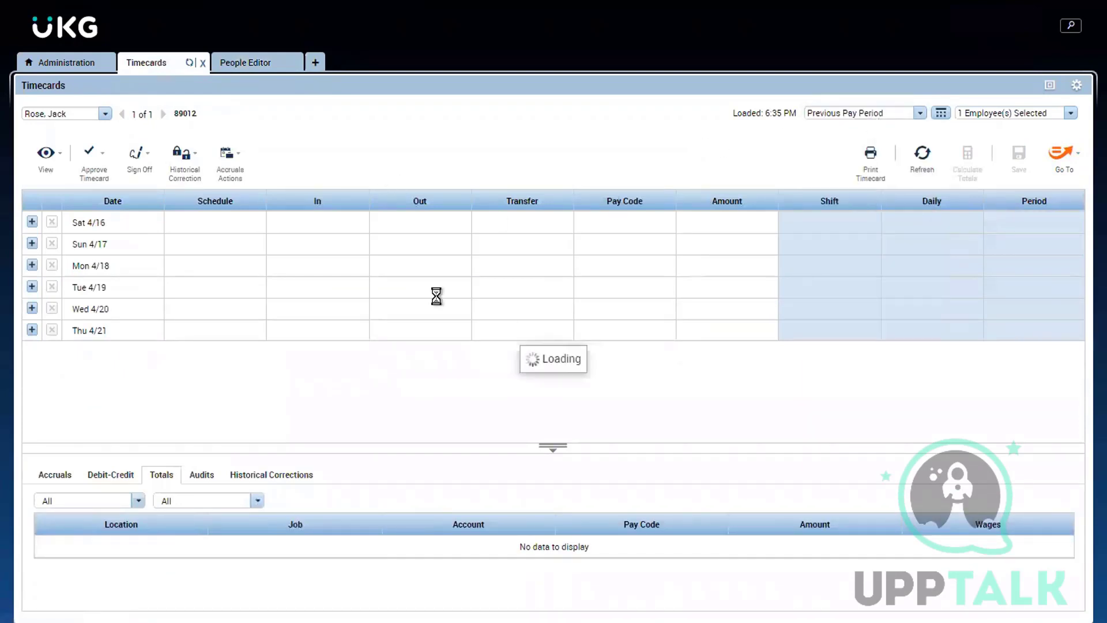
pyautogui.click(825, 316)
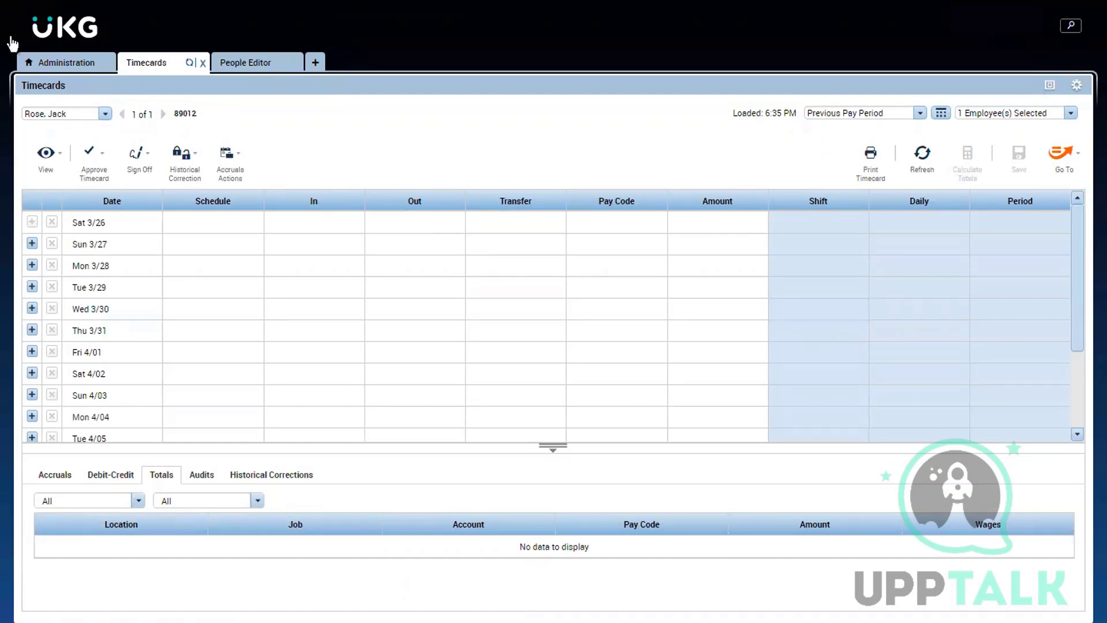
# Step: Go to Administration's Organization Setup > Labor Level Sets page and maximize the Setup panel
pyautogui.click(39, 60)
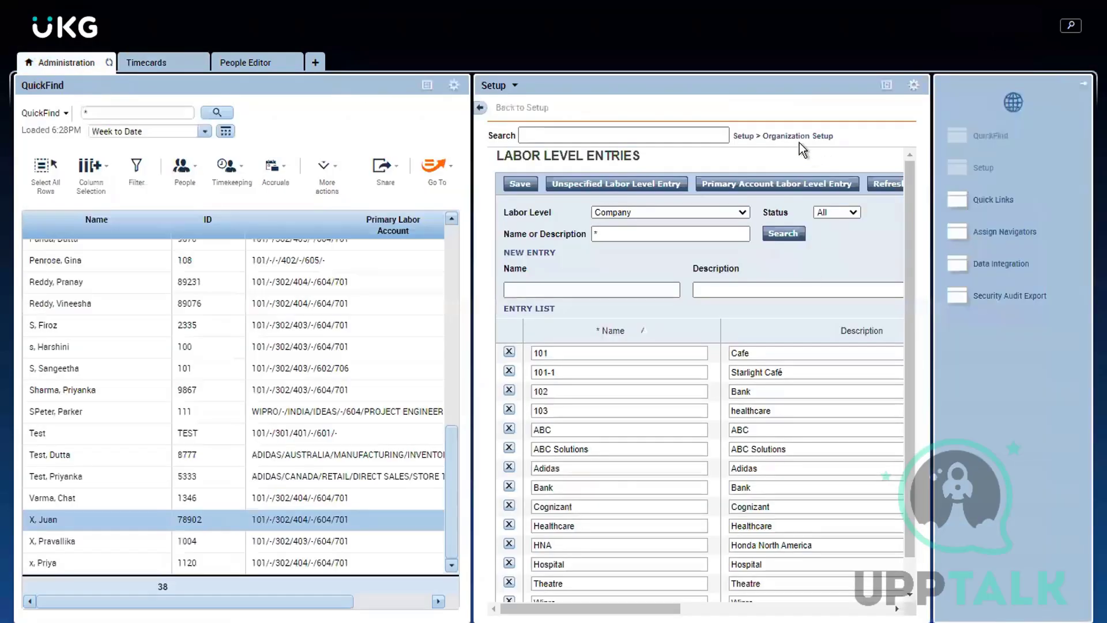
pyautogui.click(789, 136)
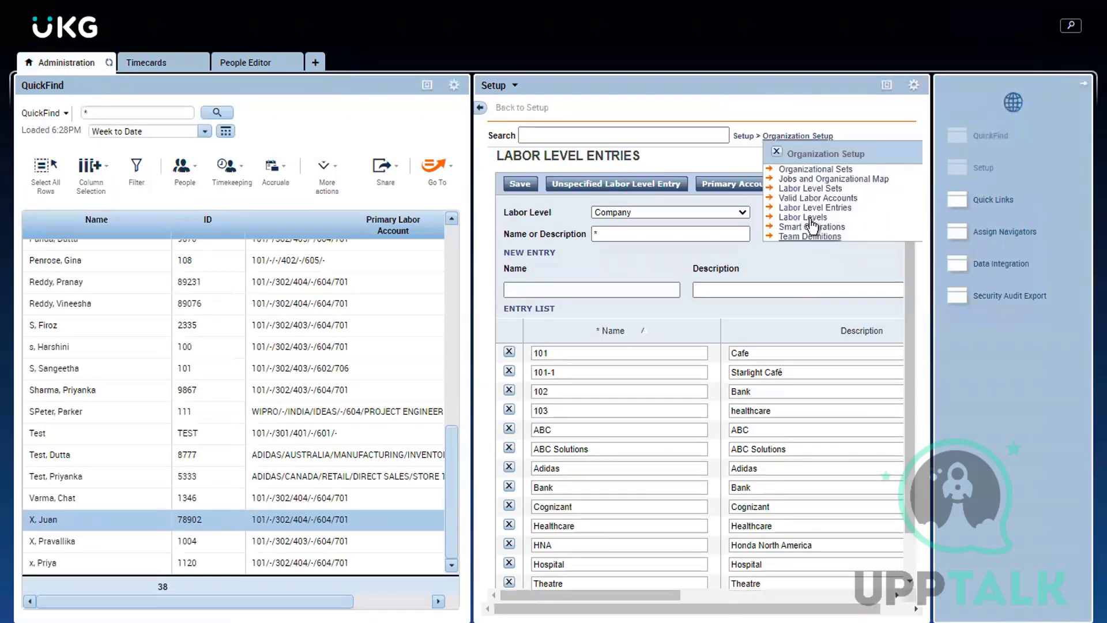
pyautogui.click(807, 189)
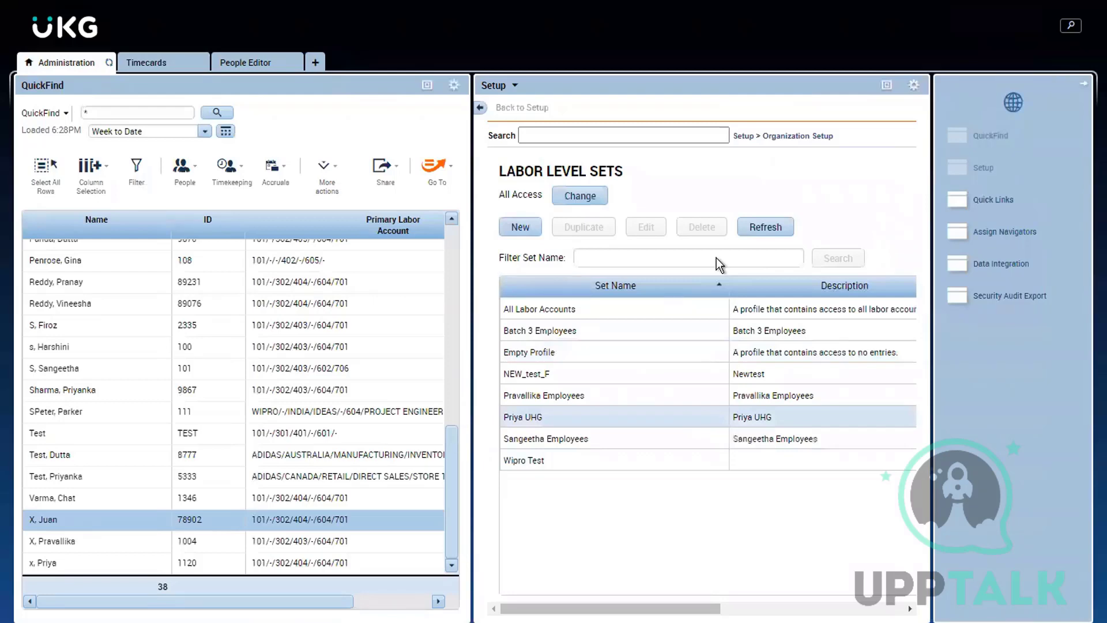
pyautogui.click(886, 87)
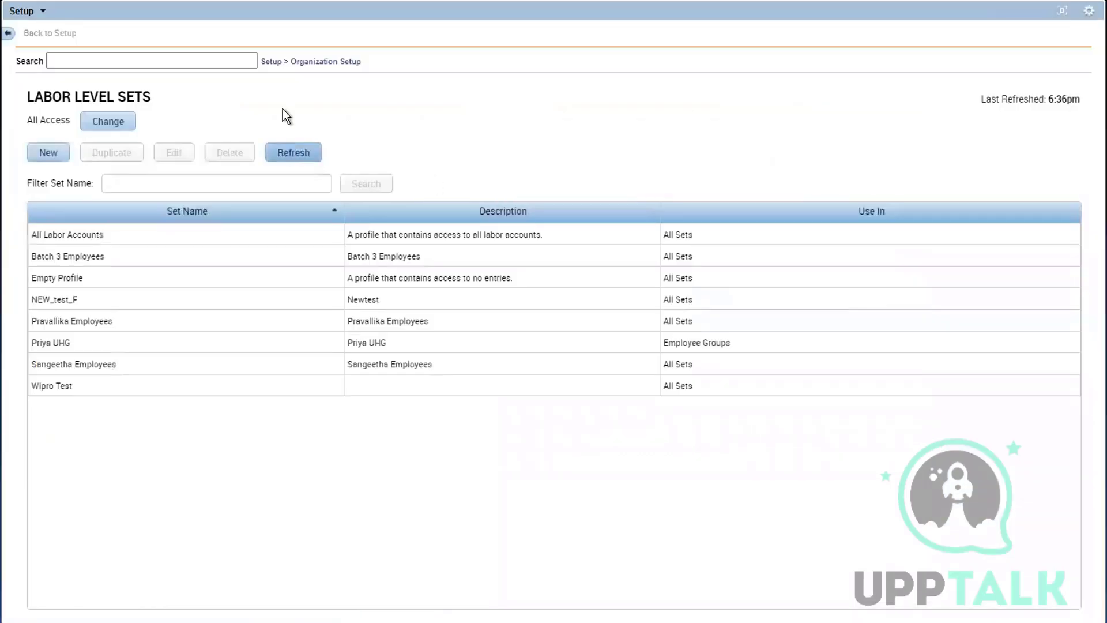